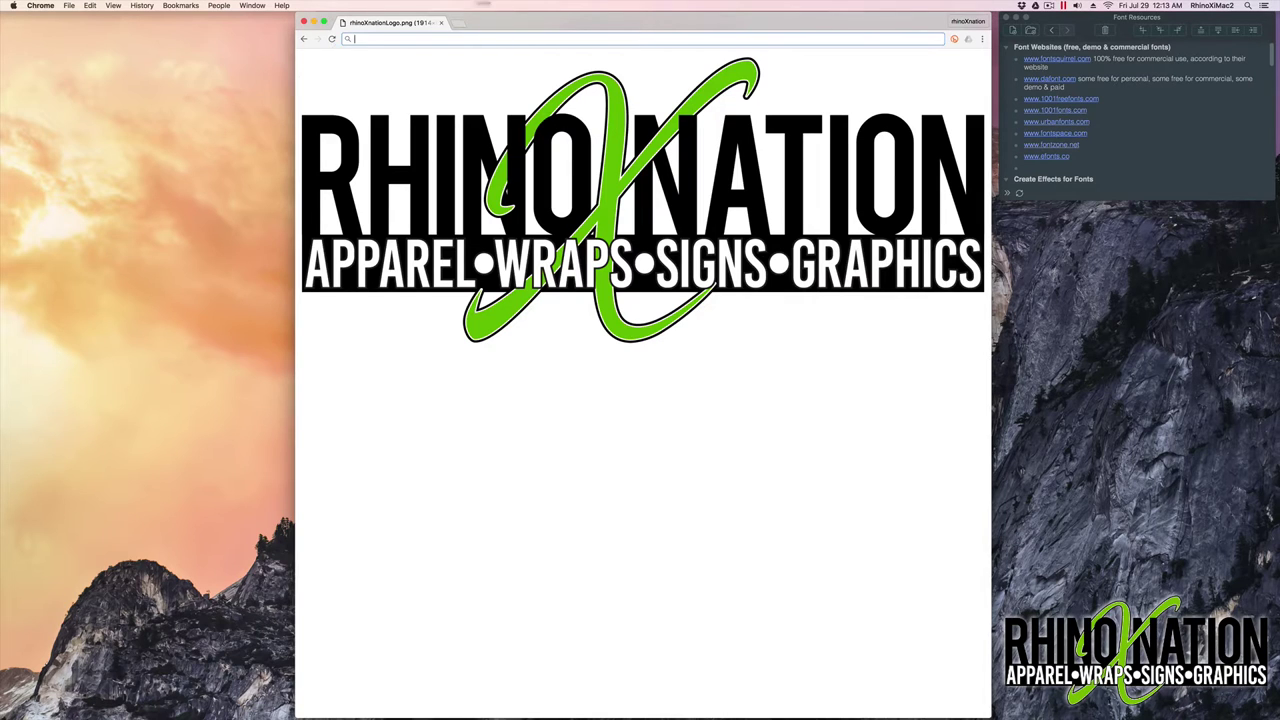
Open fontsquirrel.com in a new tab and view its Recently Added fonts, like Metropolis and Bungee.
click(1056, 59)
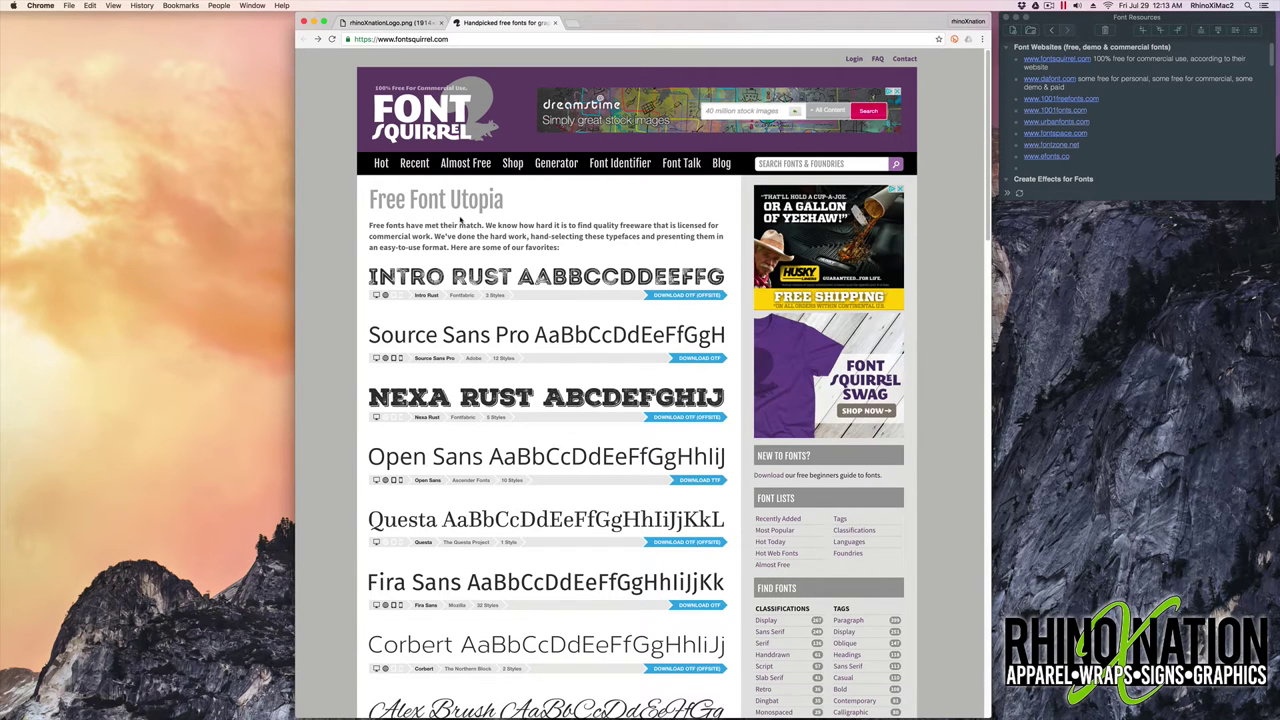
click(380, 165)
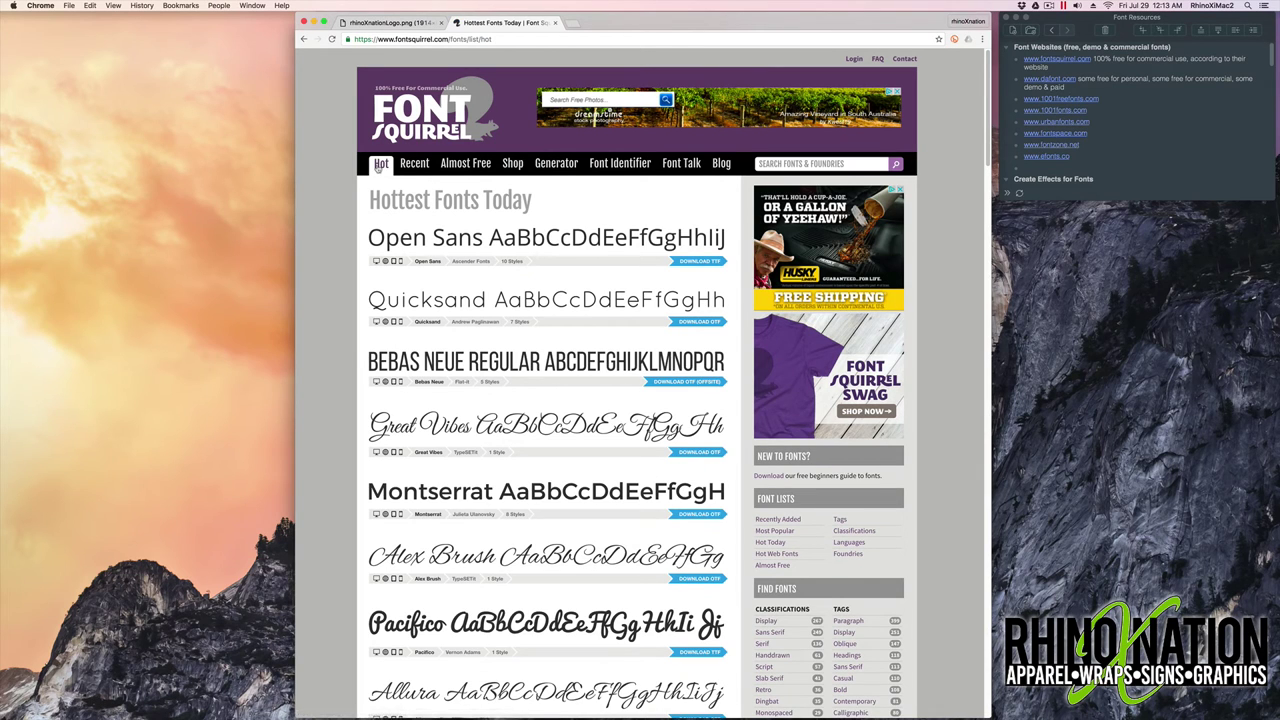
click(414, 163)
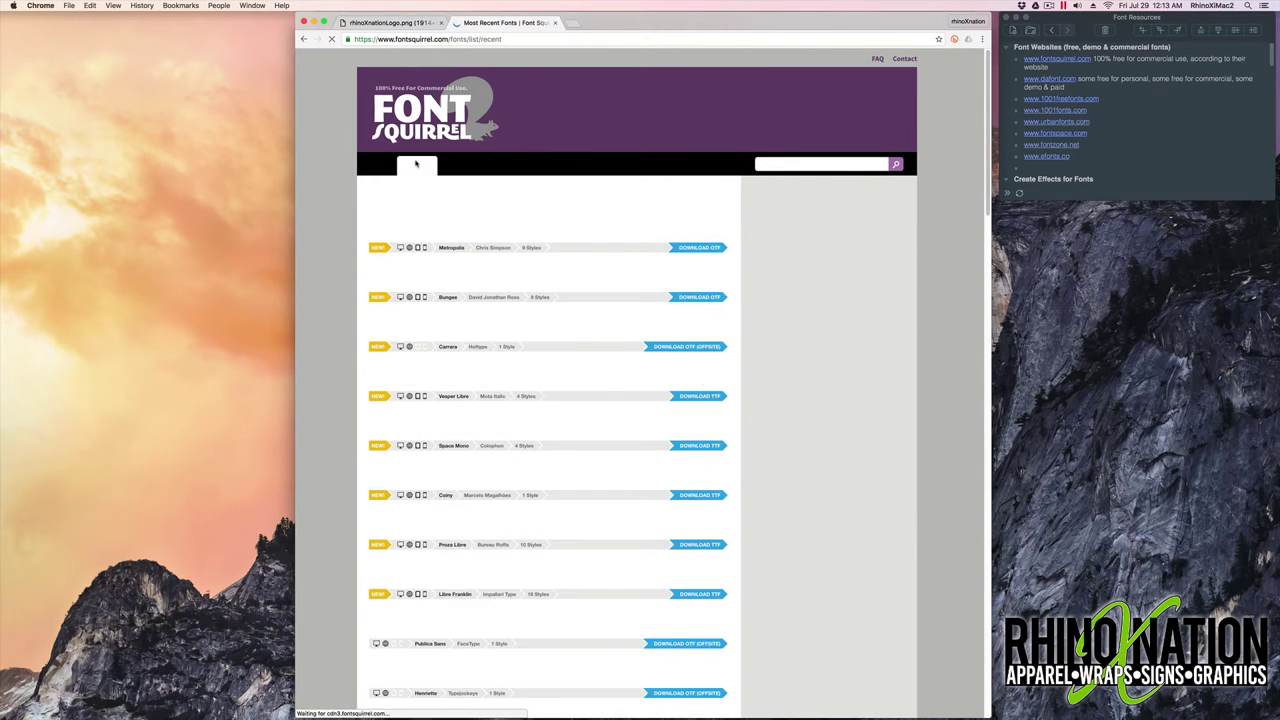
scroll(709, 296, down, 5)
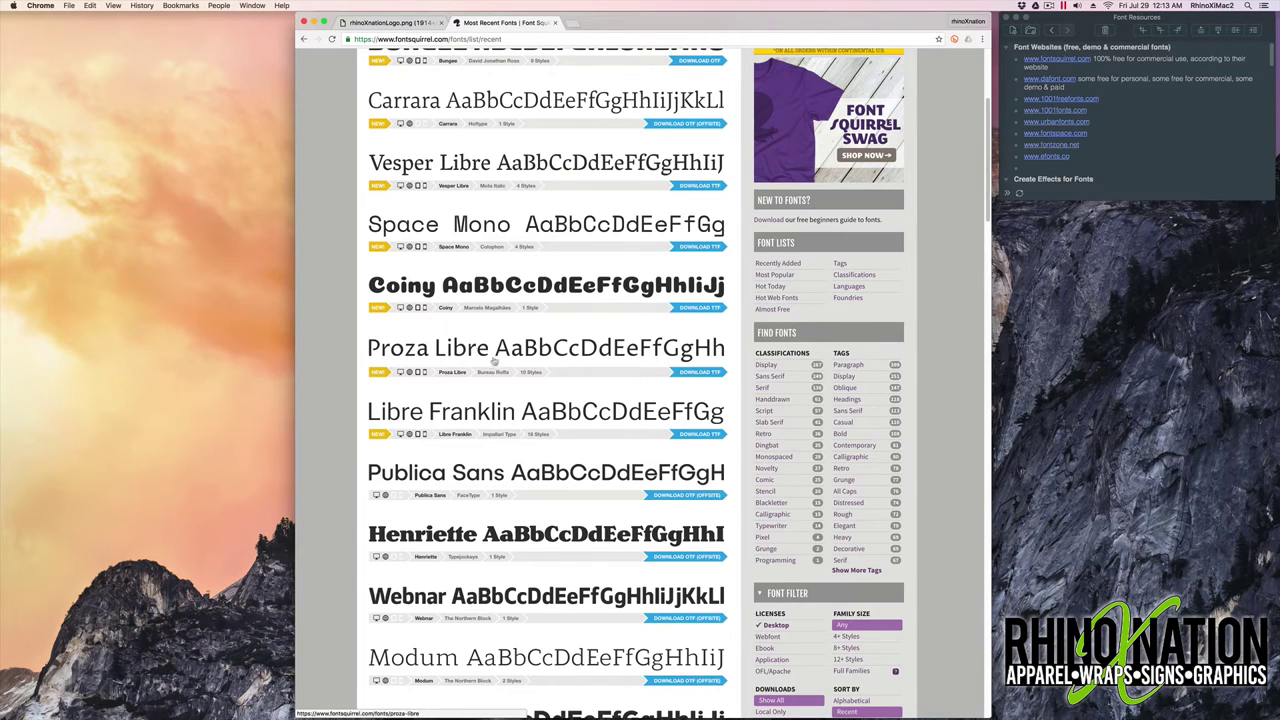
scroll(497, 358, up, 5)
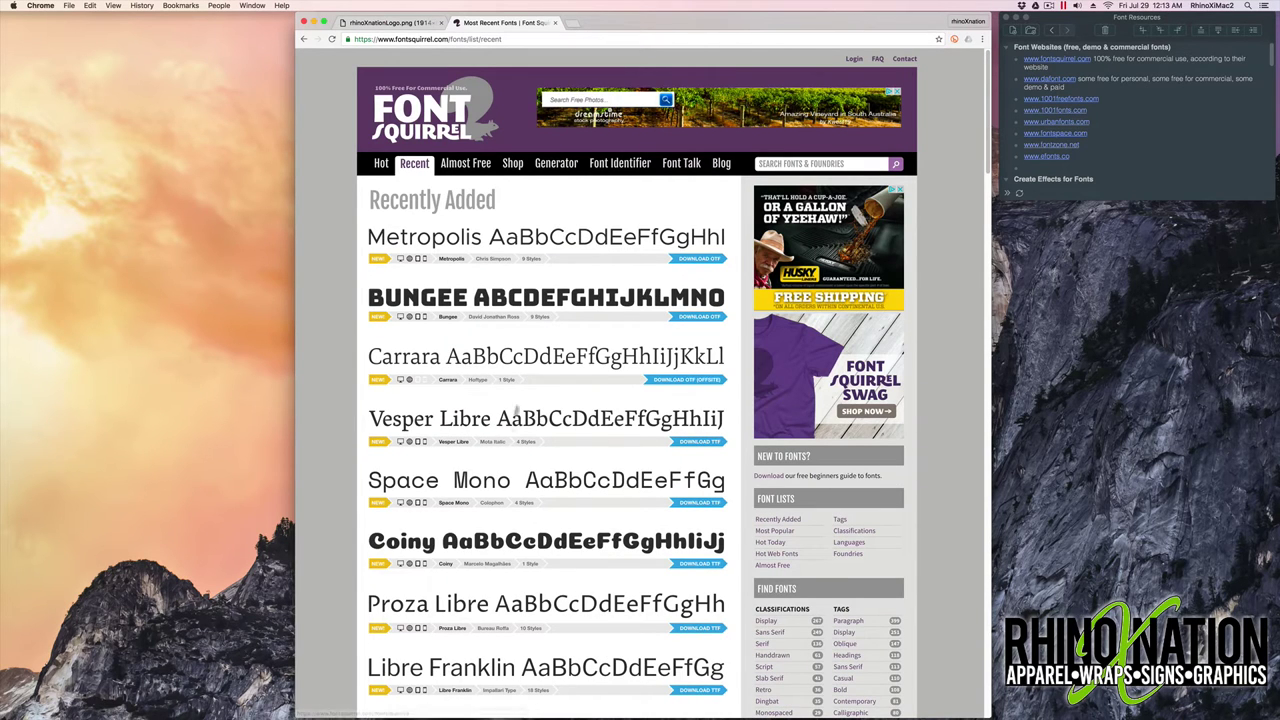
scroll(505, 512, down, 1)
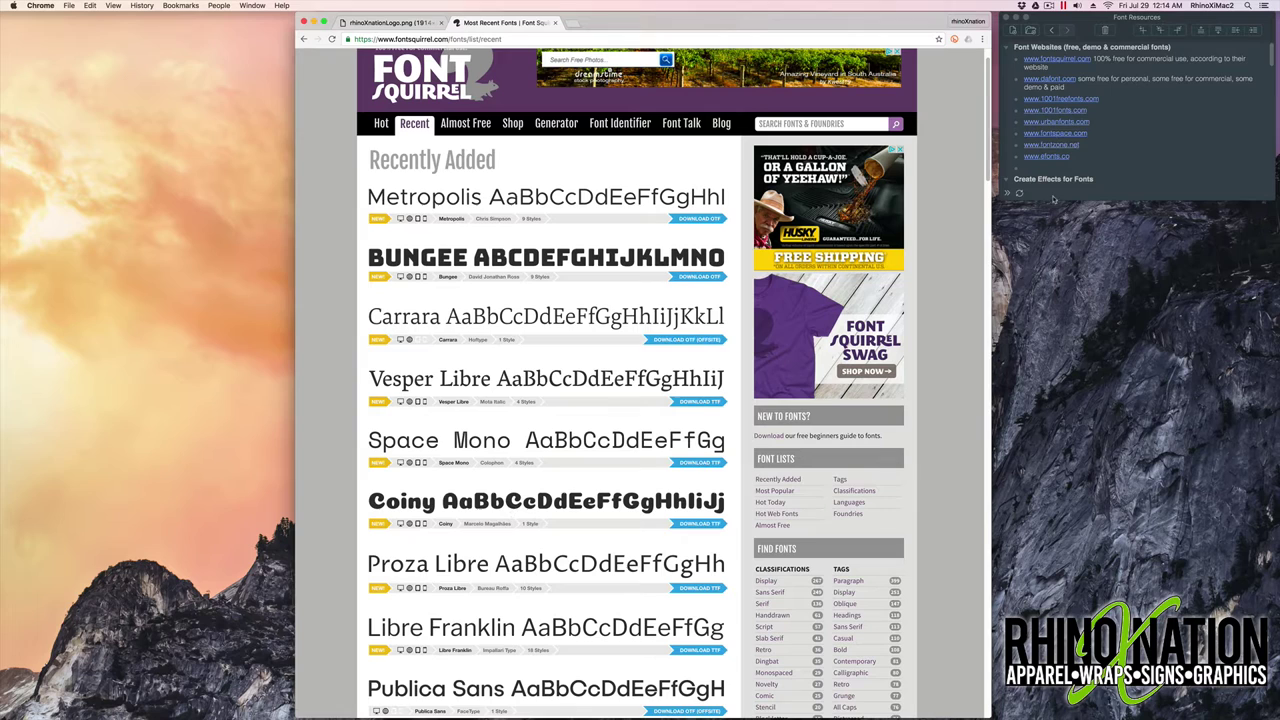
Open dafont.com, look through its New fonts and Top lists, then show the Themes categories.
click(1052, 79)
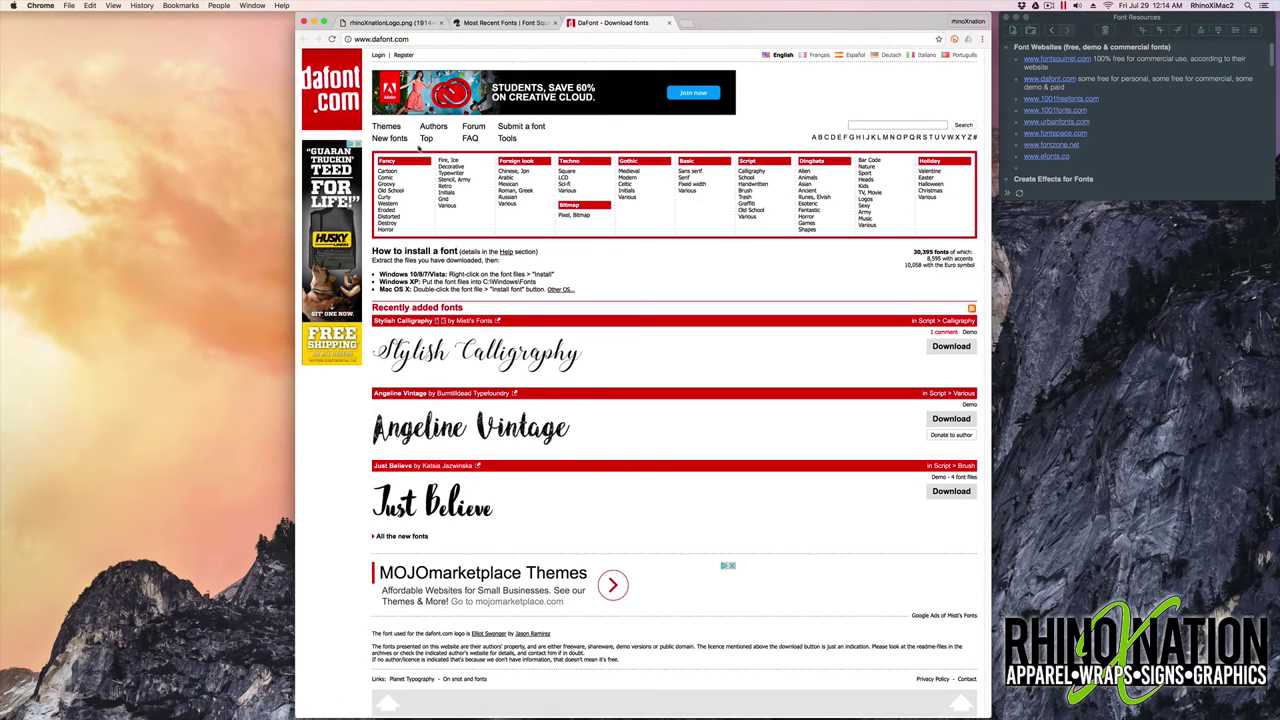
click(396, 127)
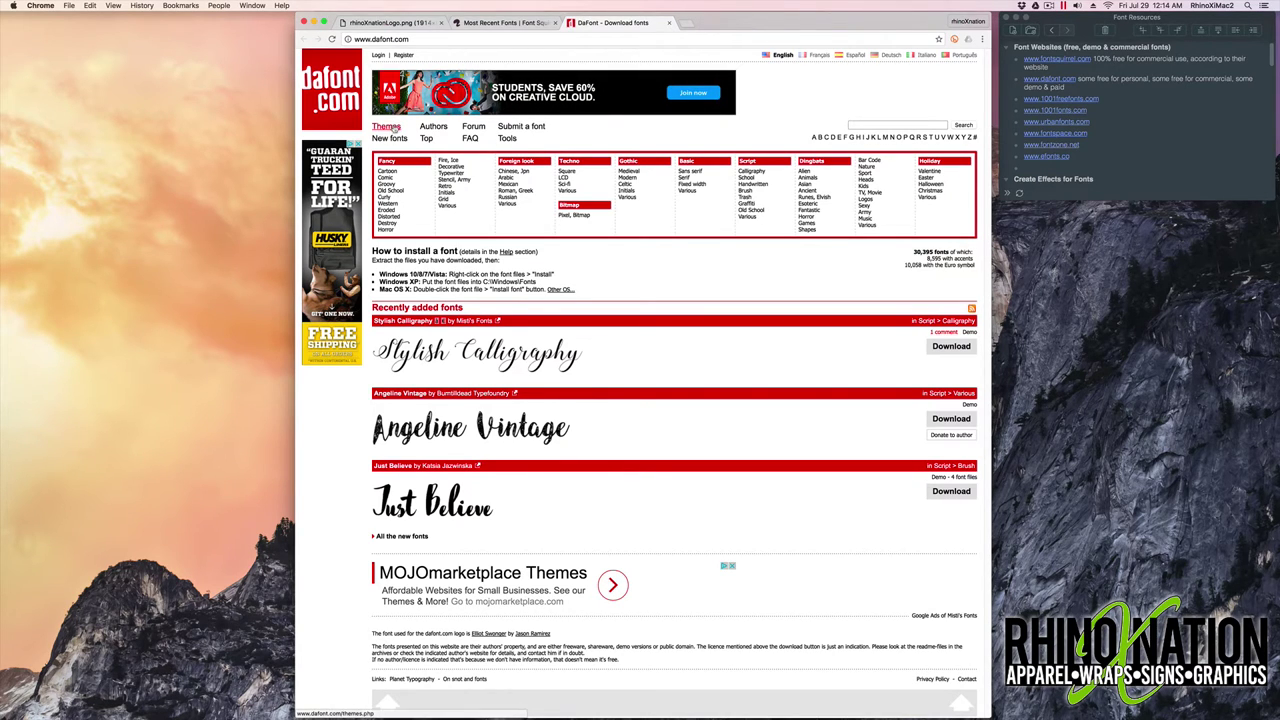
click(396, 140)
click(430, 140)
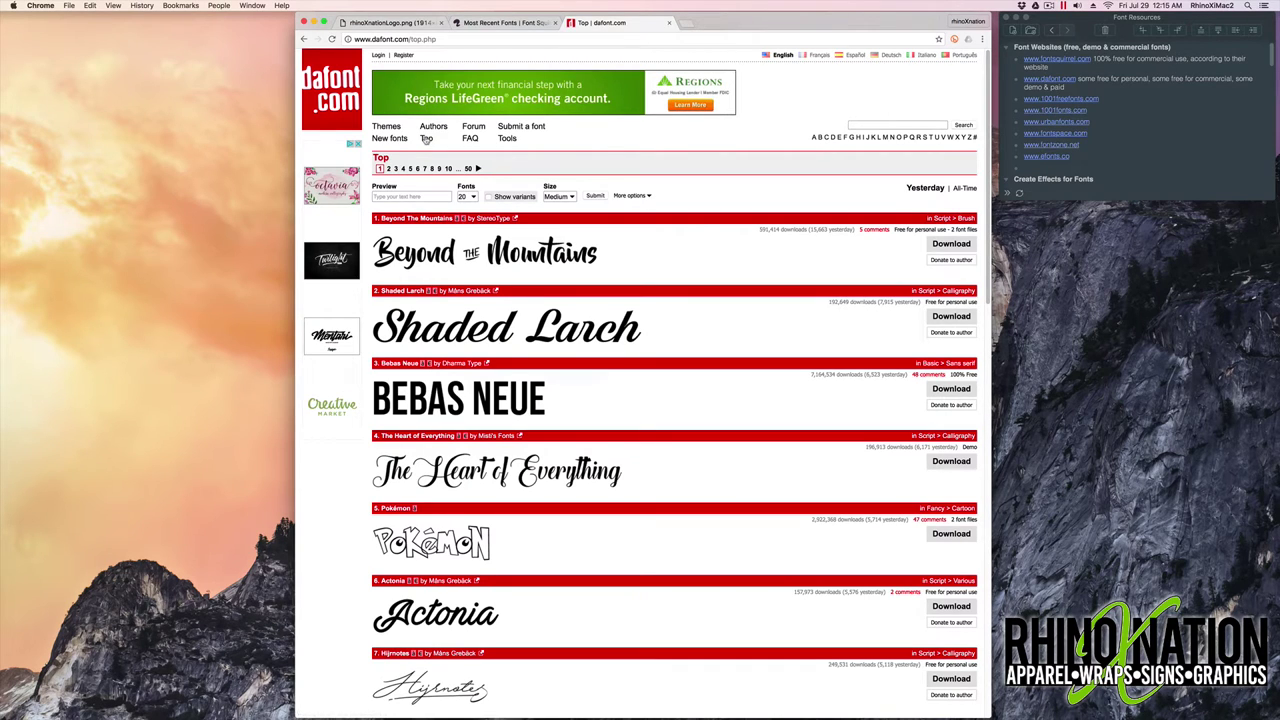
click(386, 126)
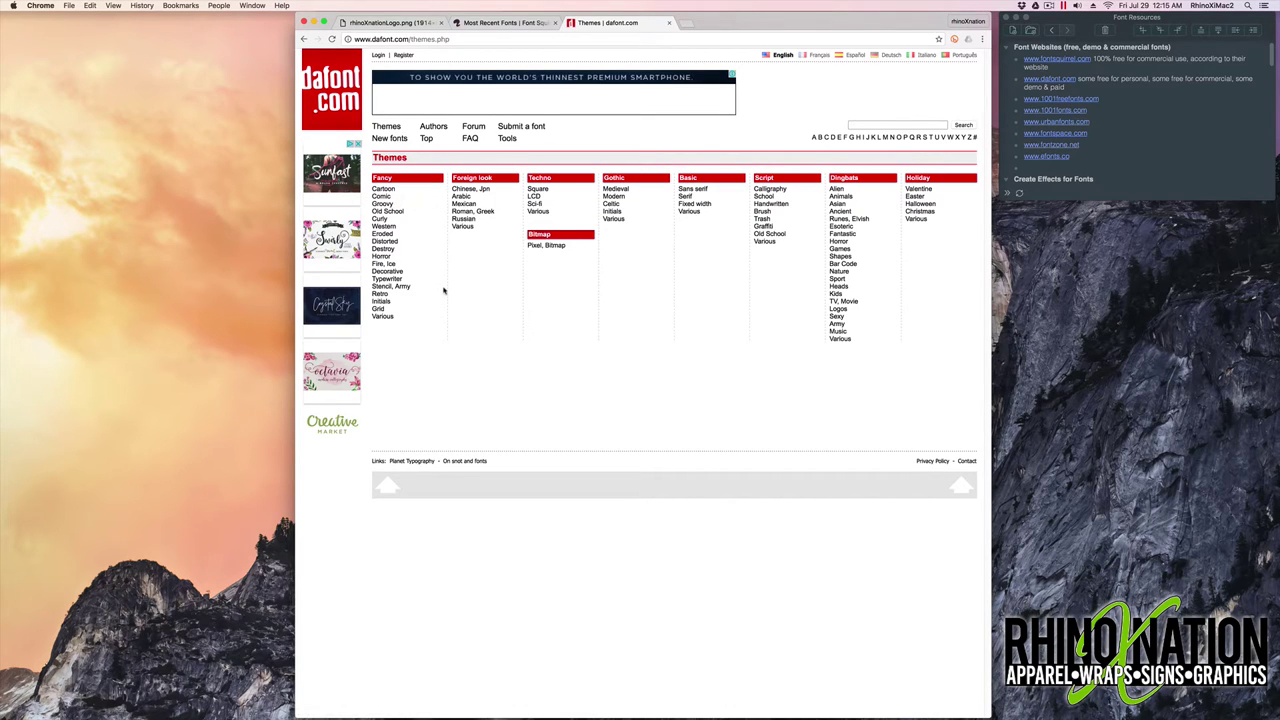
Show the Fancy > Western category and enter 'rhinoXnation' as the preview text.
click(384, 226)
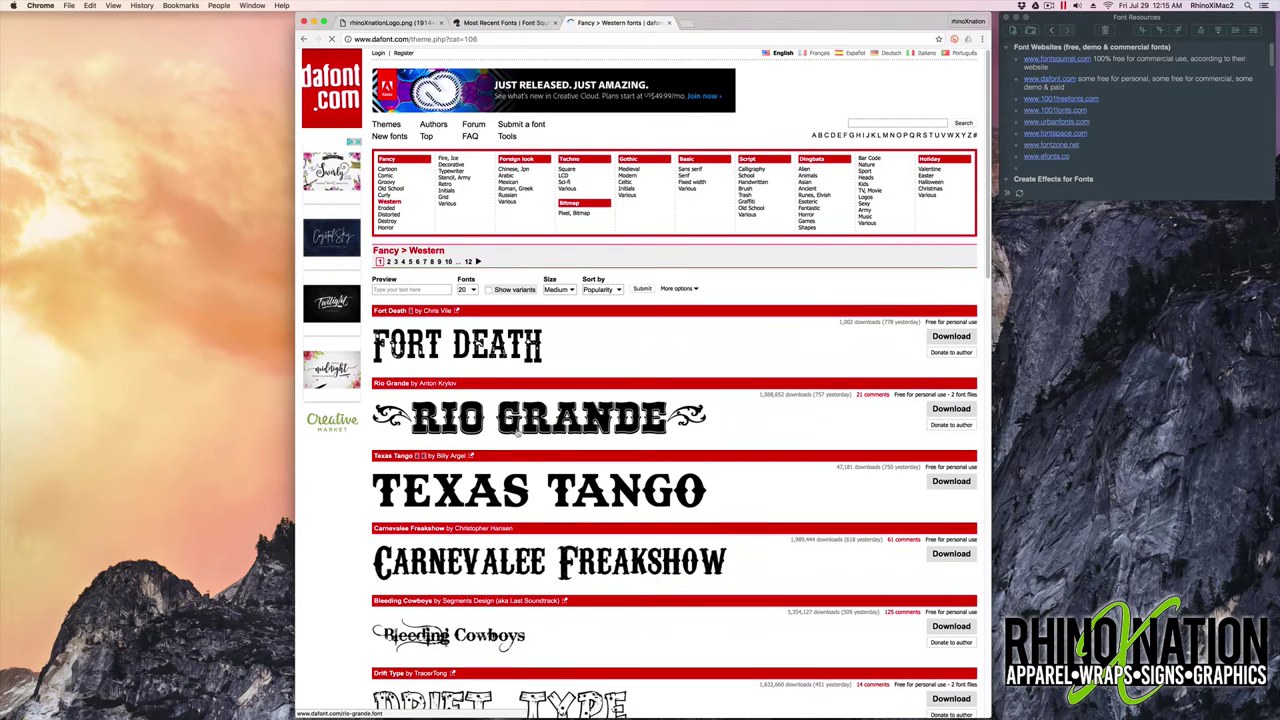
scroll(460, 340, down, 2)
scroll(440, 309, up, 2)
click(412, 291)
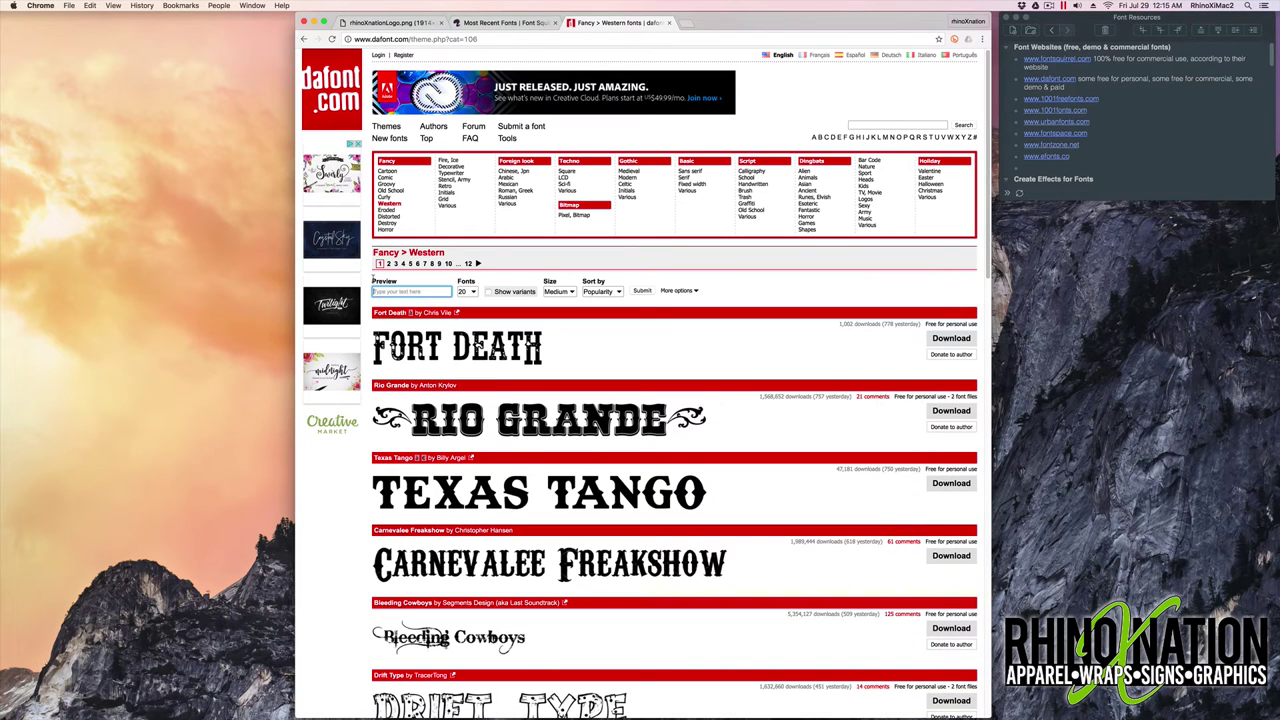
text(rhinoXnation)
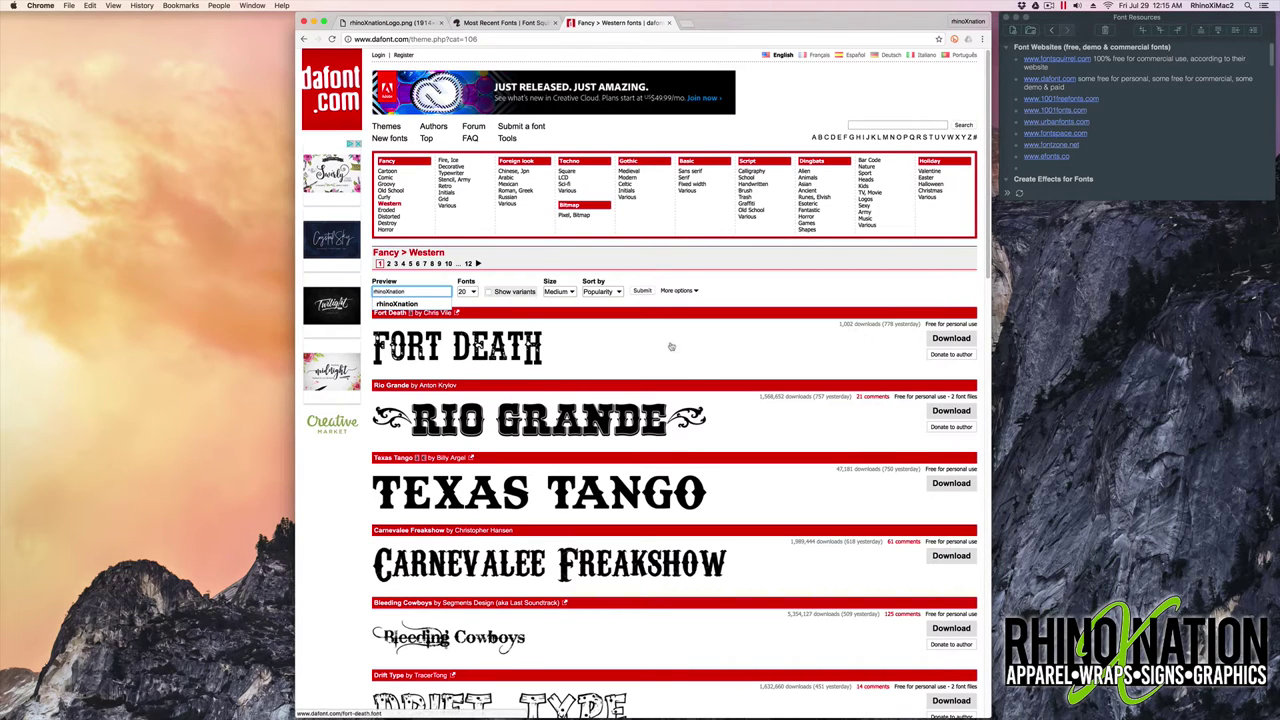
click(427, 290)
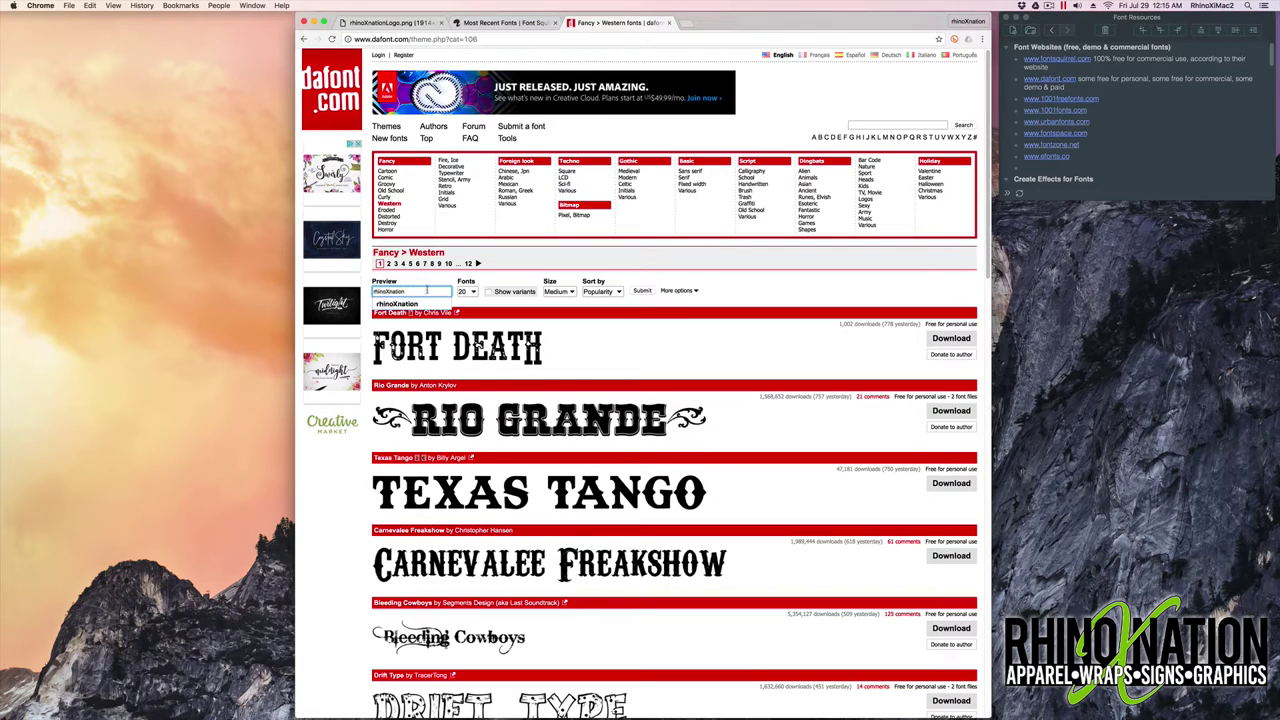
Apply 100 fonts per page at Large preview size and scroll through the Western fonts.
click(468, 291)
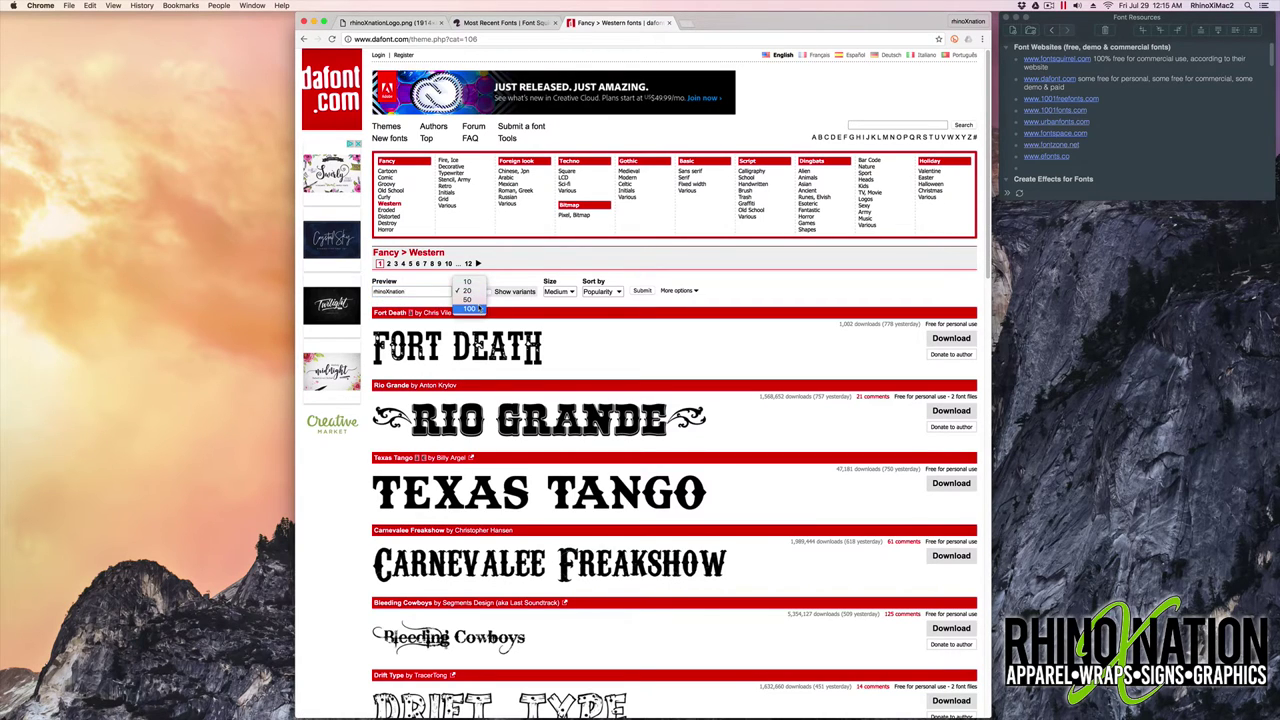
click(479, 309)
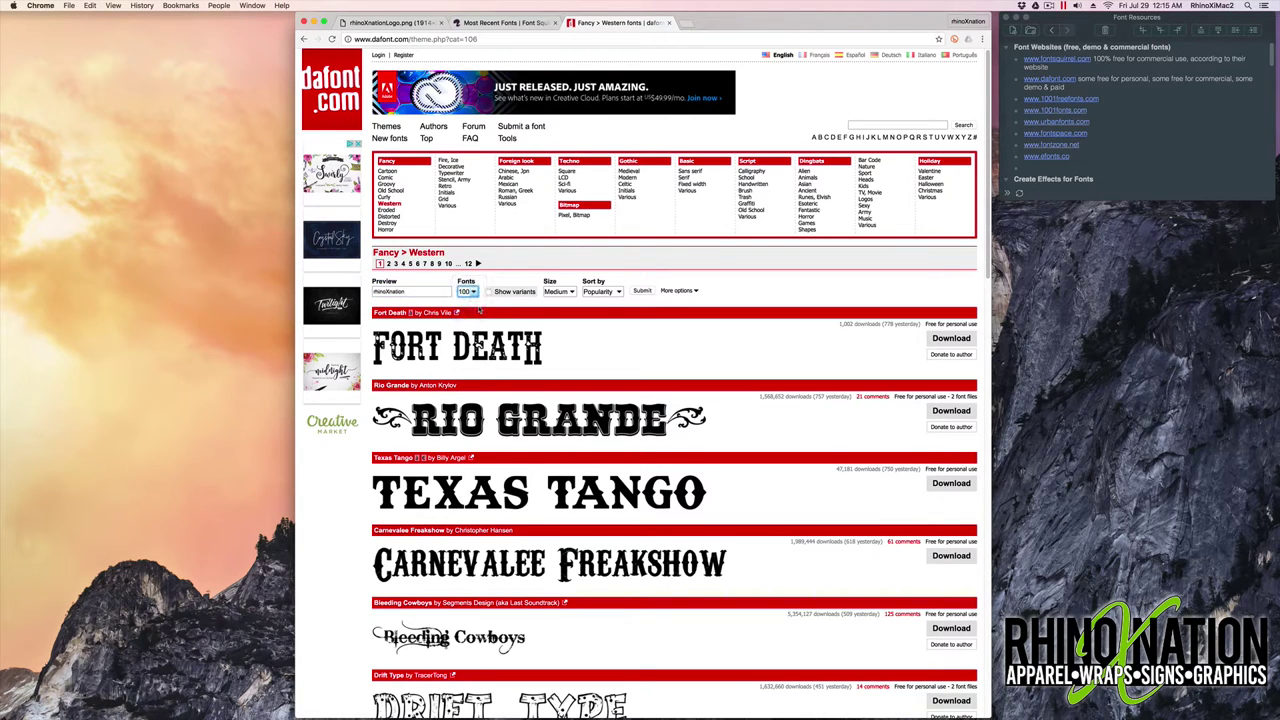
click(559, 291)
click(563, 305)
click(643, 291)
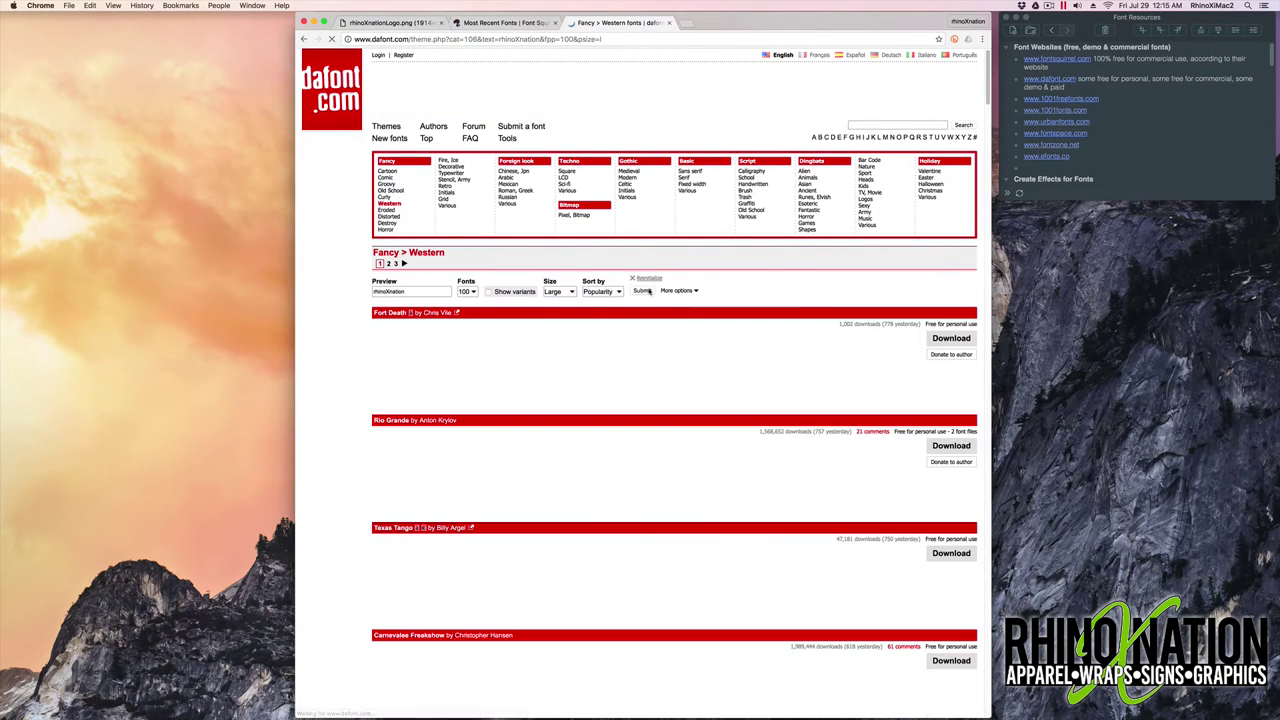
scroll(590, 420, down, 5)
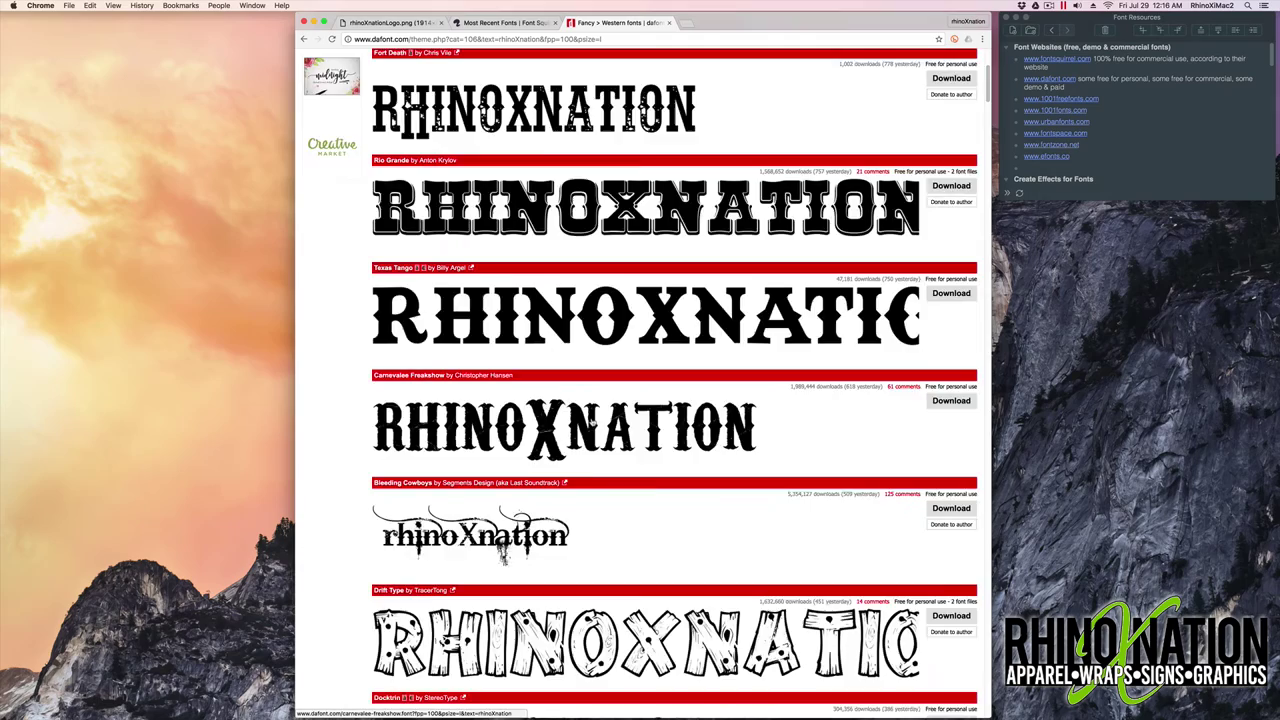
scroll(590, 422, down, 4)
scroll(591, 422, down, 5)
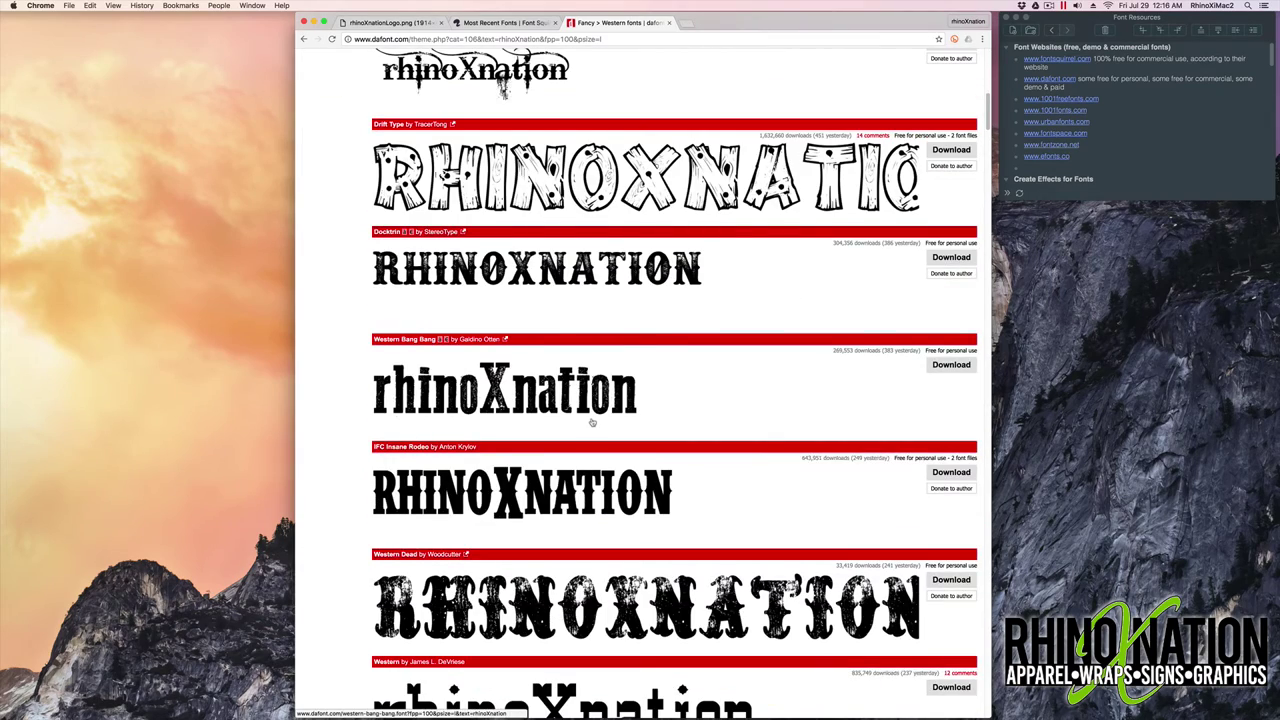
scroll(592, 422, down, 2)
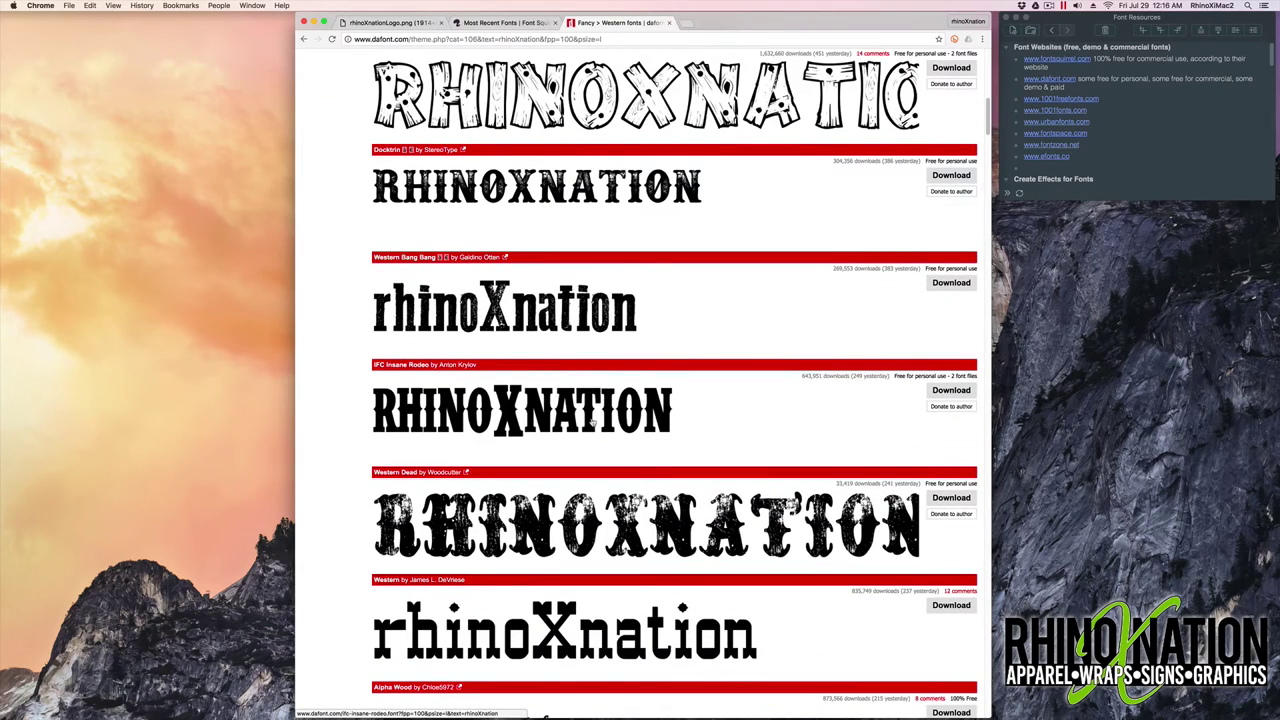
scroll(592, 422, down, 9)
scroll(592, 422, up, 20)
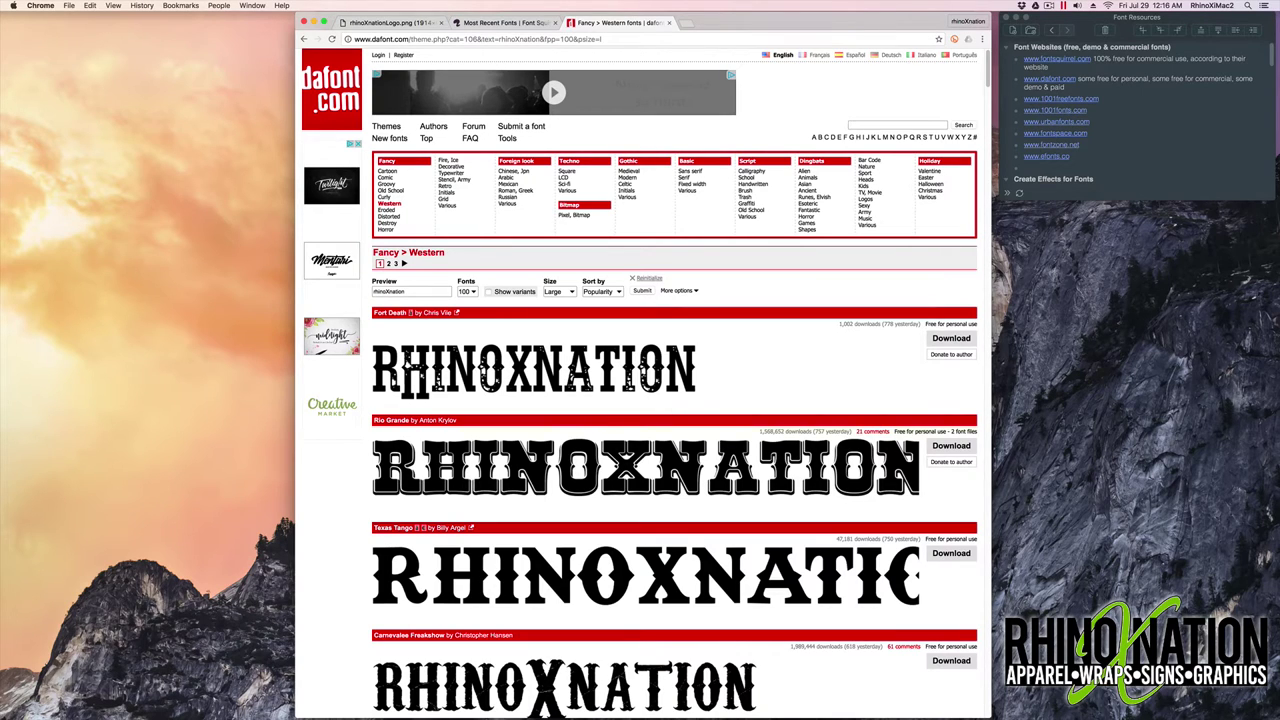
Launch 1001 Free Fonts, 1001 Fonts, UrbanFonts and FontSpace from the notes, one tab each.
click(1096, 106)
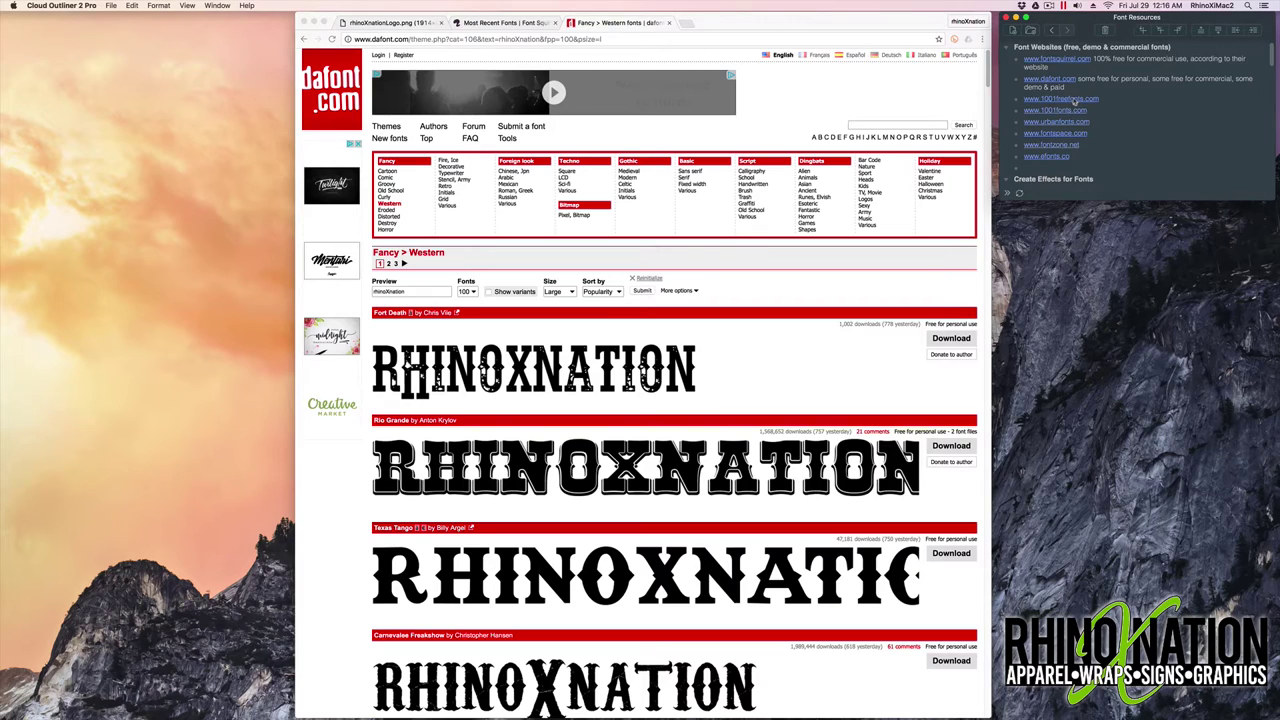
click(1073, 100)
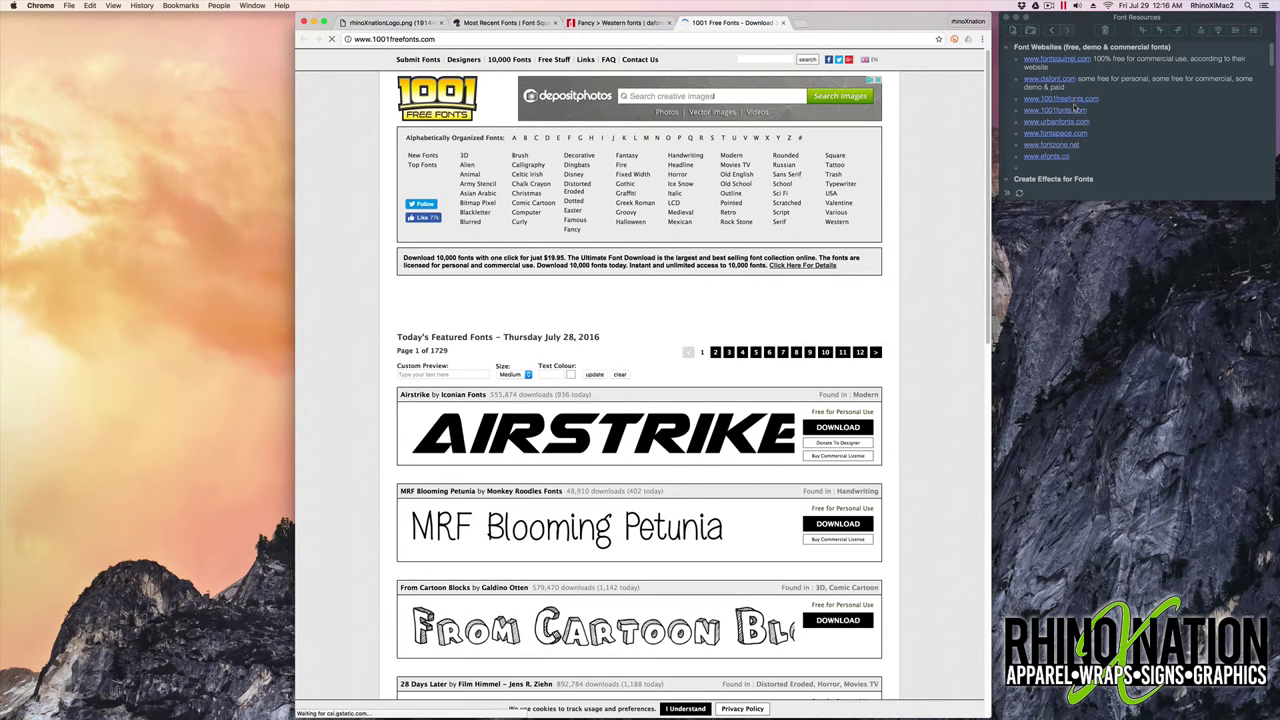
click(1071, 110)
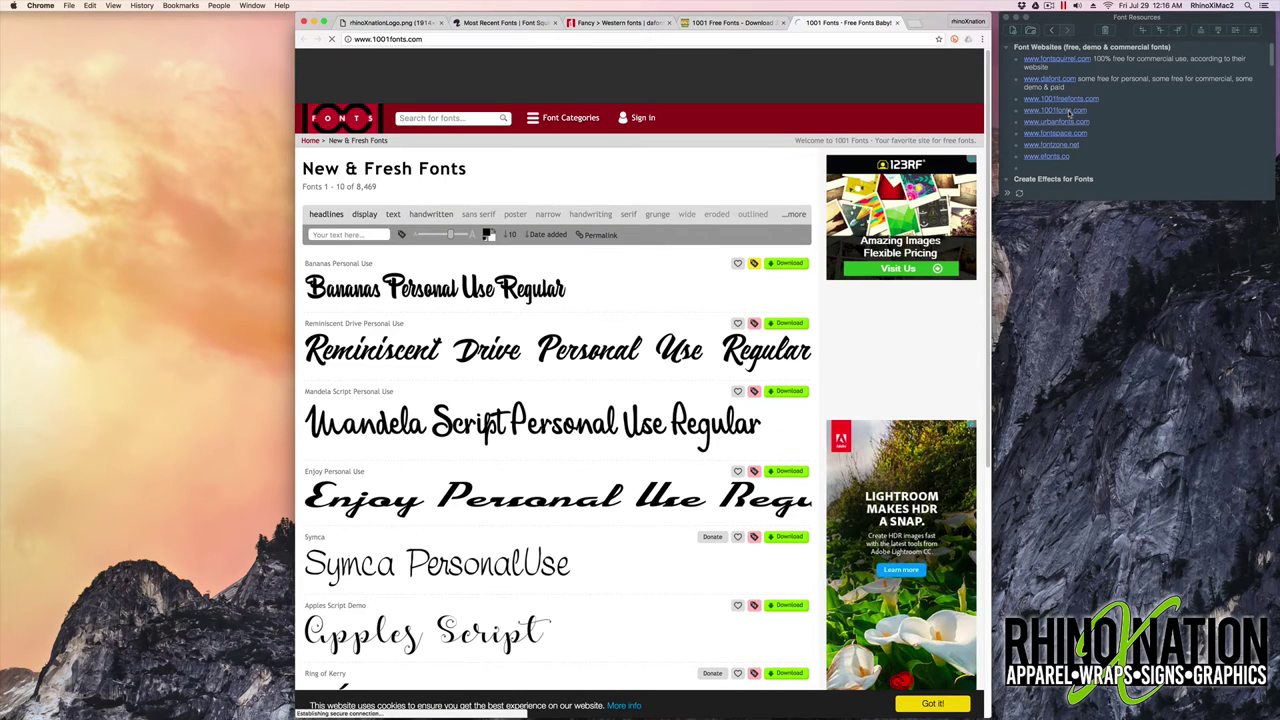
click(1068, 122)
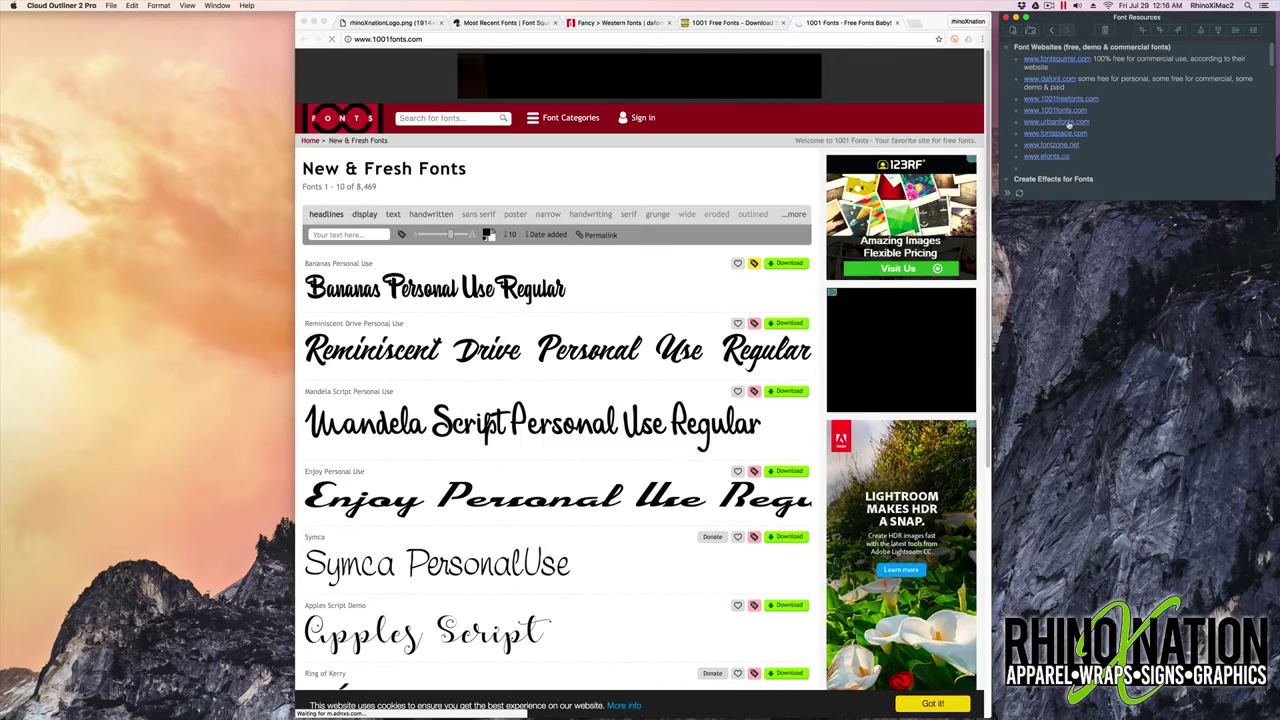
click(1068, 123)
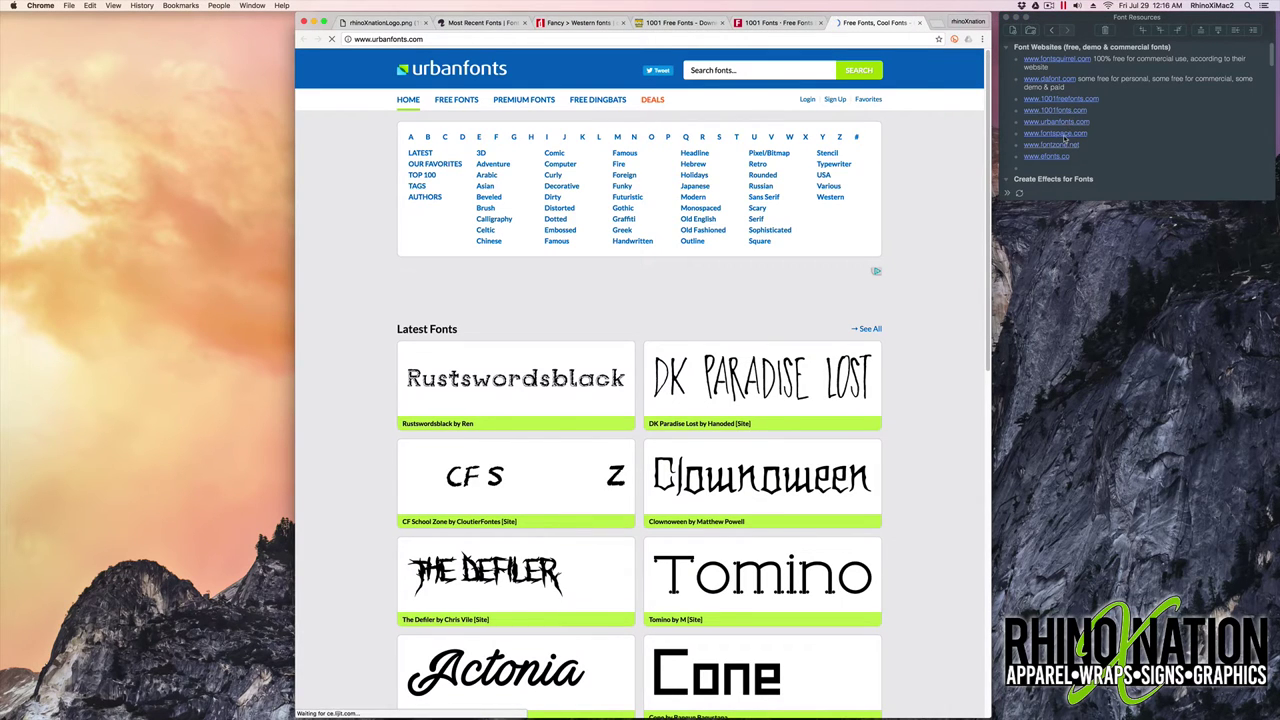
click(1064, 138)
click(1064, 138)
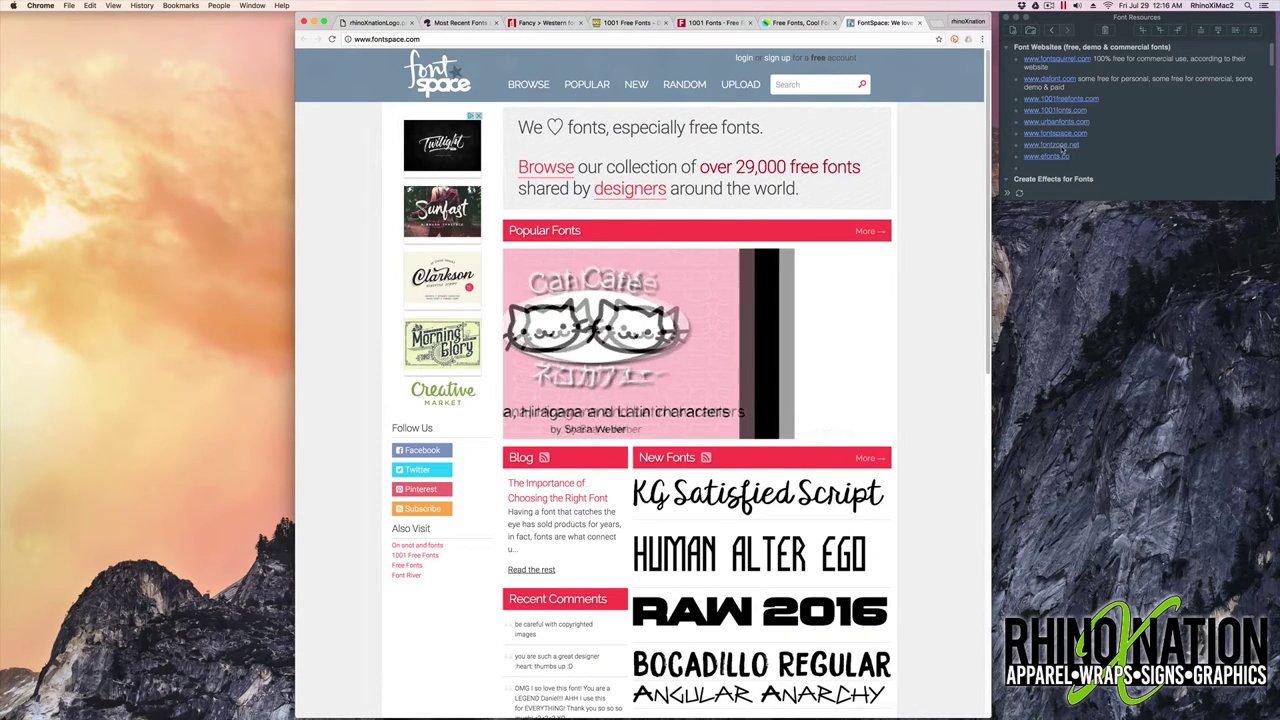
Open fontzone.net and then eFonts.co in new tabs from the font resources notes.
click(1063, 150)
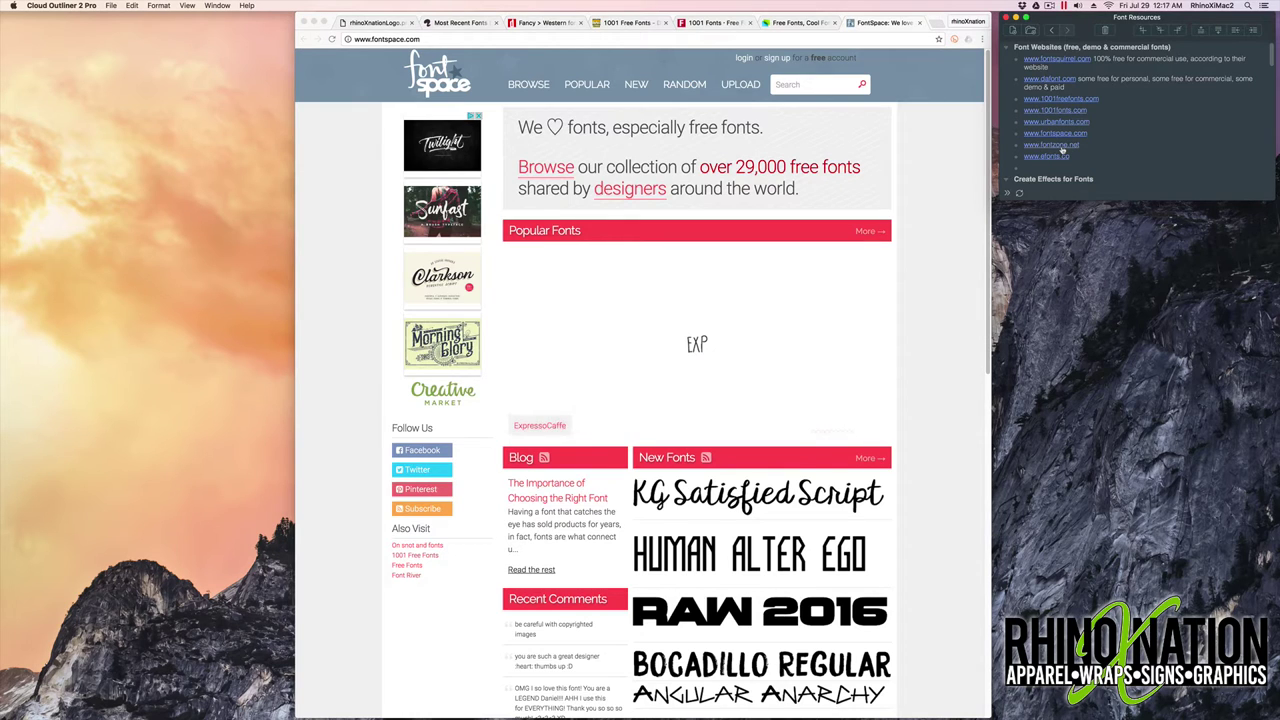
click(1063, 148)
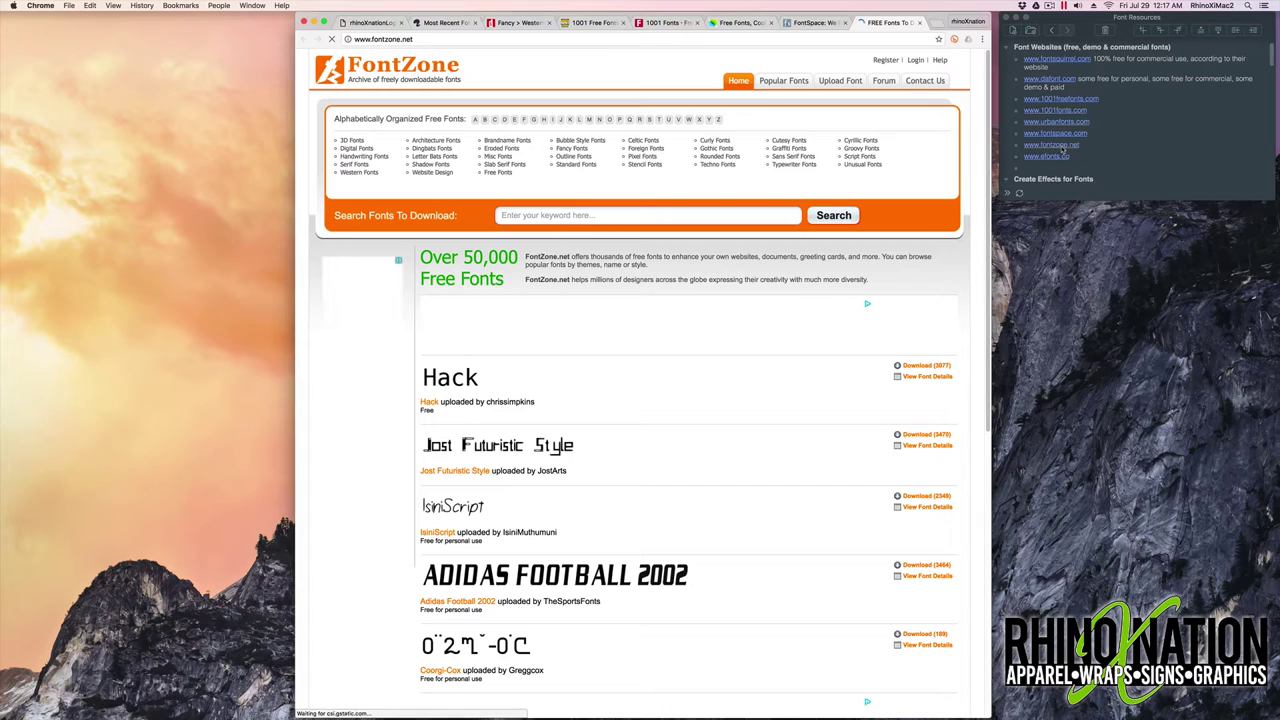
click(1050, 161)
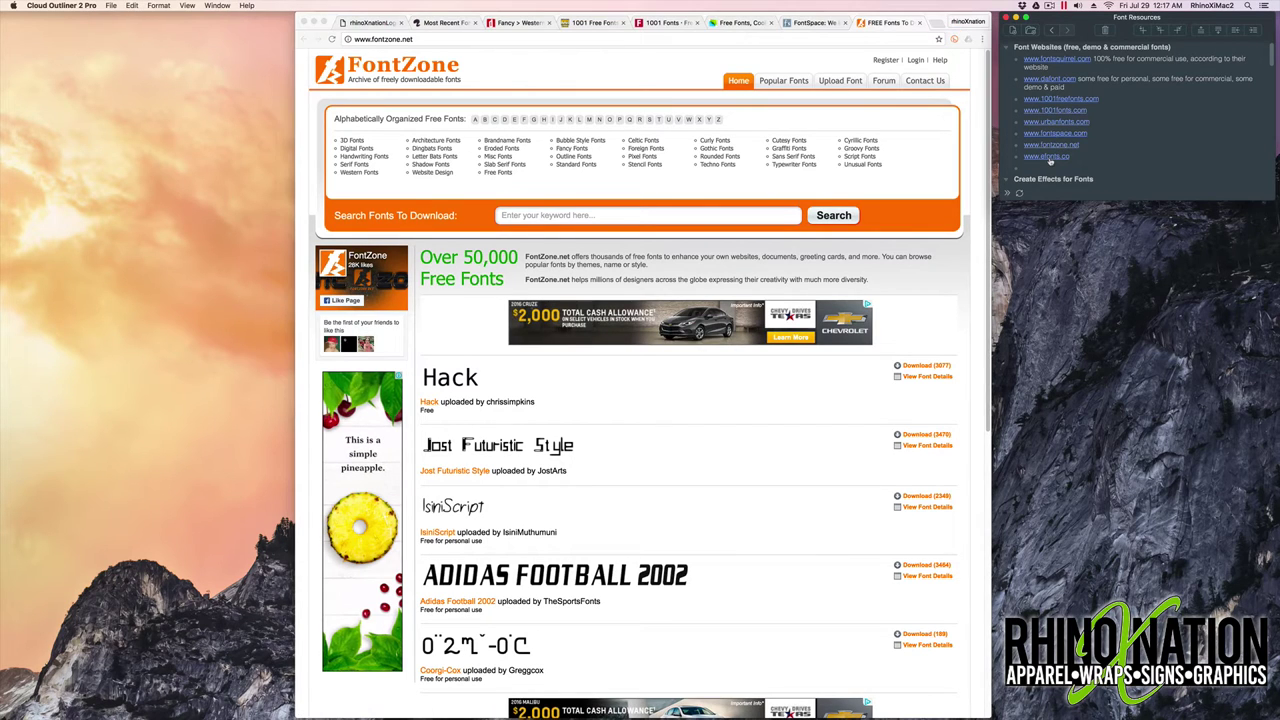
click(1050, 161)
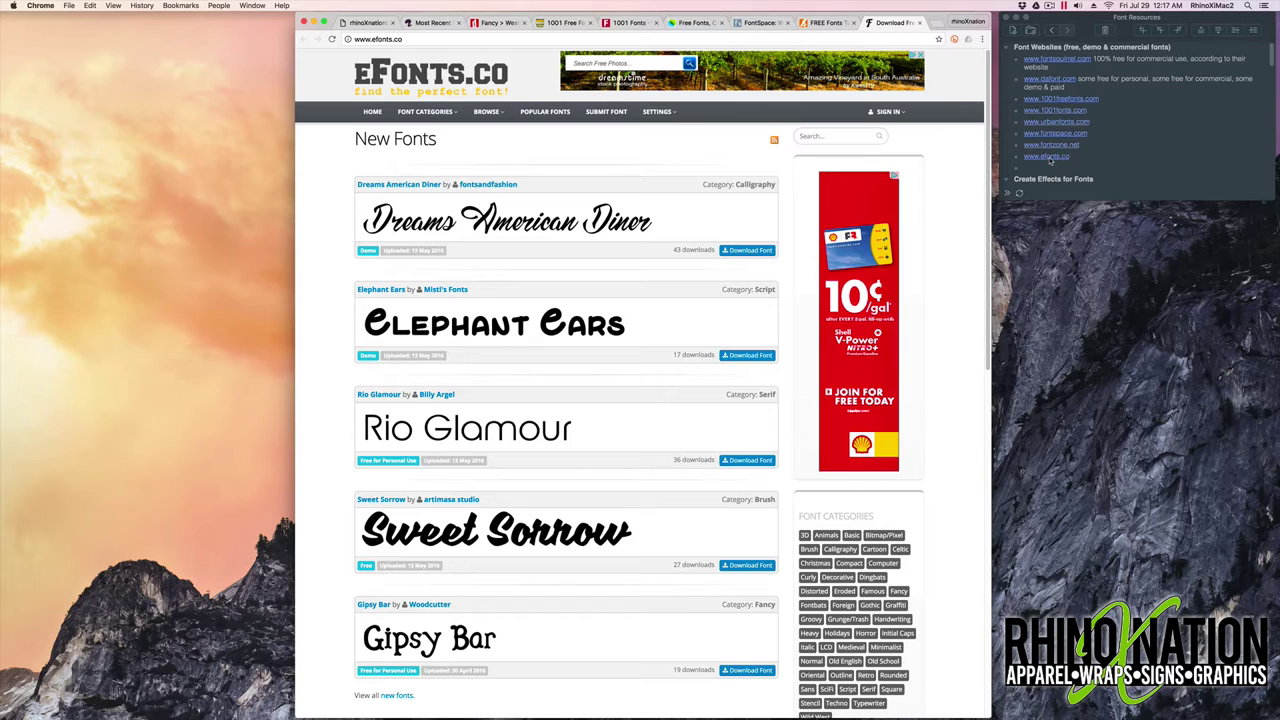
scroll(1051, 160, down, 2)
click(1056, 151)
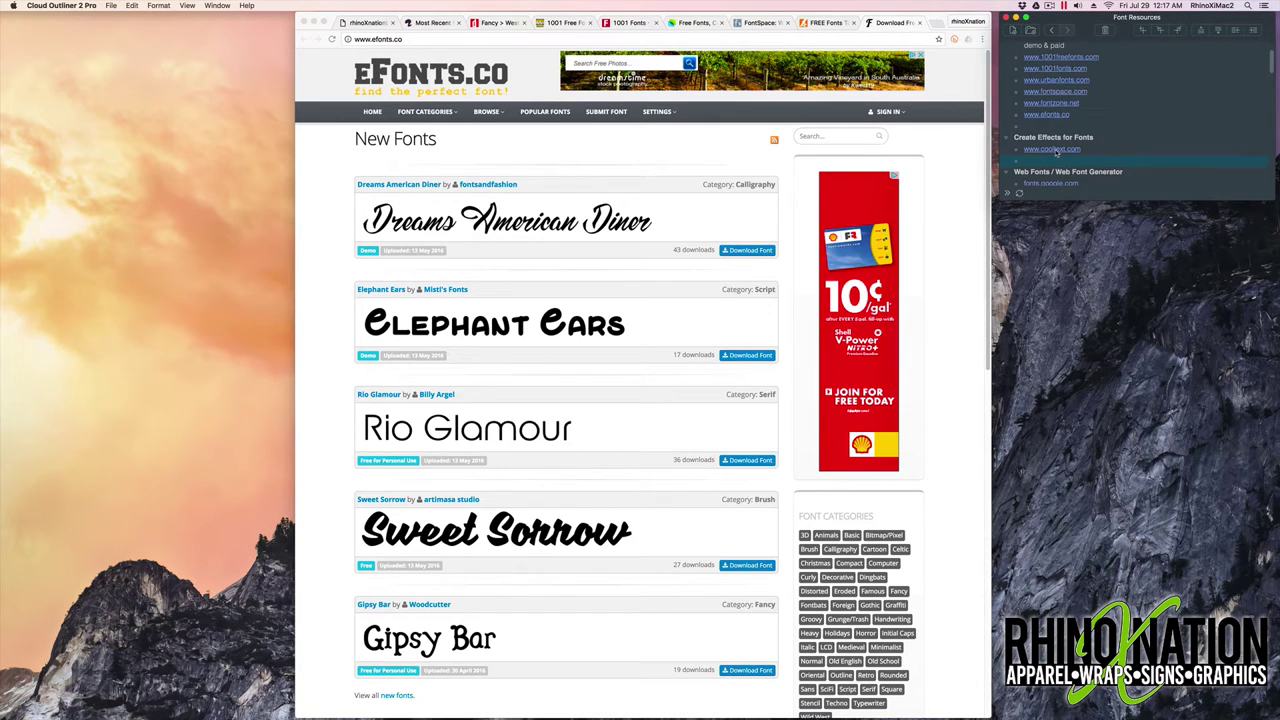
Open cooltext.com and scroll through logo styles such as Skate, Neon and Easy.
click(1062, 149)
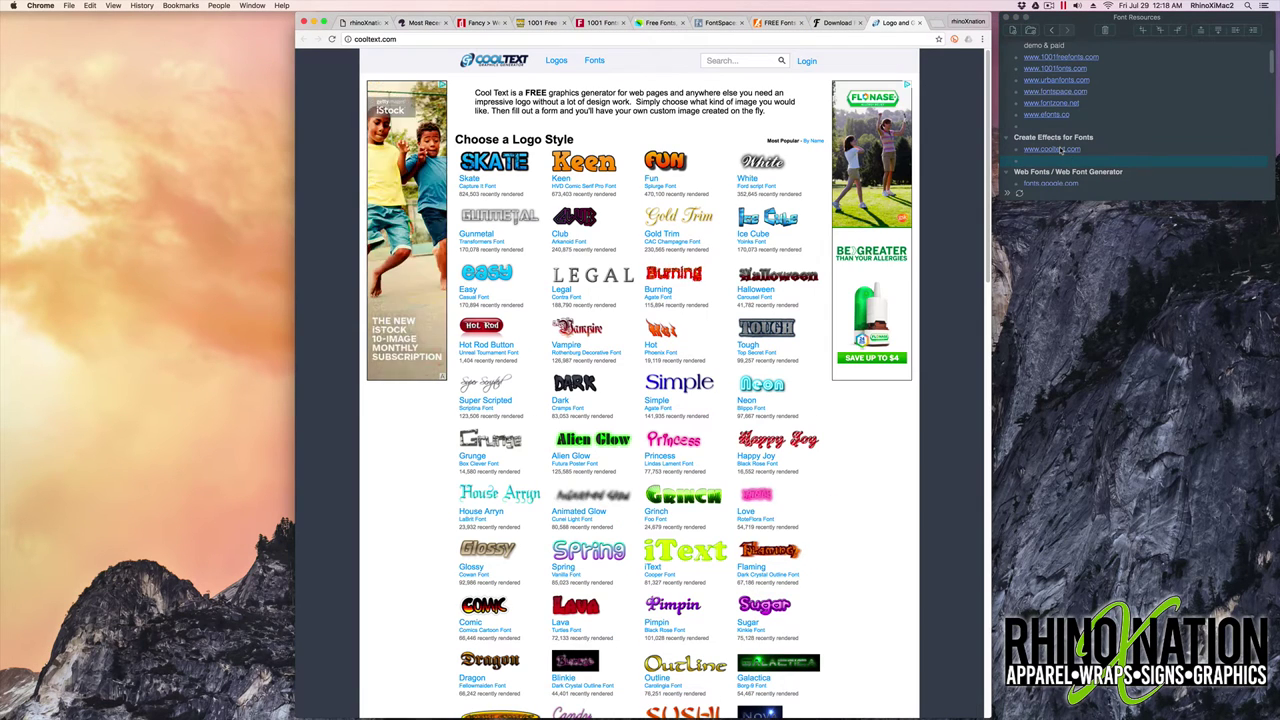
scroll(739, 300, down, 5)
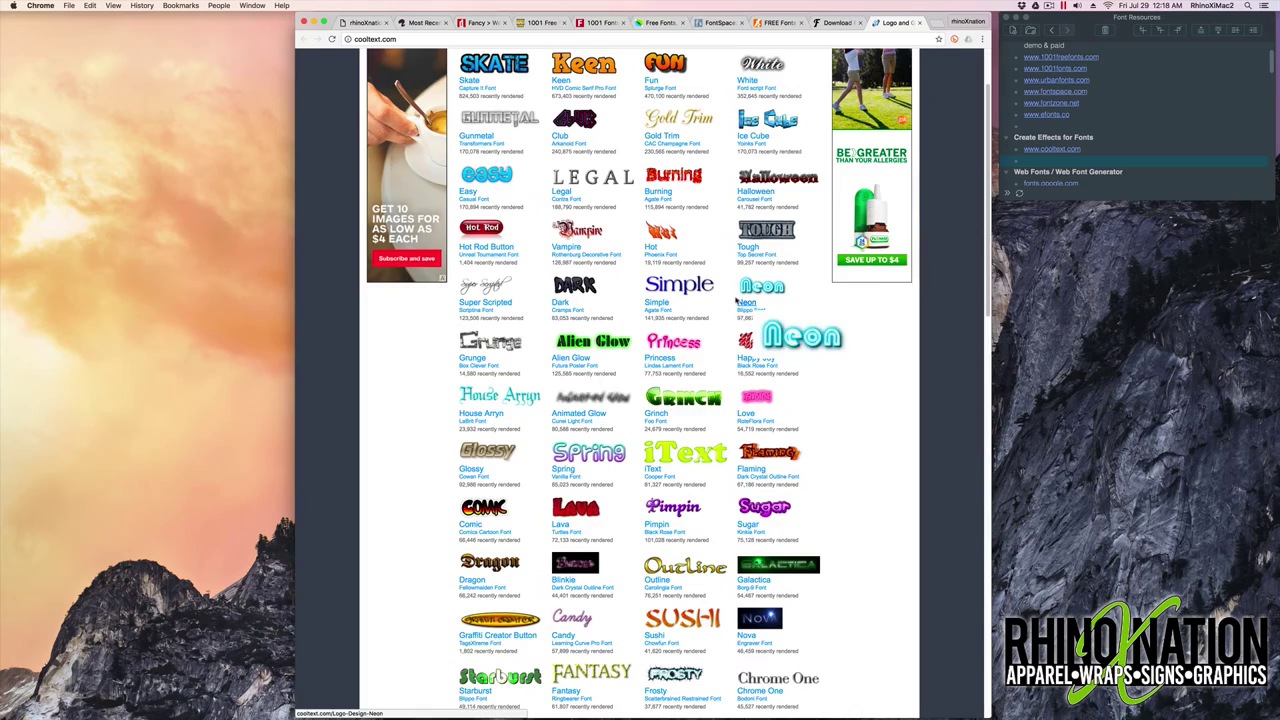
scroll(724, 305, down, 8)
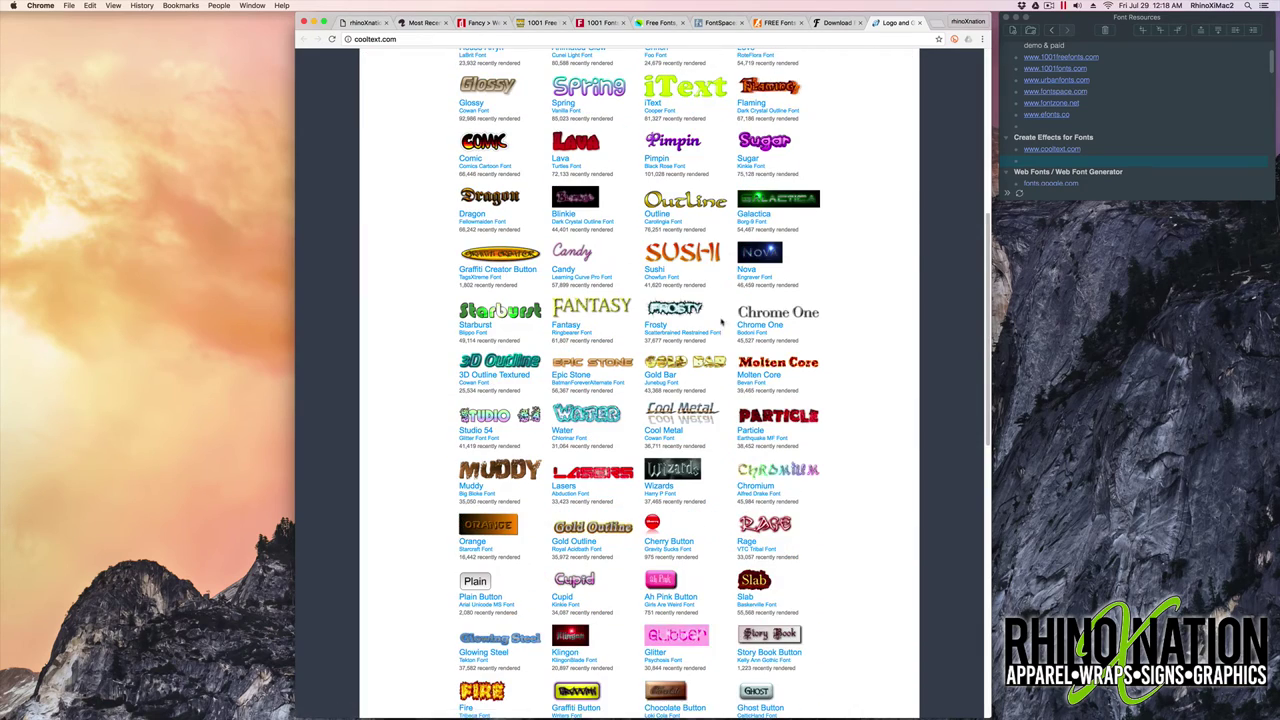
scroll(722, 320, down, 7)
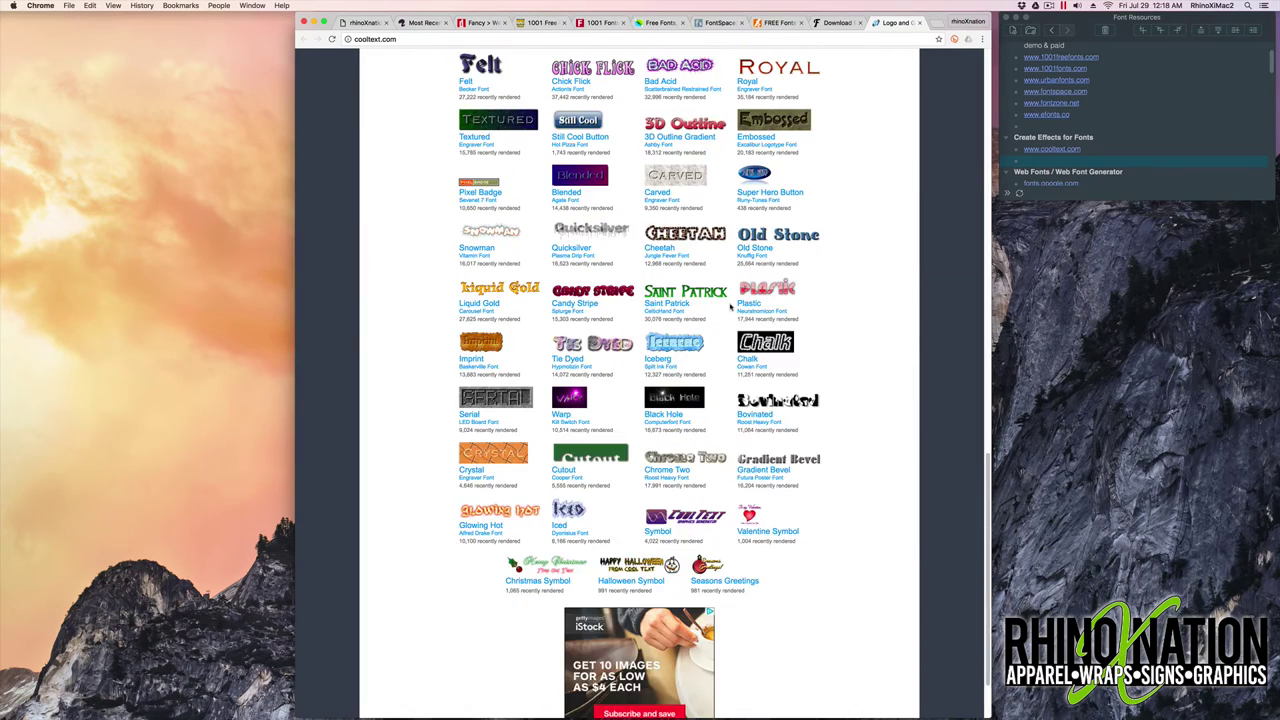
Start an Easy-style logo with the text 'rhinoXnation'.
scroll(730, 311, up, 20)
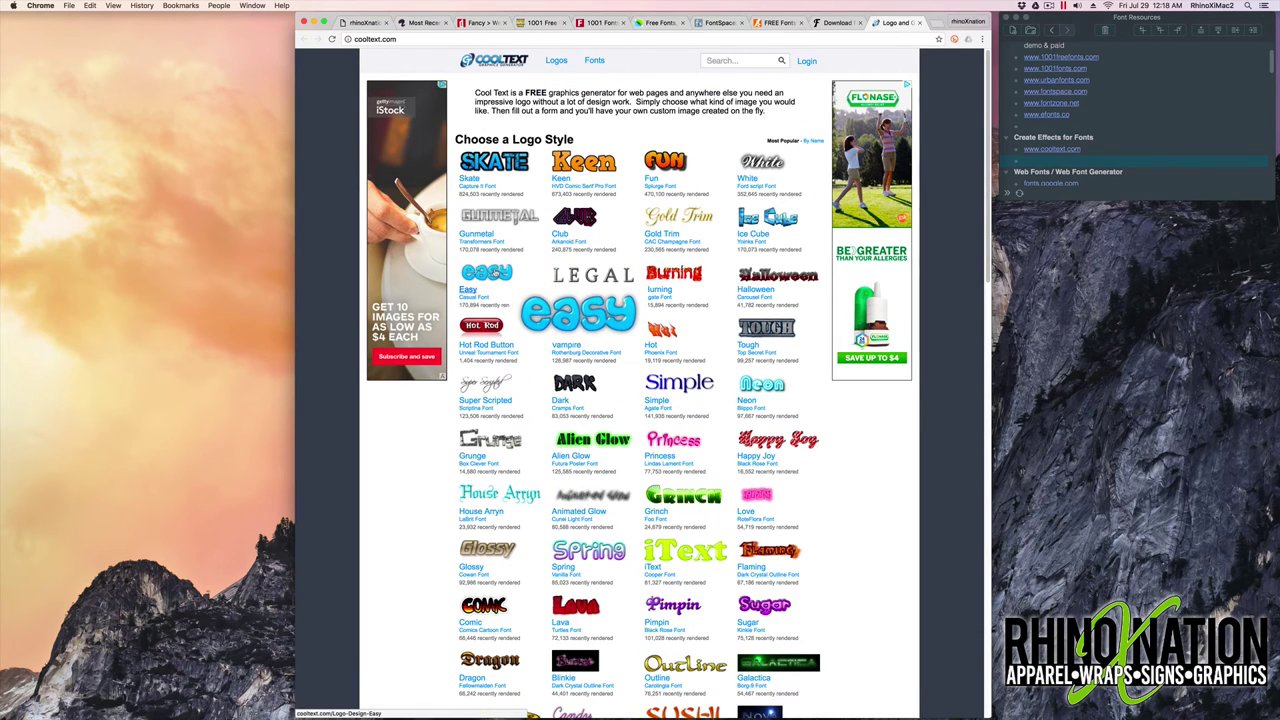
click(486, 292)
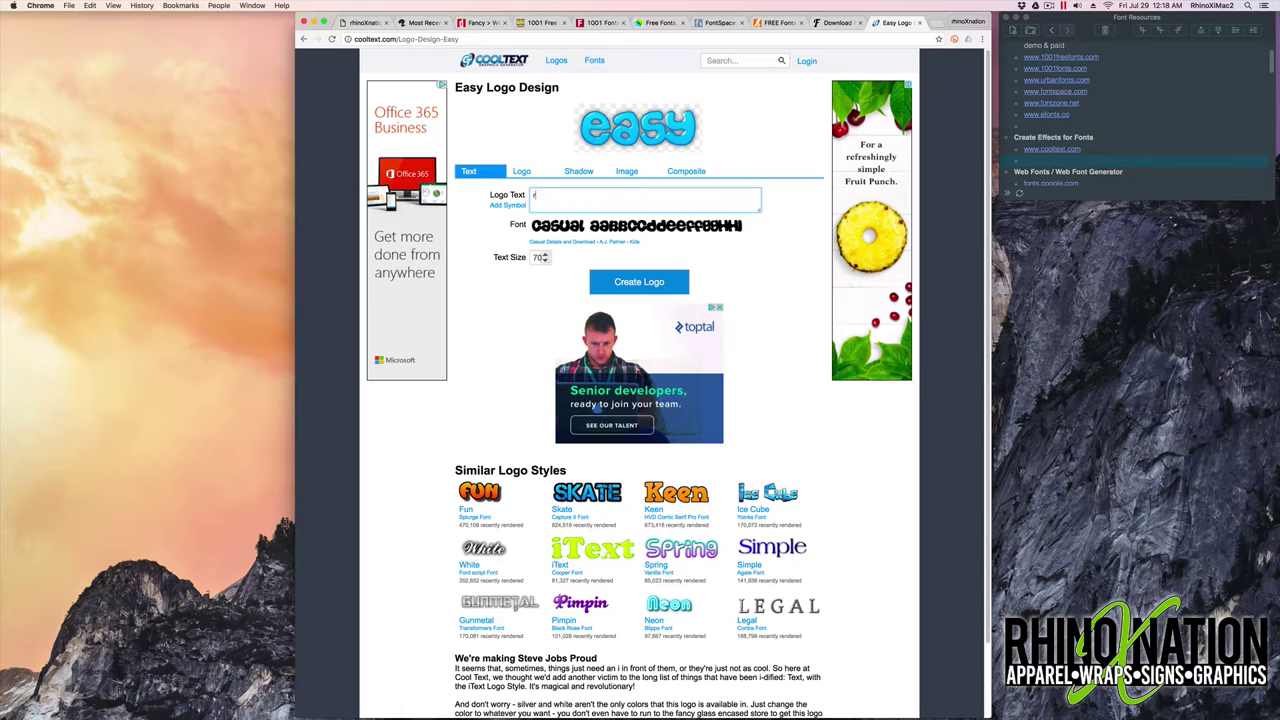
text(rhinoXnation)
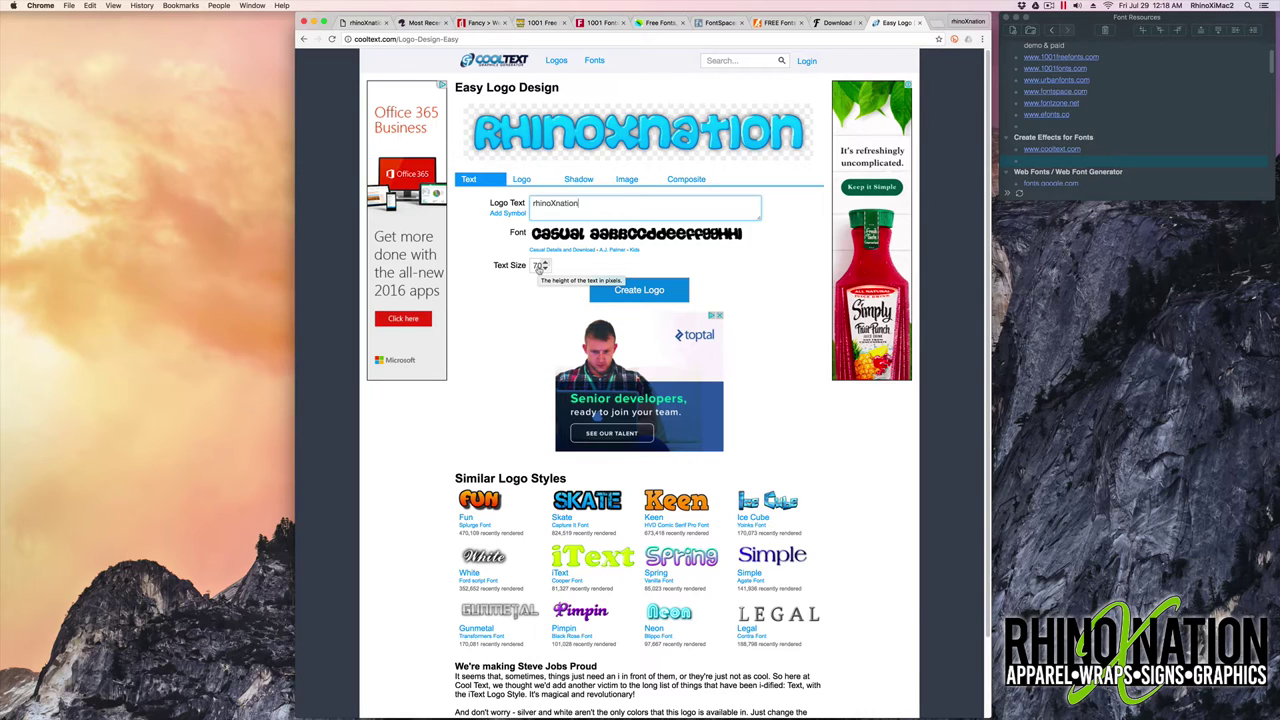
Review the Logo, Shadow and Image settings and set the file format to .PSD (Photoshop w/ Layers).
click(521, 179)
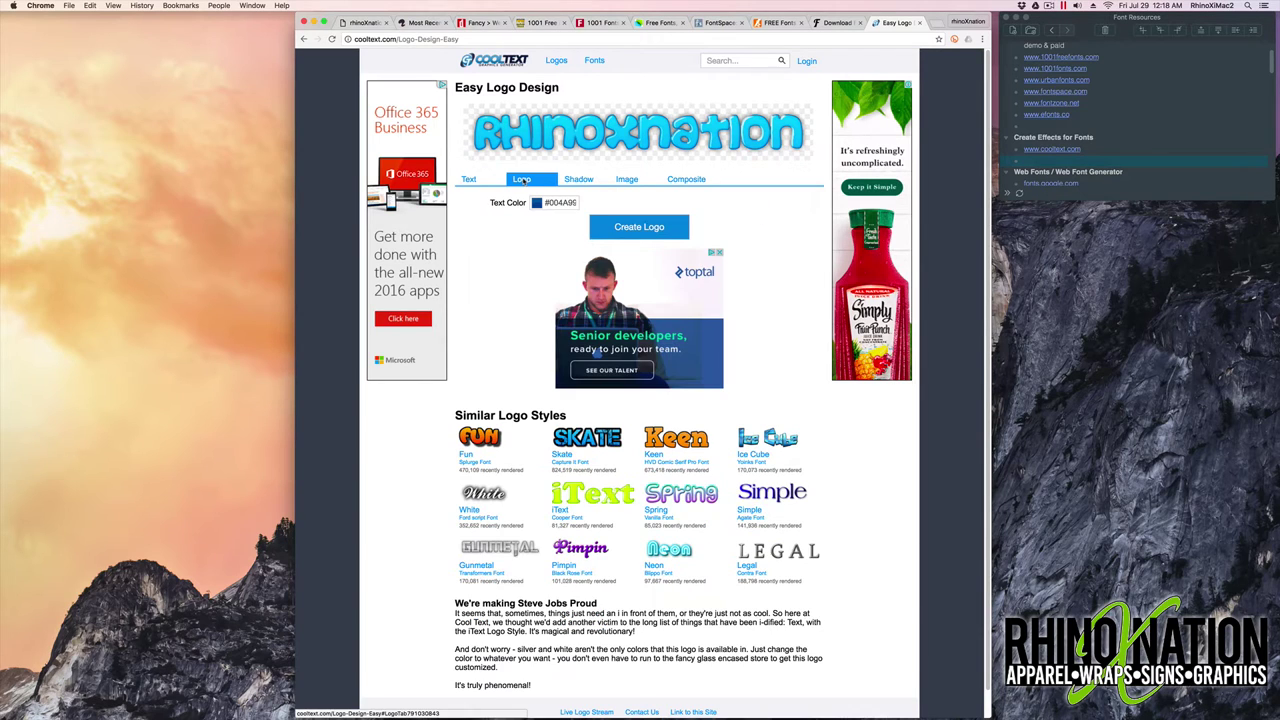
click(578, 179)
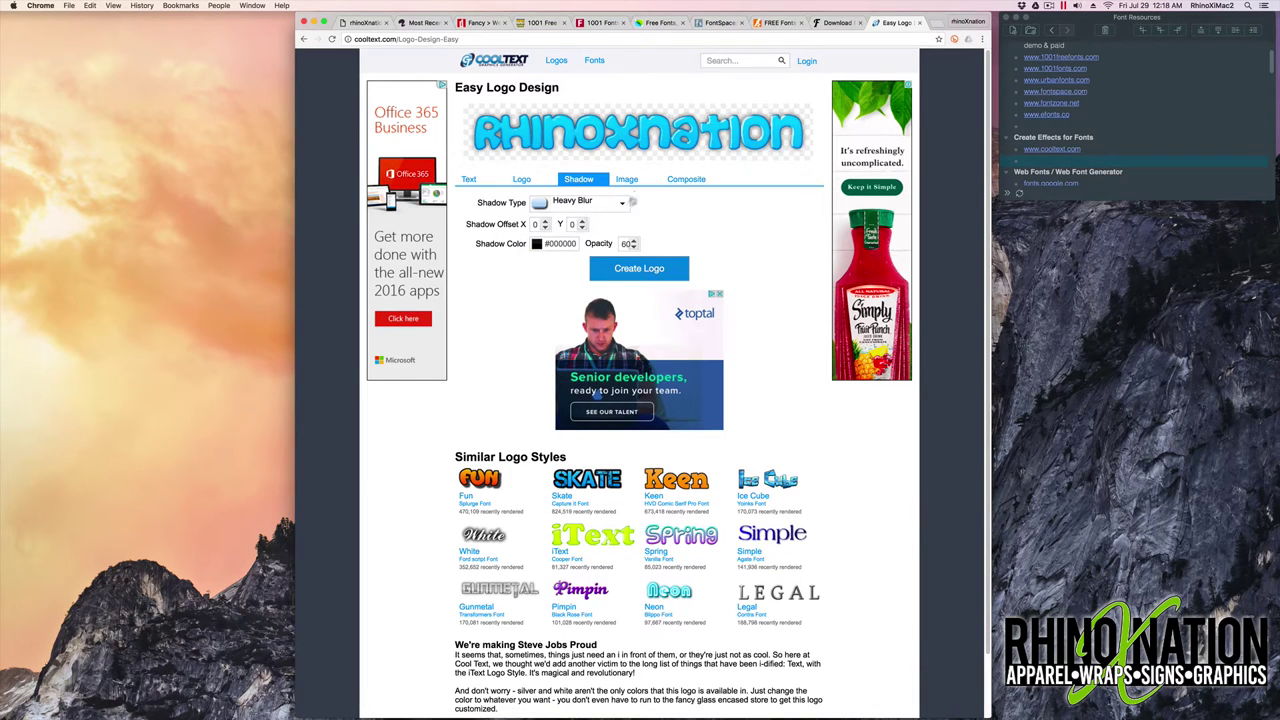
click(627, 182)
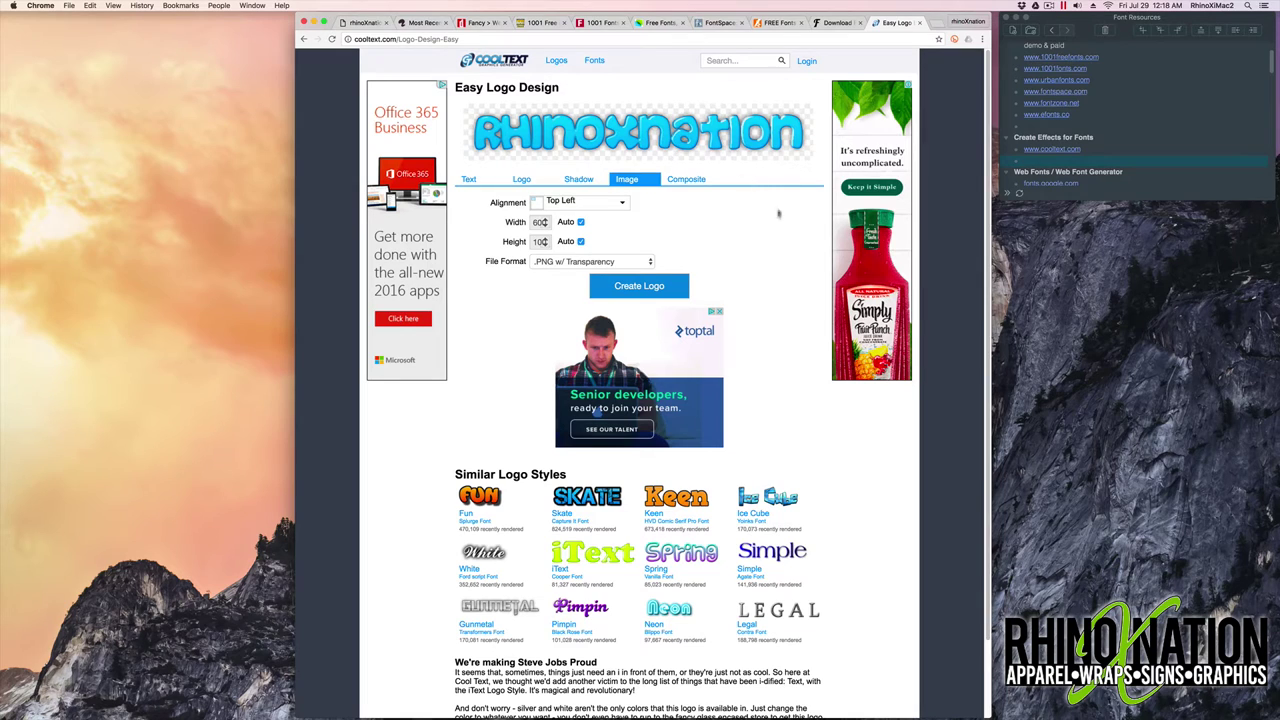
click(569, 262)
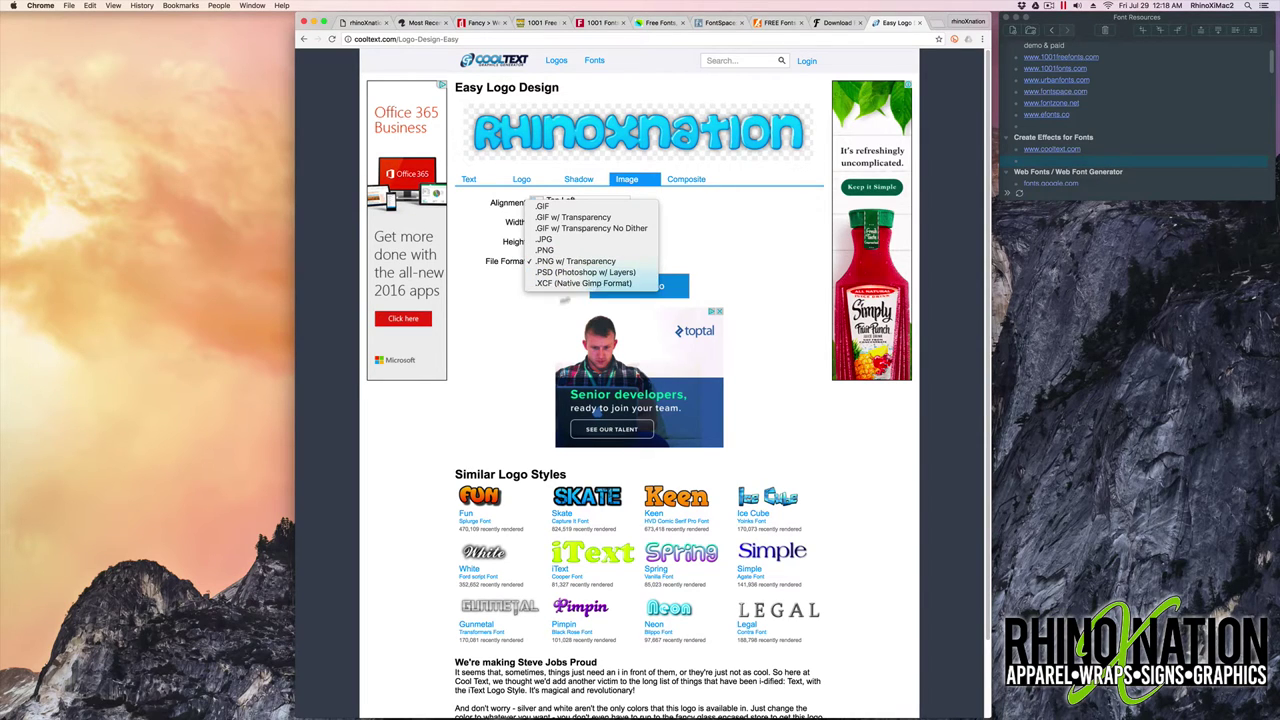
click(541, 308)
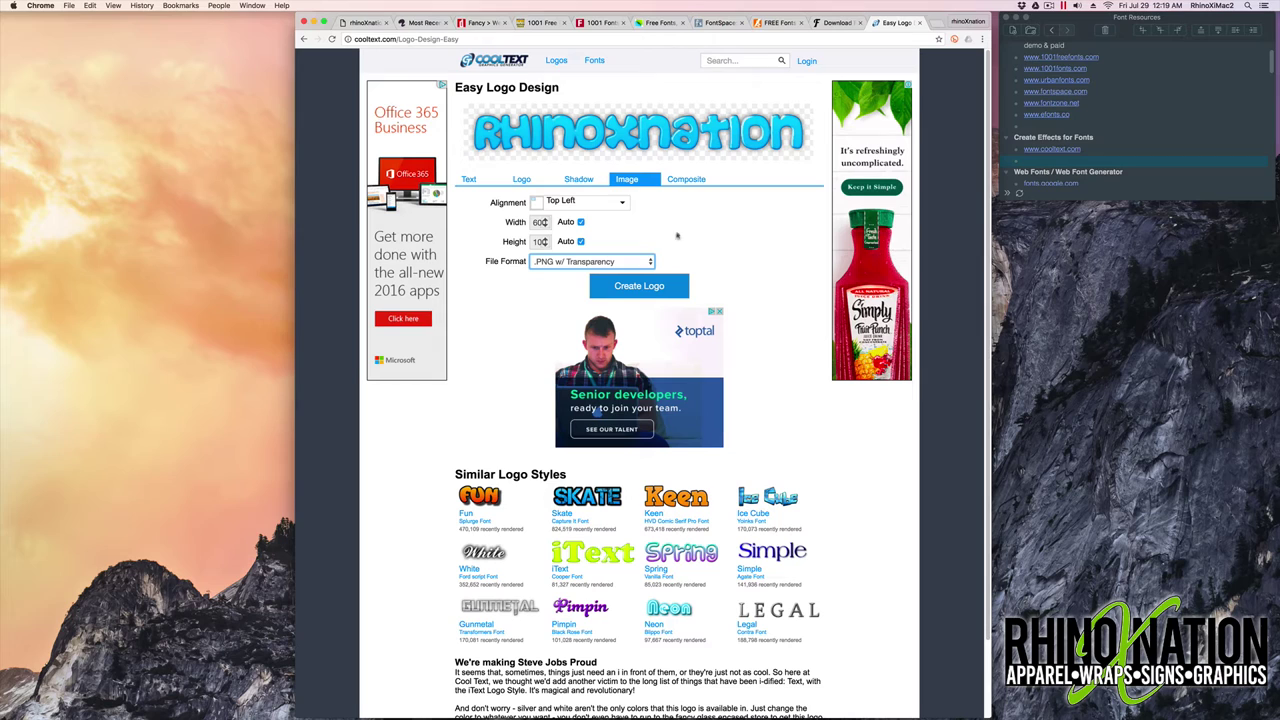
click(556, 265)
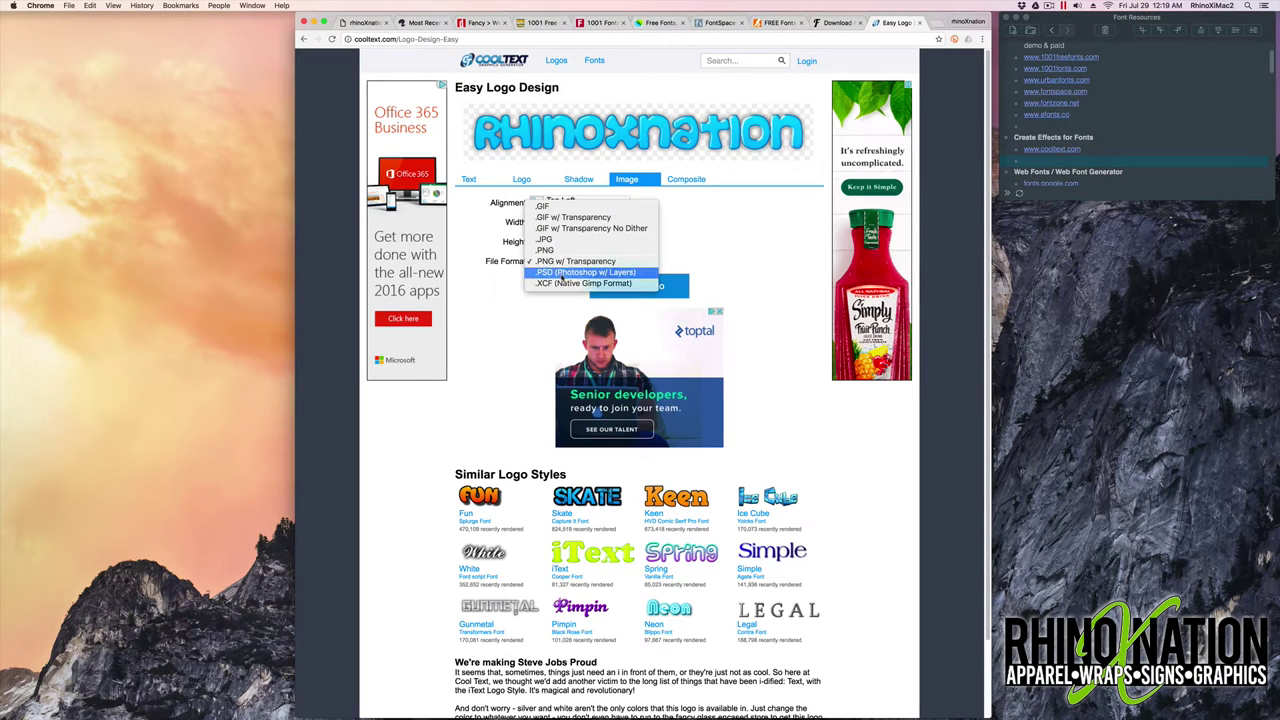
click(562, 274)
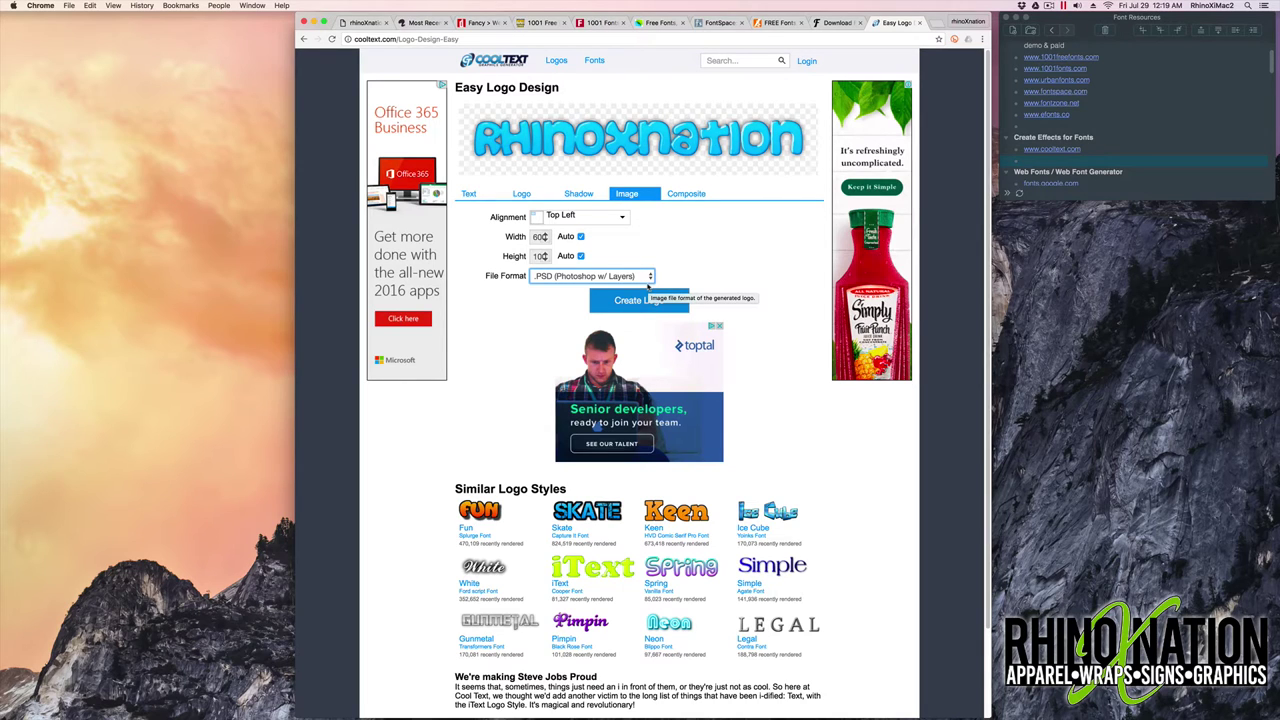
Create the rhinoXnation logo as a .psd download, then open fonts.google.com.
click(648, 299)
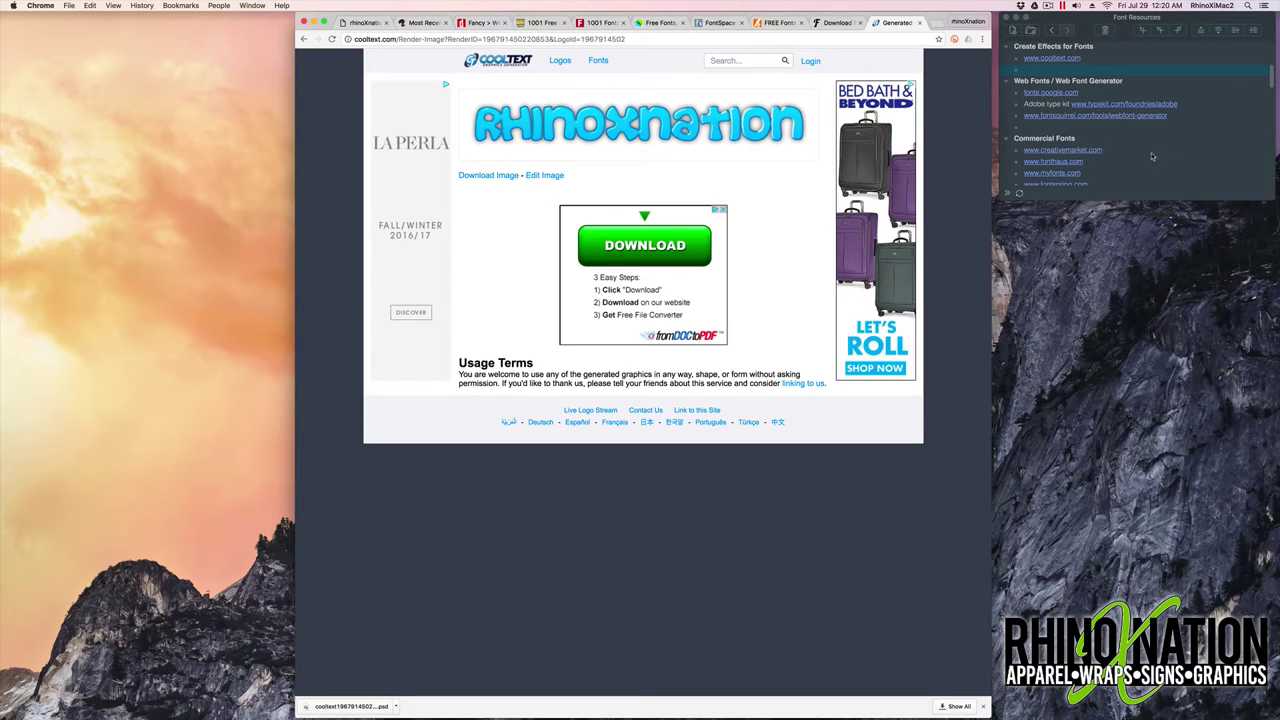
scroll(1160, 156, down, 3)
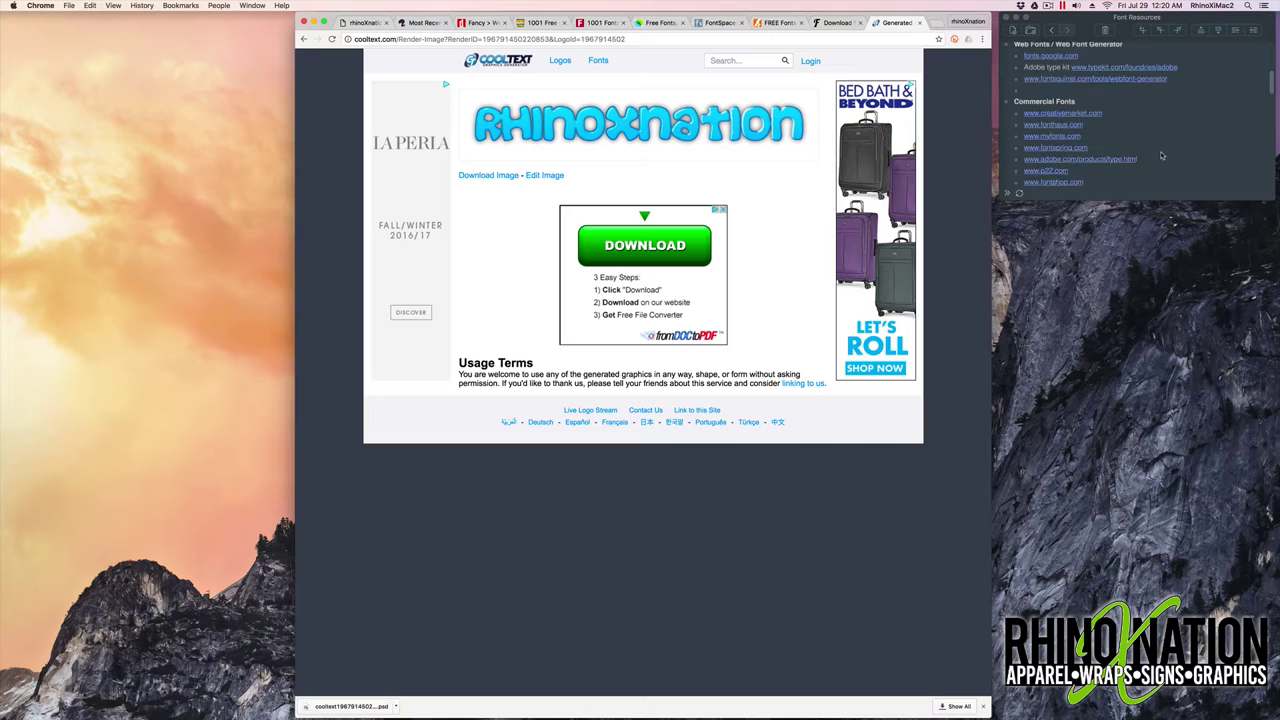
click(1046, 57)
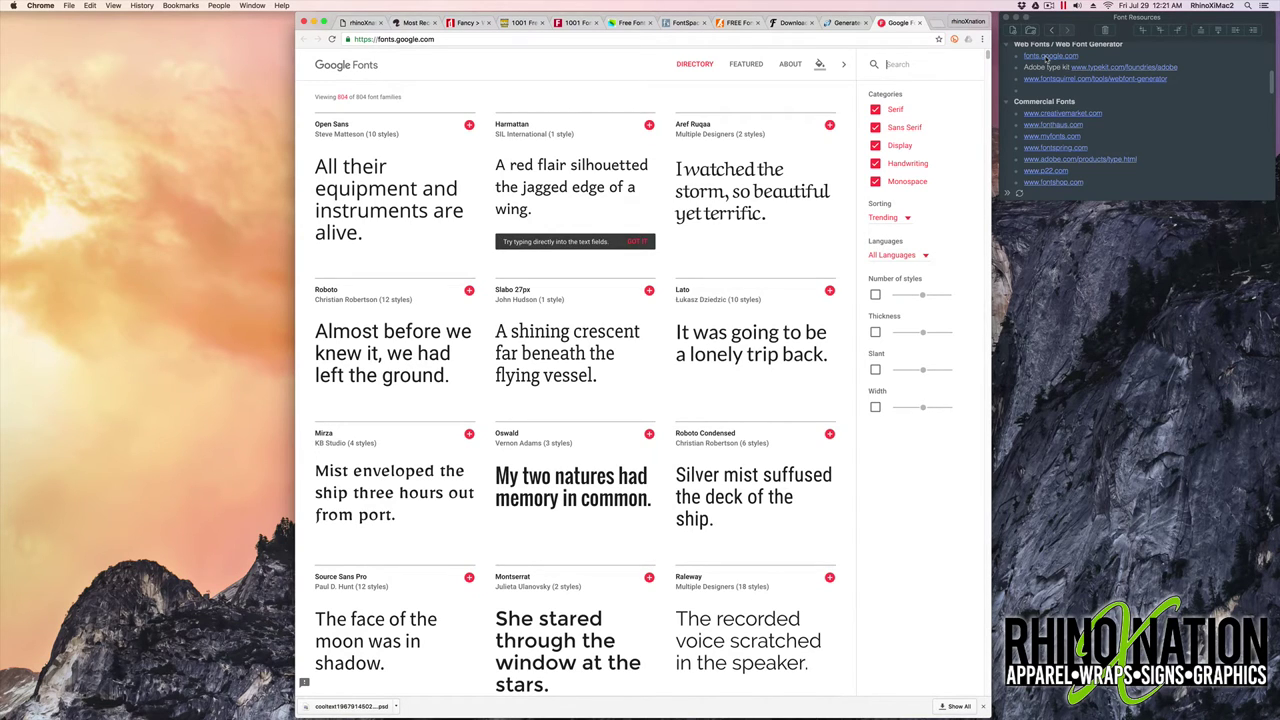
Open typekit.com/foundries/adobe and Font Squirrel's Webfont Generator in new tabs.
click(1122, 67)
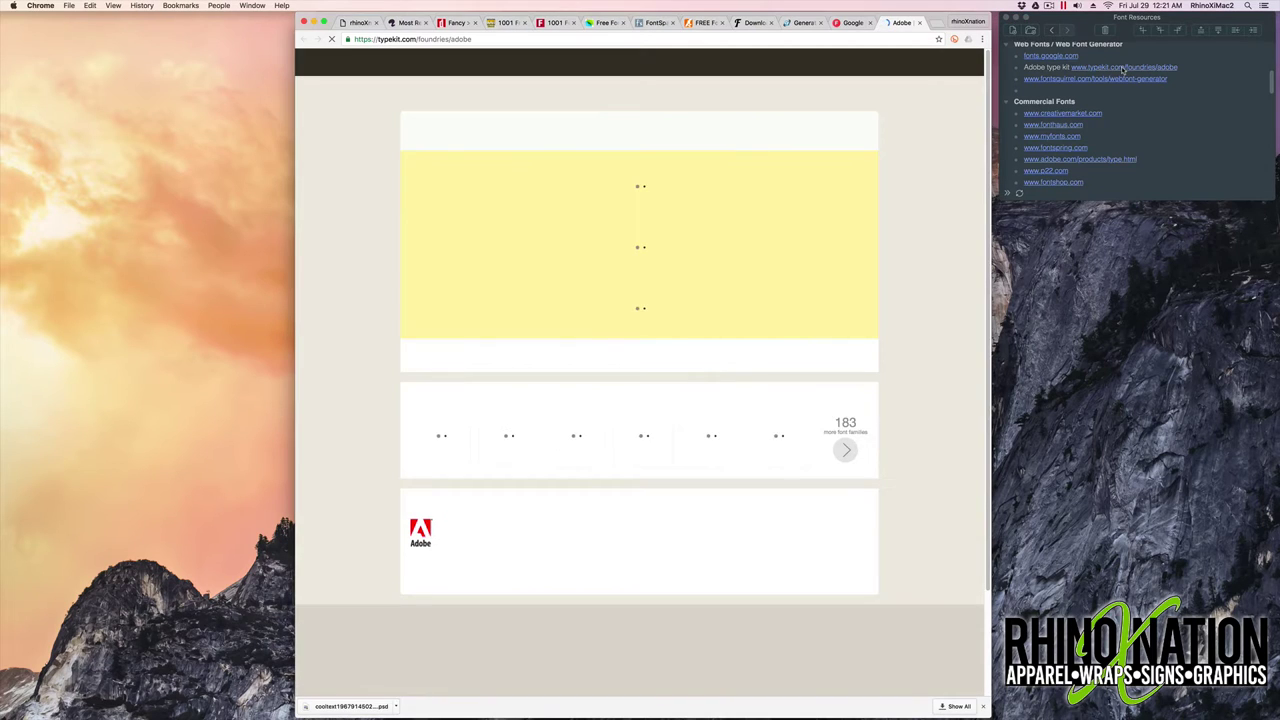
click(1124, 78)
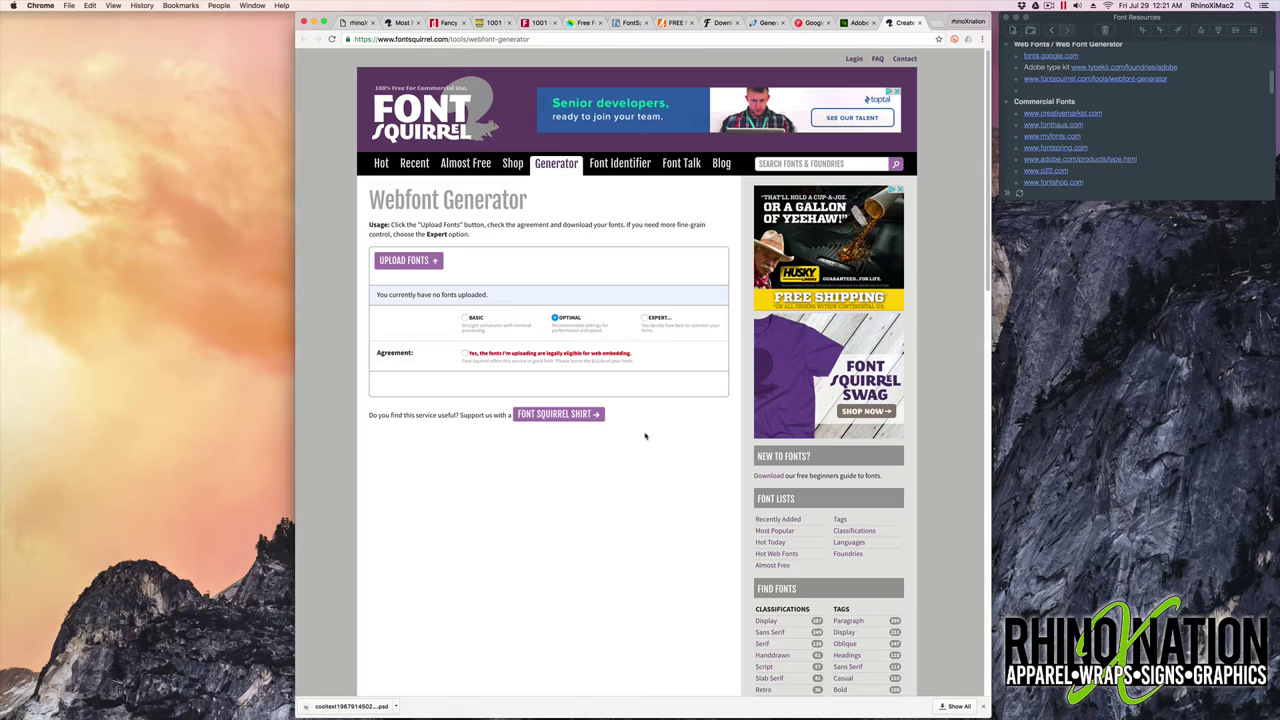
Browse Creative Market's 154 Blackletter fonts, then open fonthaus.com in a new tab.
scroll(1132, 173, down, 3)
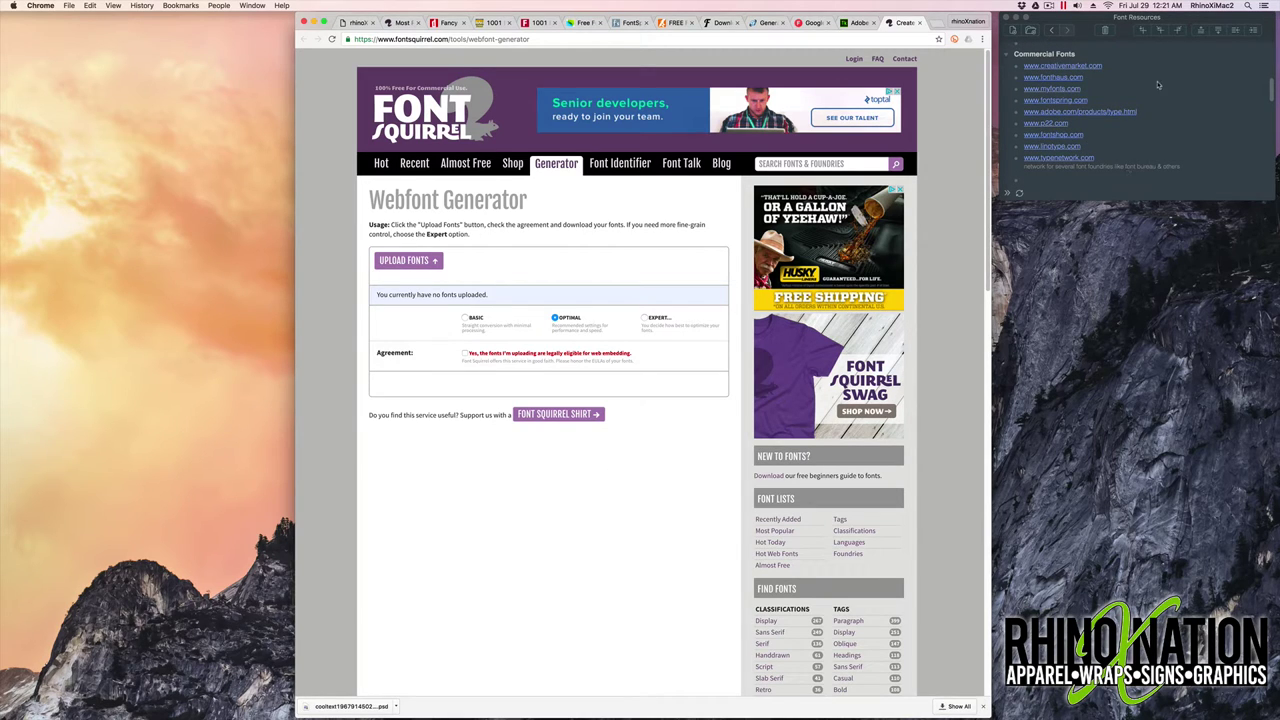
click(1075, 66)
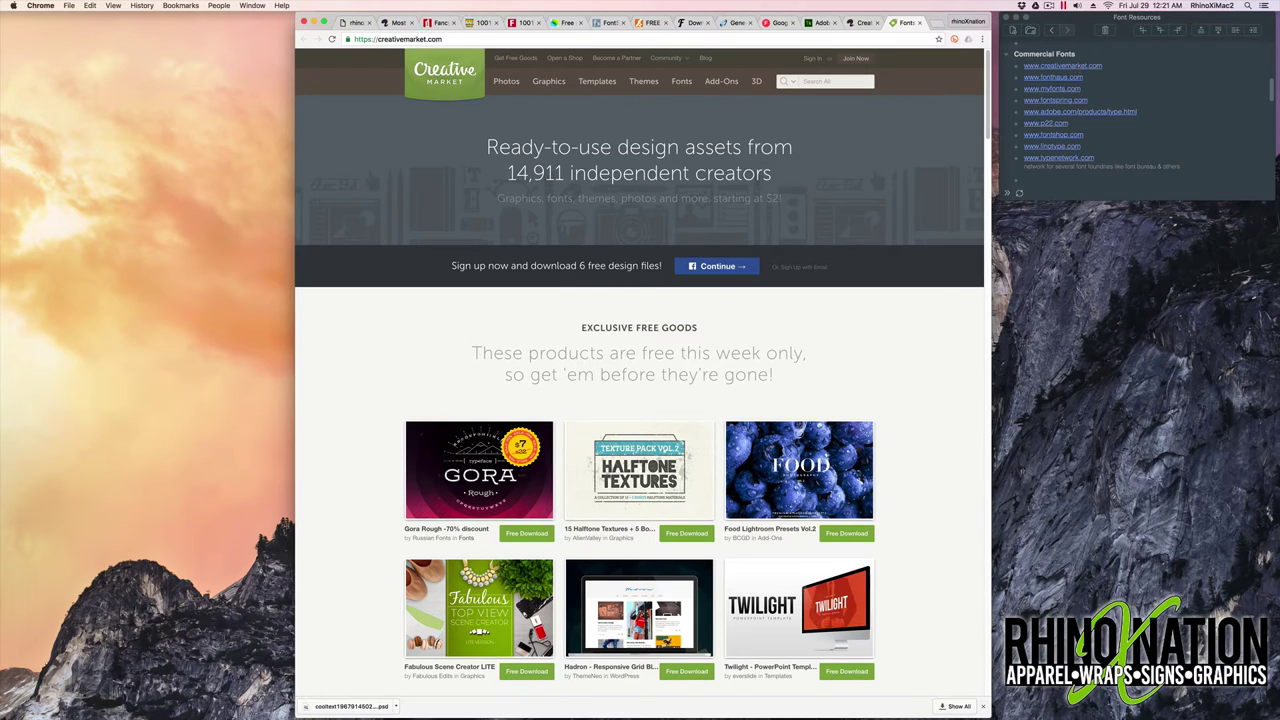
mouse_move(681, 81)
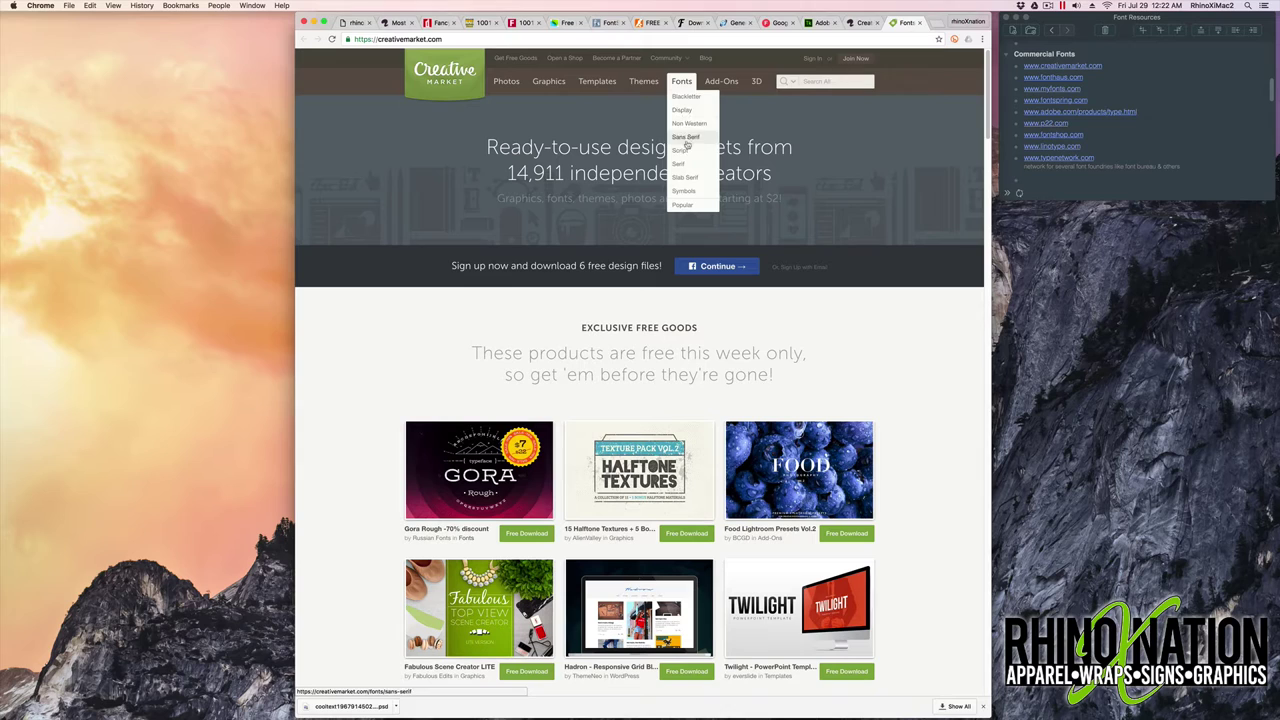
click(689, 97)
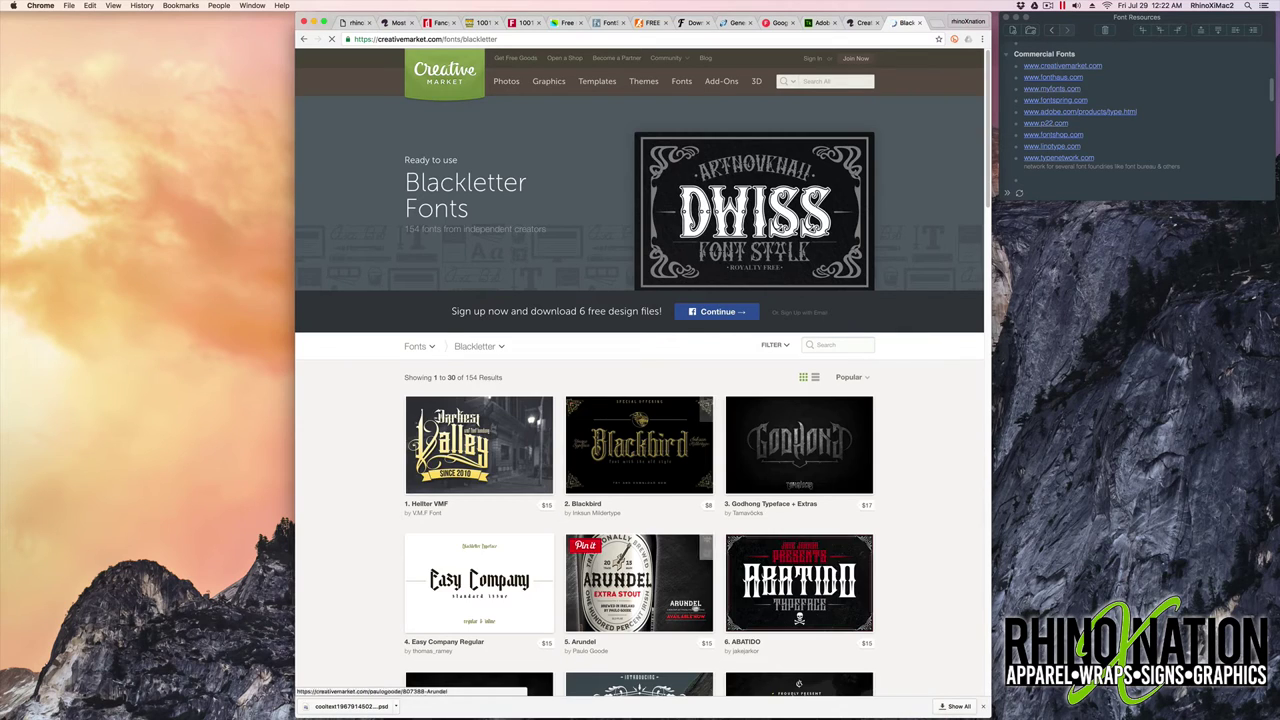
scroll(704, 560, down, 5)
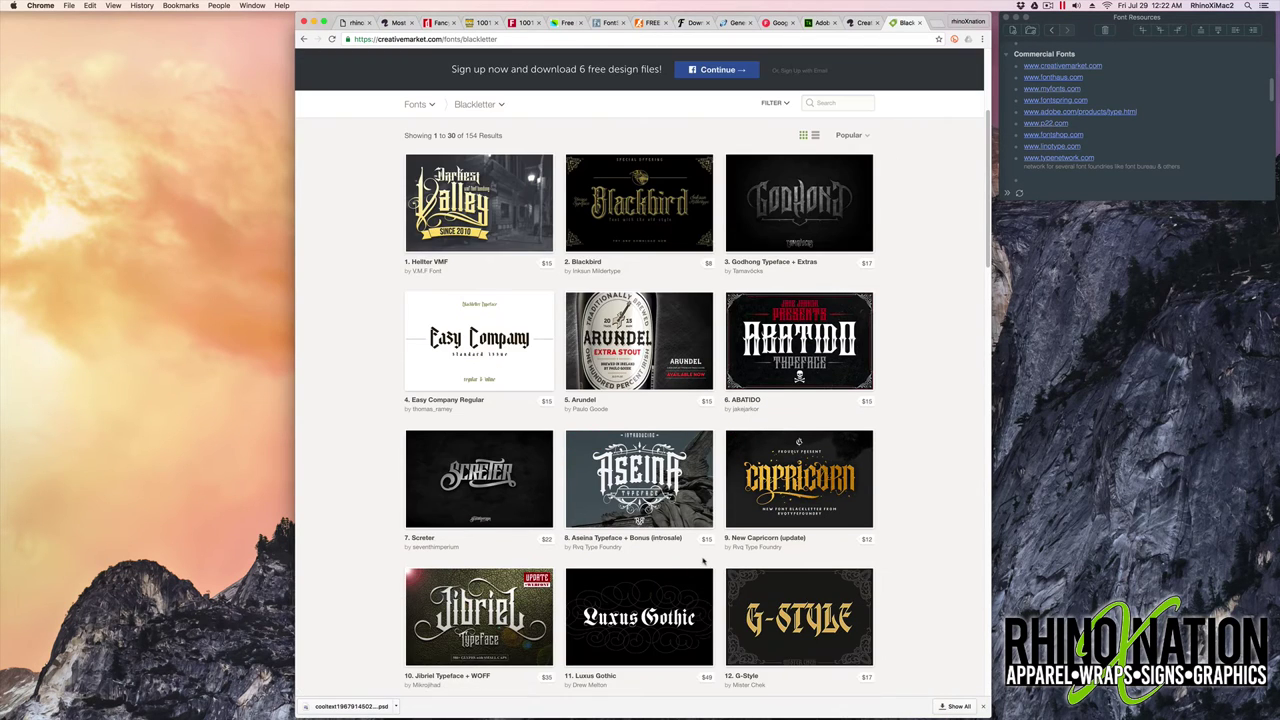
scroll(690, 562, down, 3)
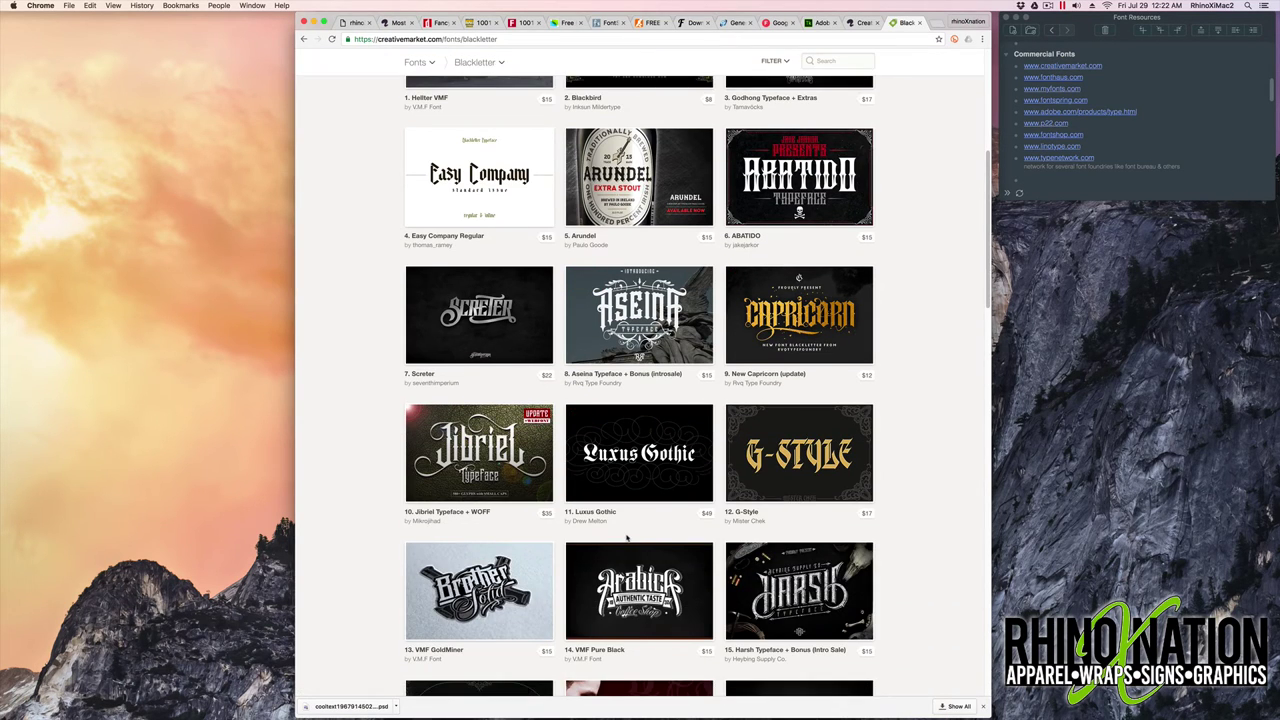
scroll(627, 538, down, 5)
scroll(627, 538, up, 15)
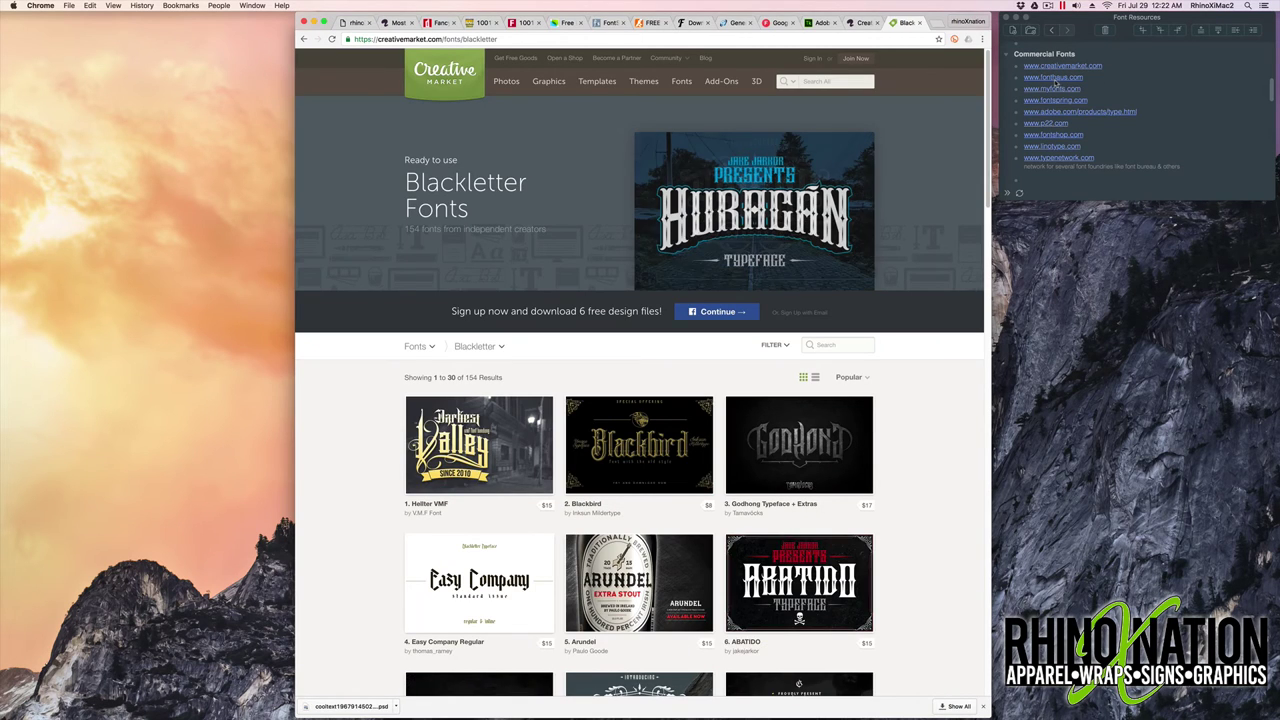
click(1054, 83)
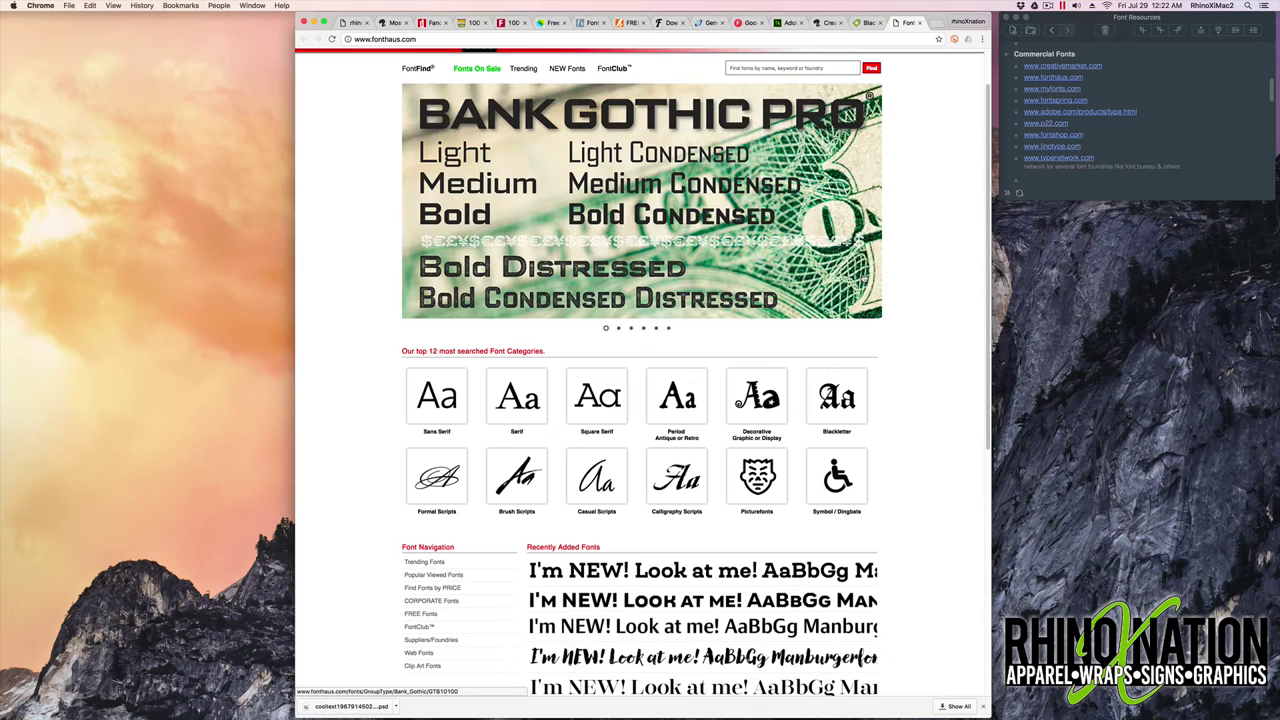
Open MyFonts in a new tab and view its Hot New Fonts listing.
scroll(475, 460, down, 1)
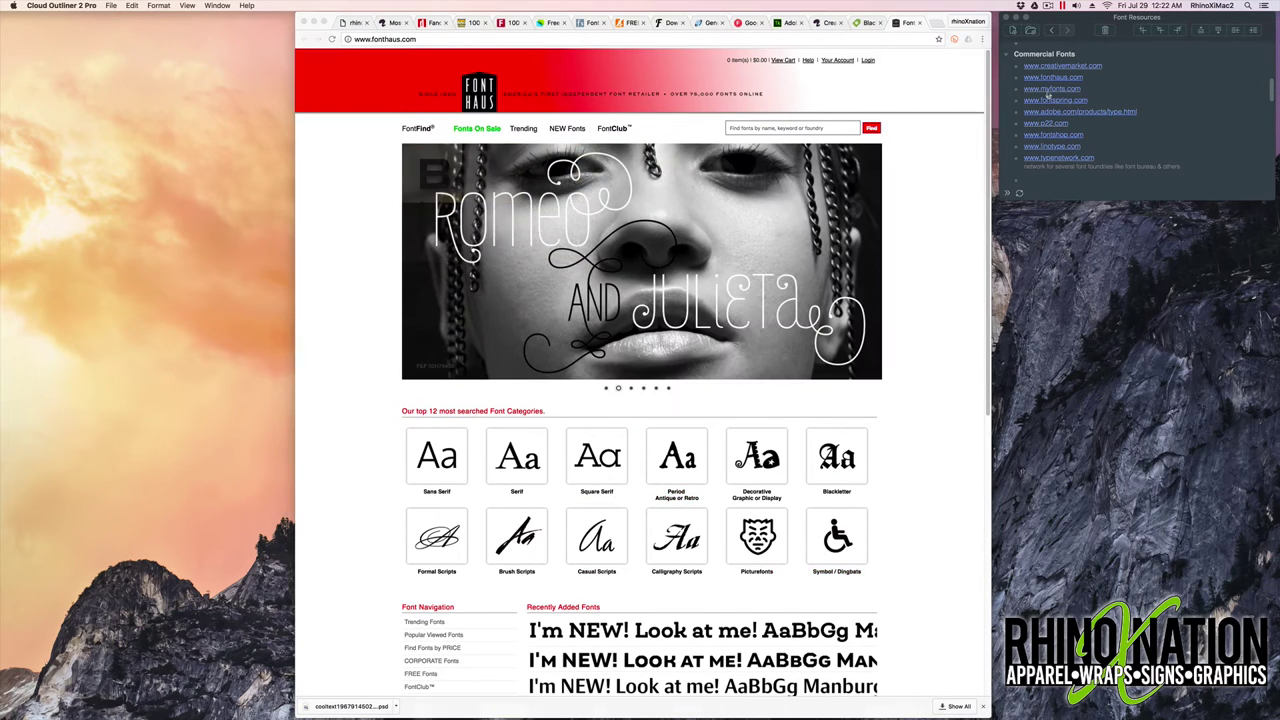
click(1046, 89)
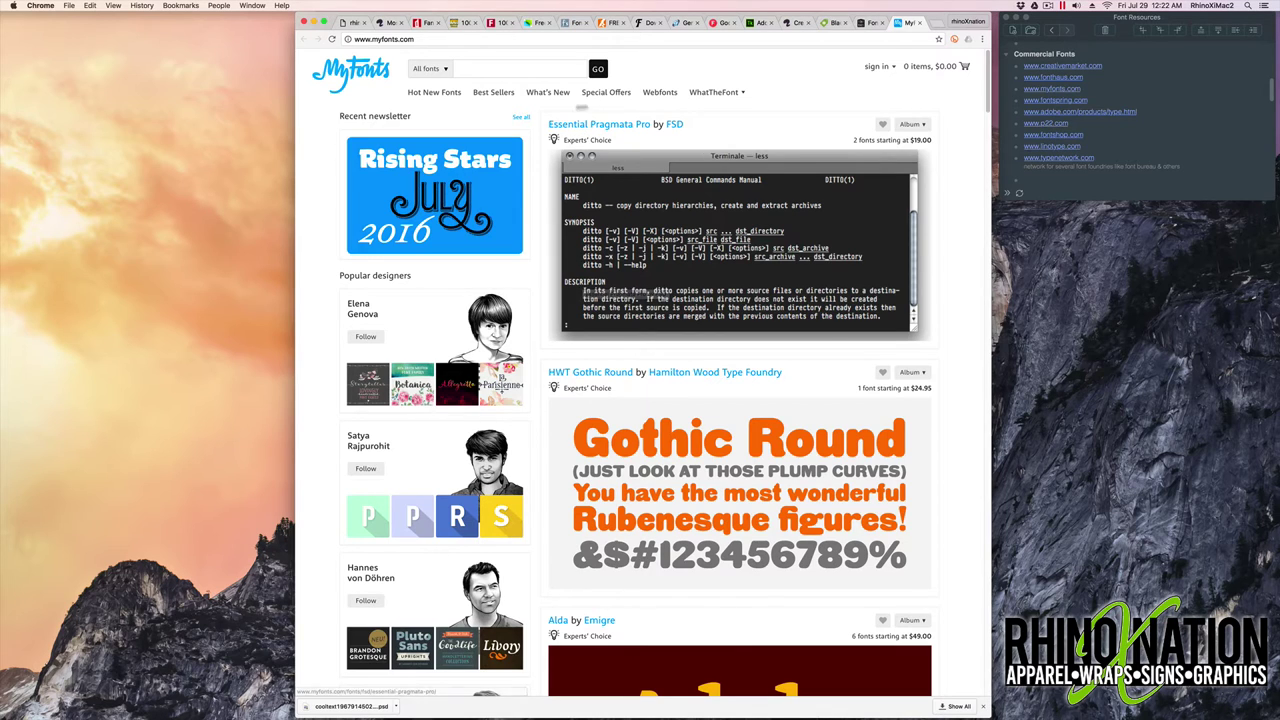
click(434, 92)
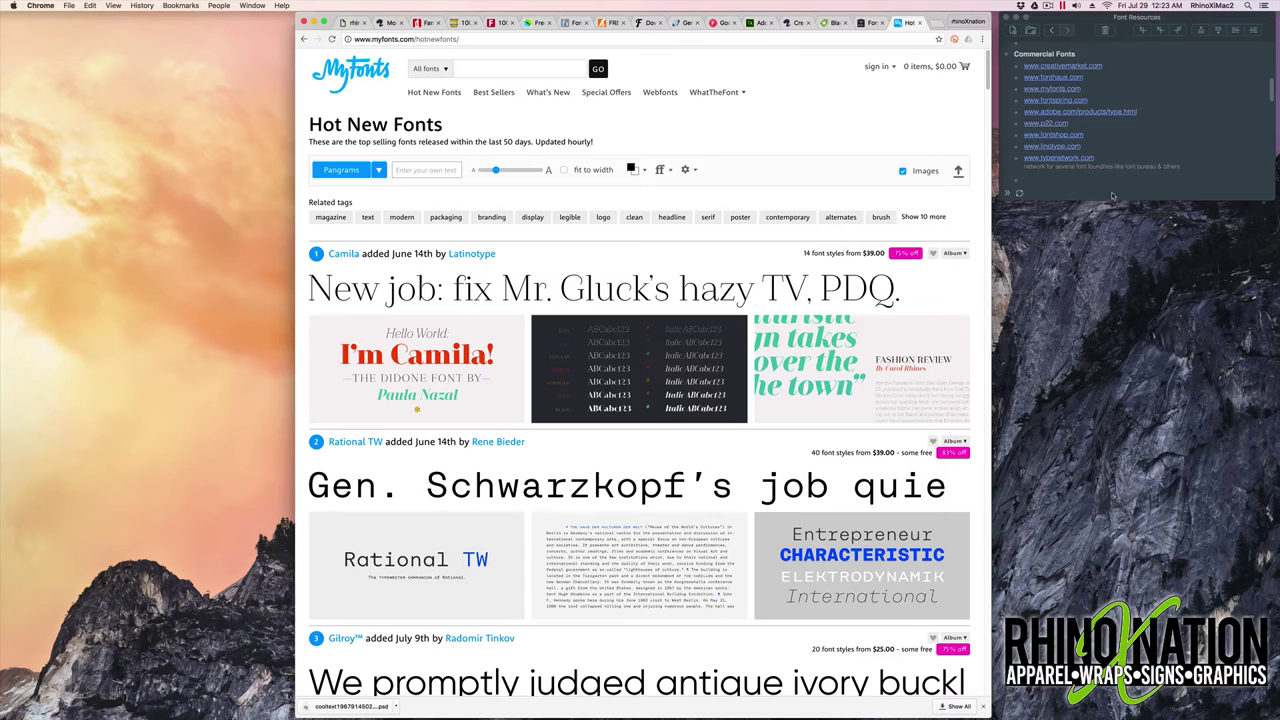
Visit Fontspring and Adobe Type's products page, then the P22 Type Foundry home page.
click(1053, 101)
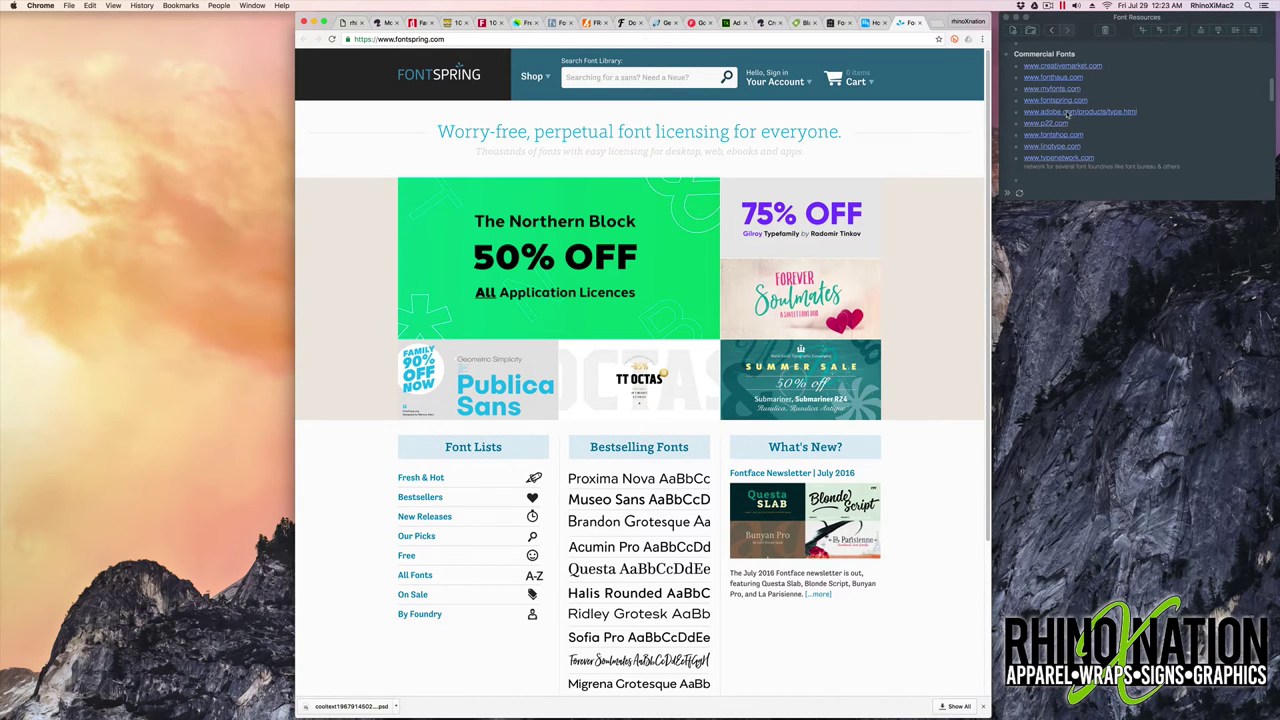
click(1067, 113)
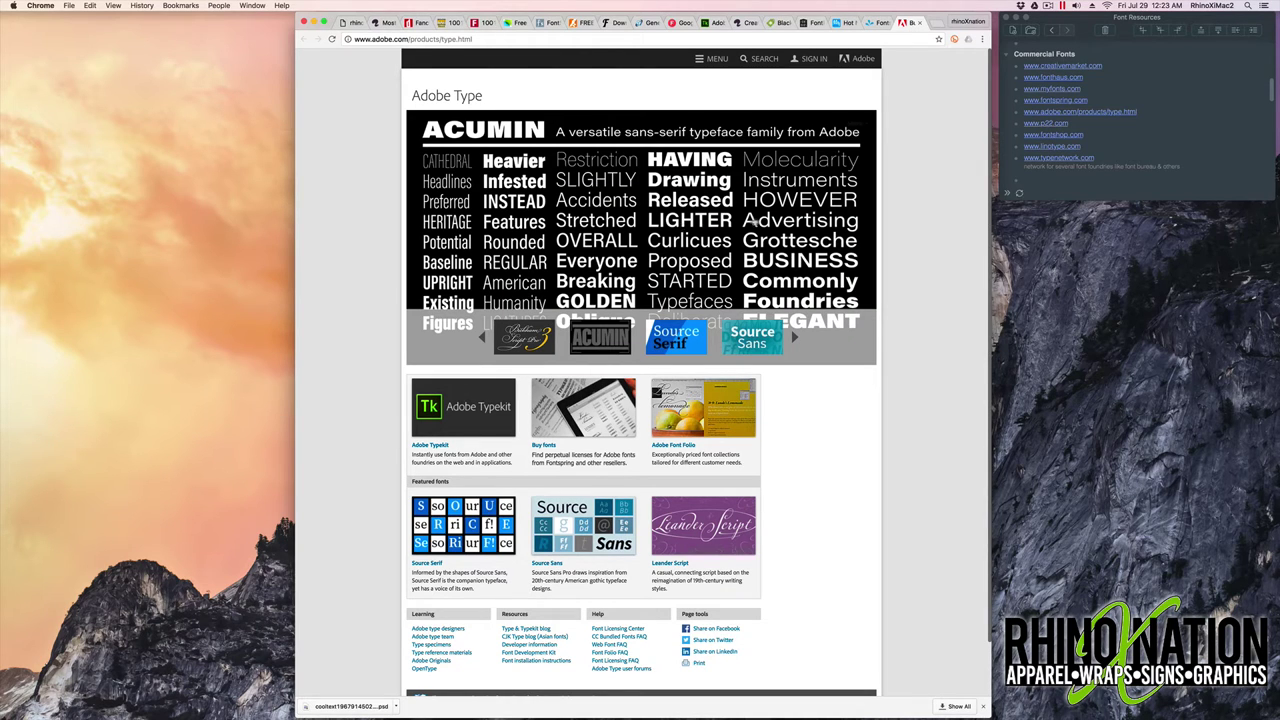
click(1063, 124)
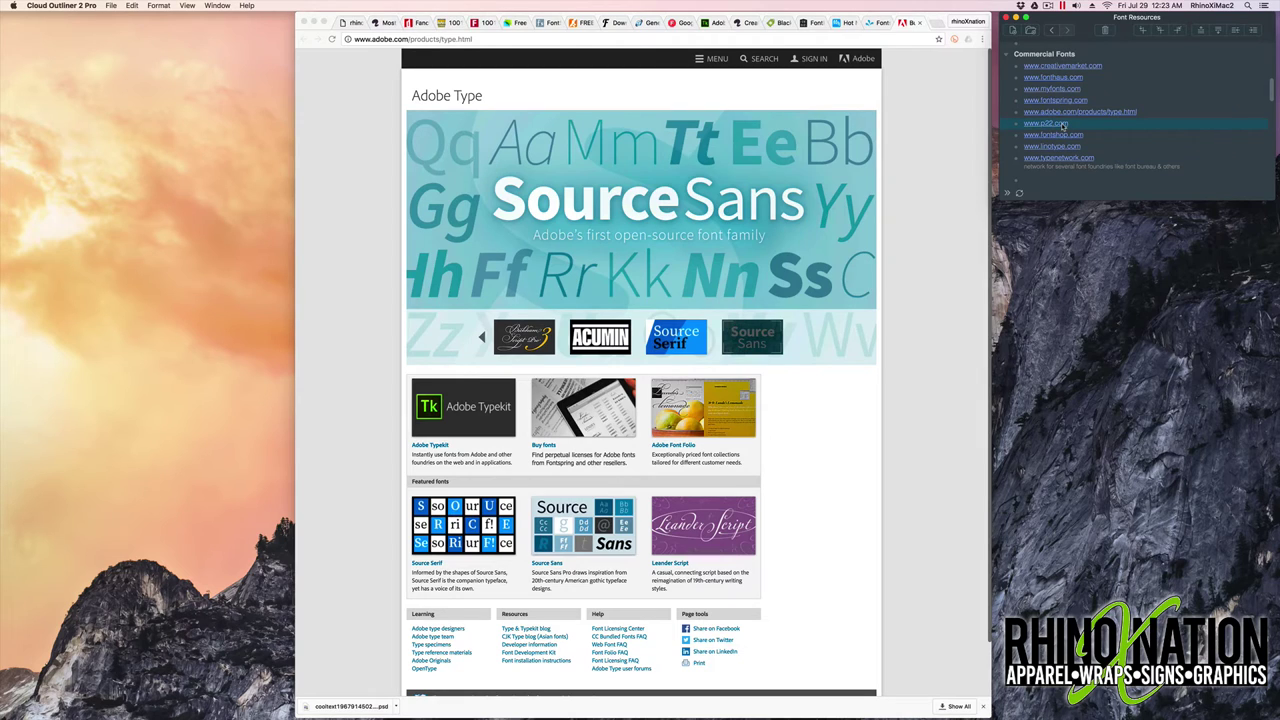
click(1063, 124)
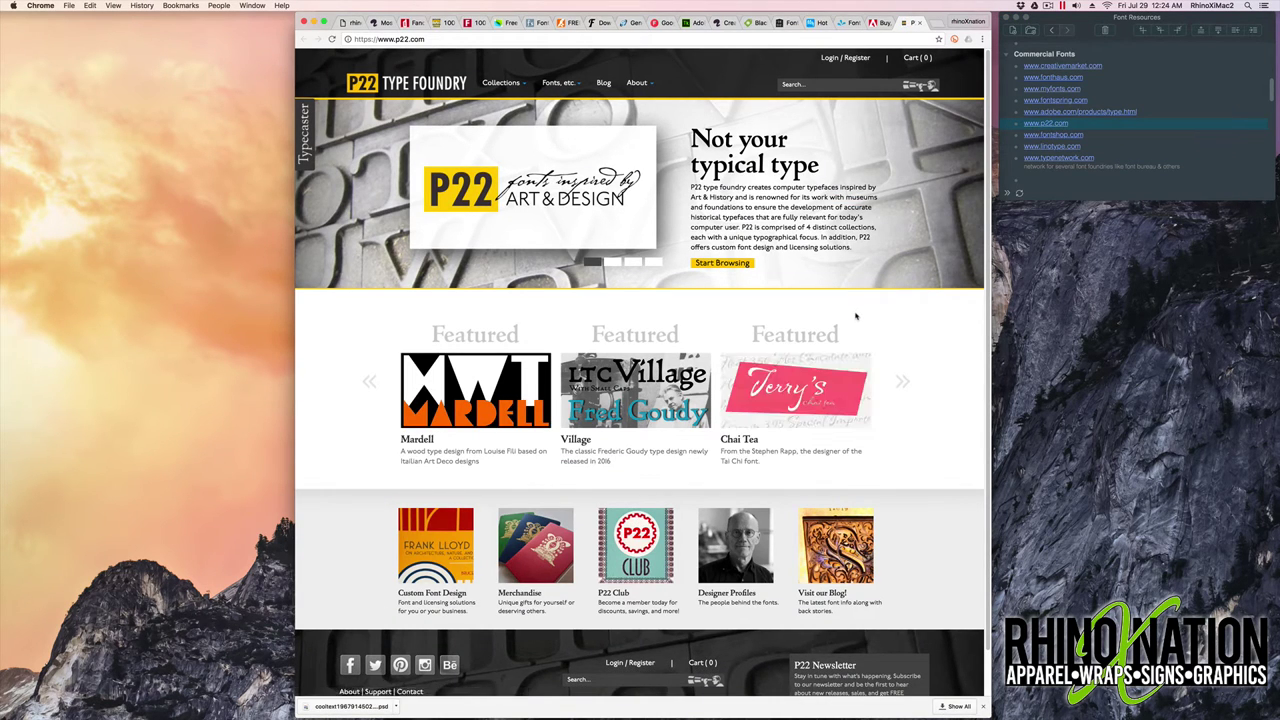
Browse P22's Calligraphic fonts and FontShop's New Fonts, then open linotype.com.
click(557, 85)
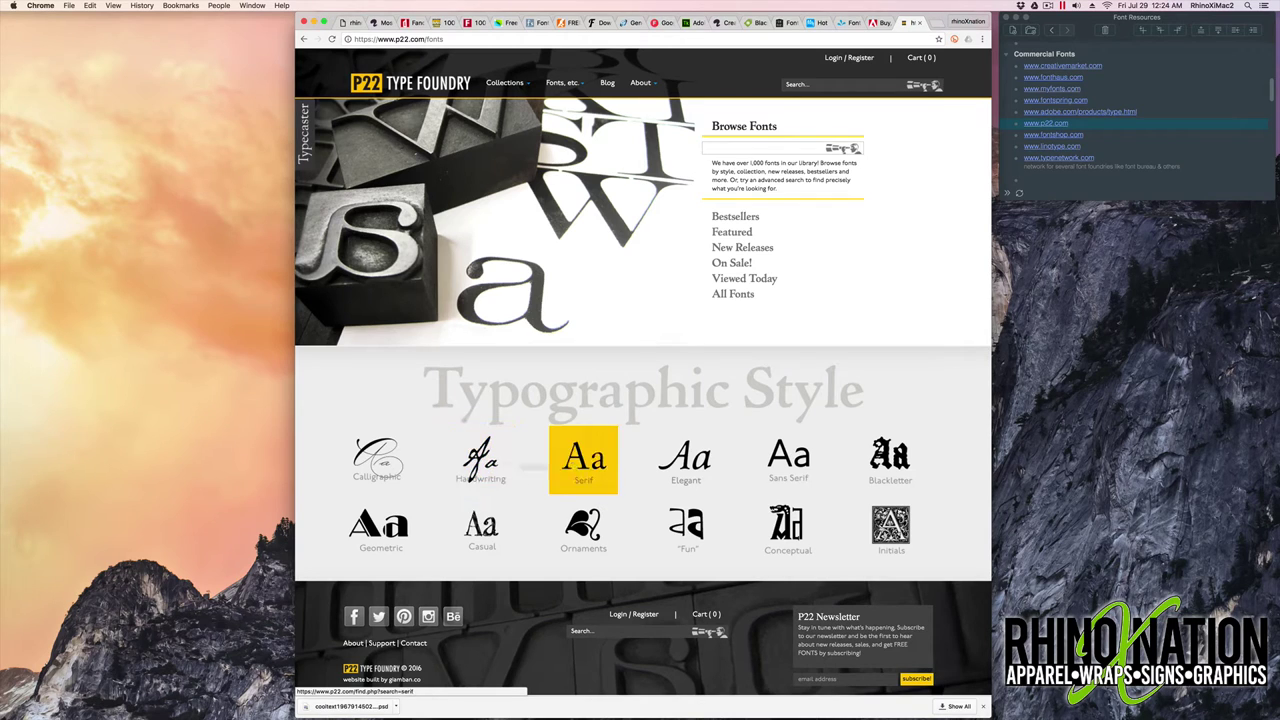
click(357, 456)
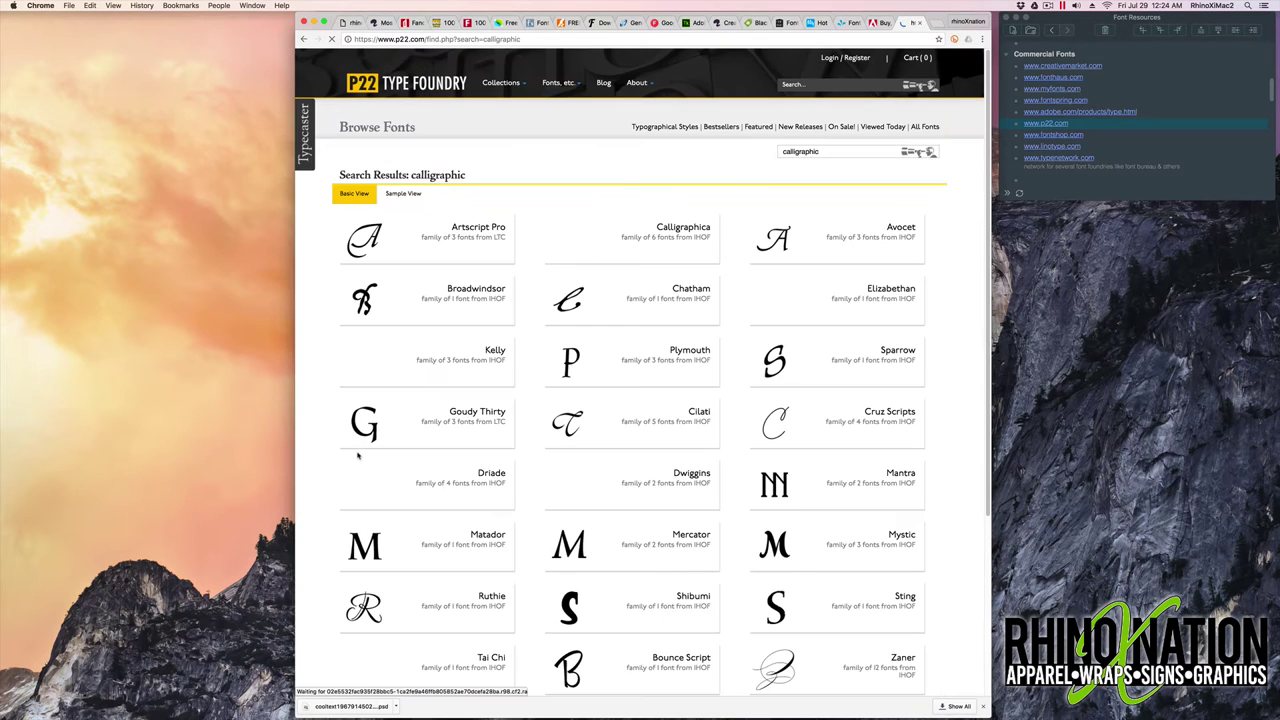
click(1055, 137)
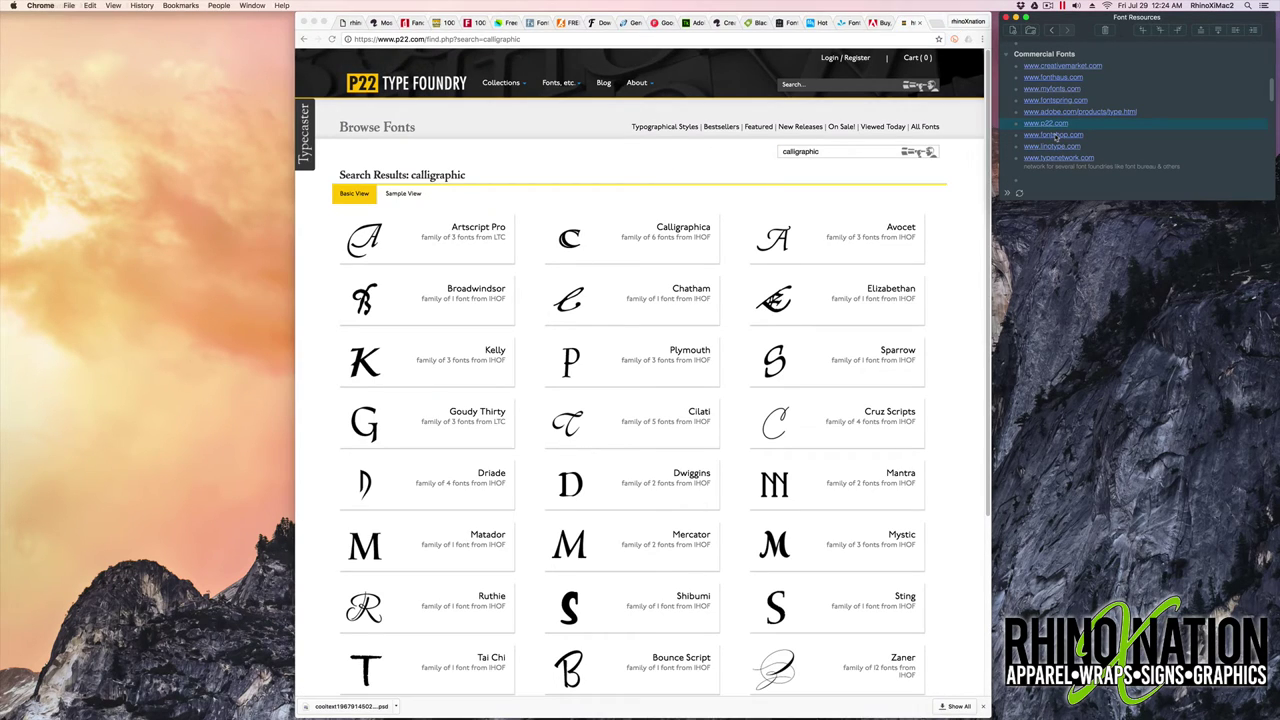
click(1055, 137)
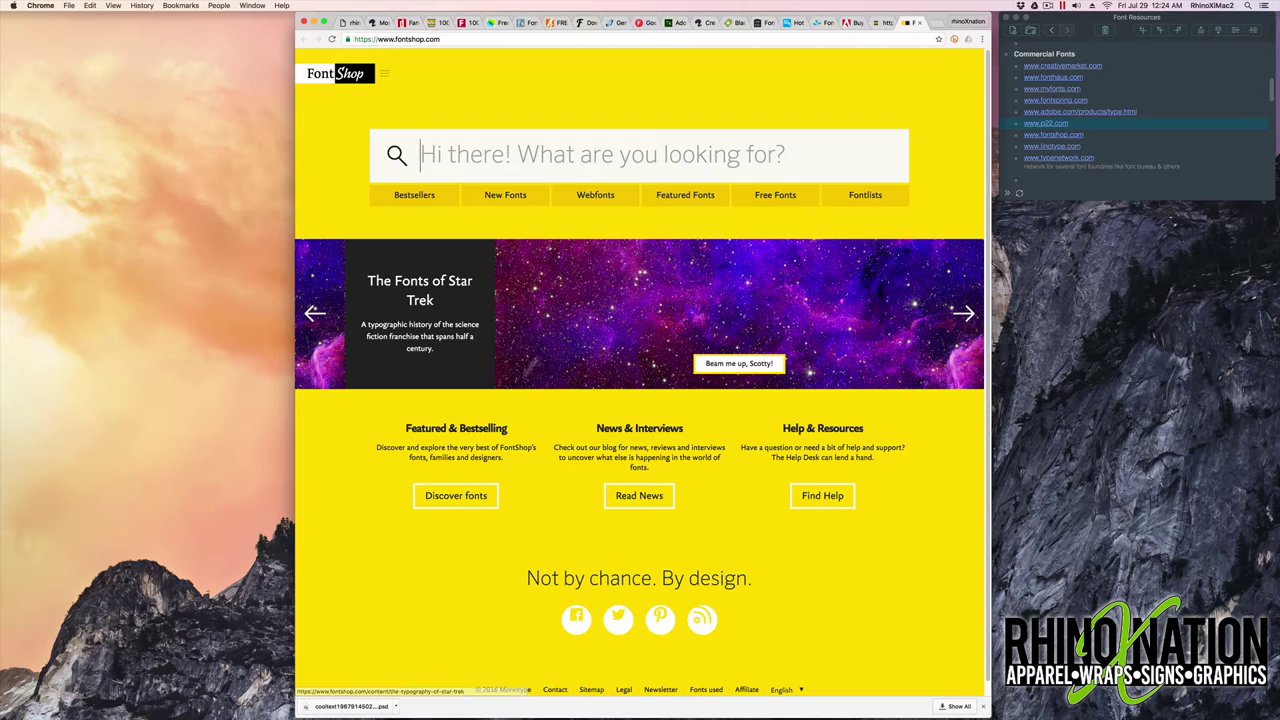
click(507, 198)
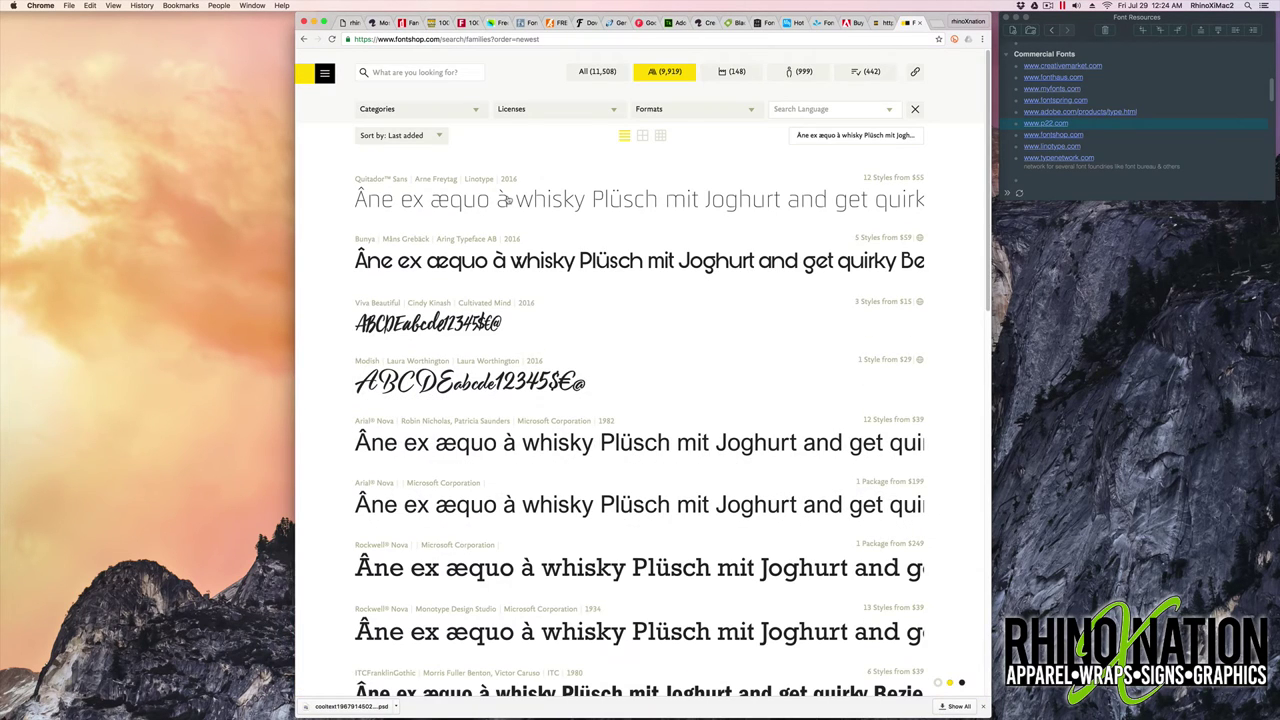
click(1085, 146)
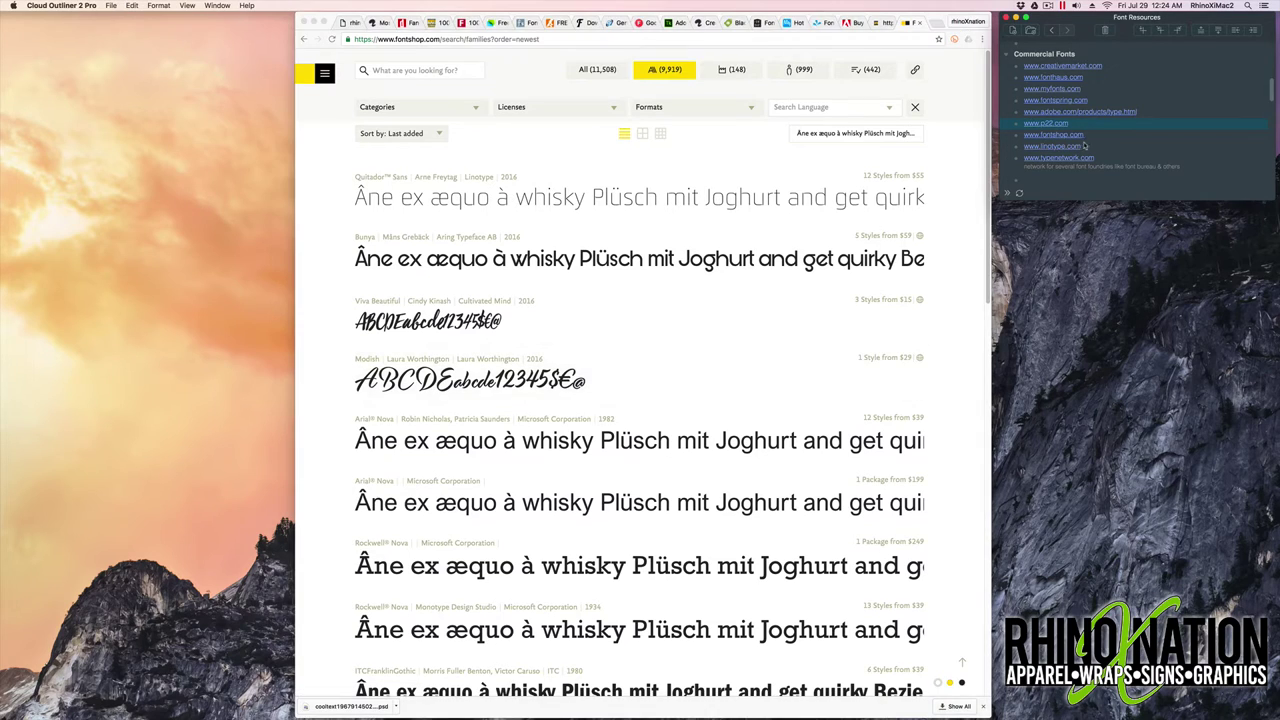
click(1060, 147)
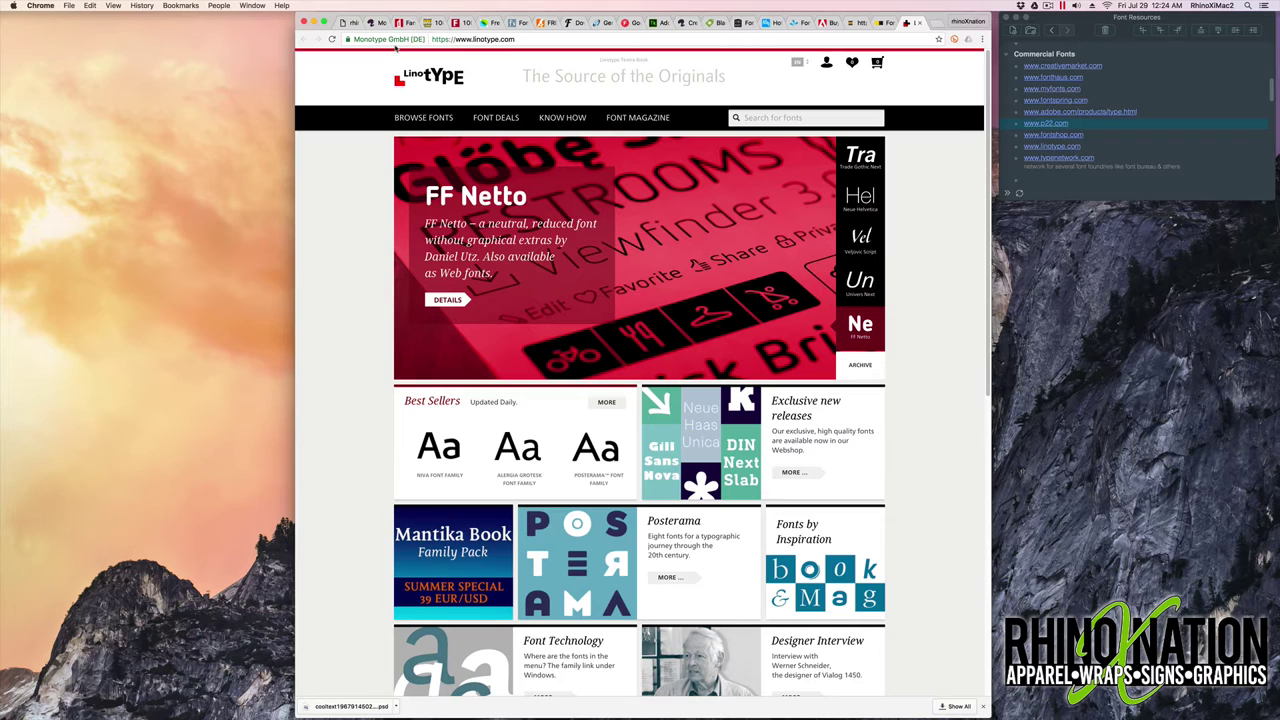
click(1056, 158)
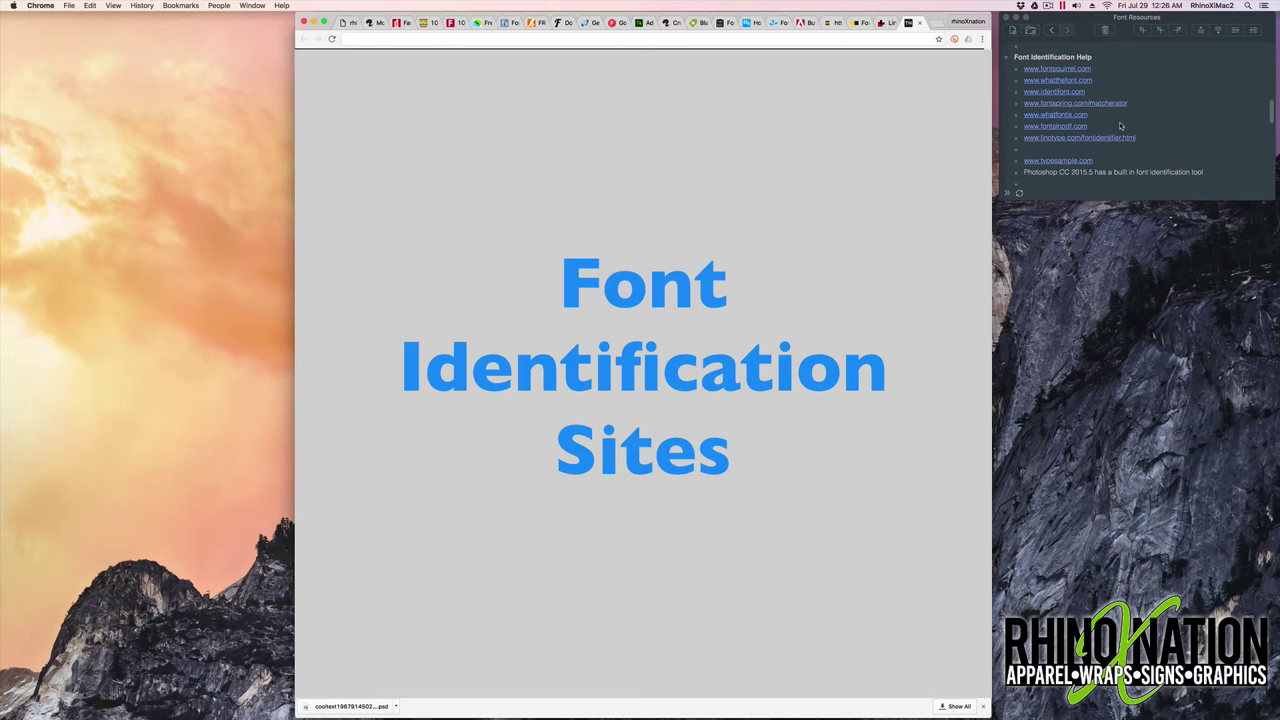
click(1155, 106)
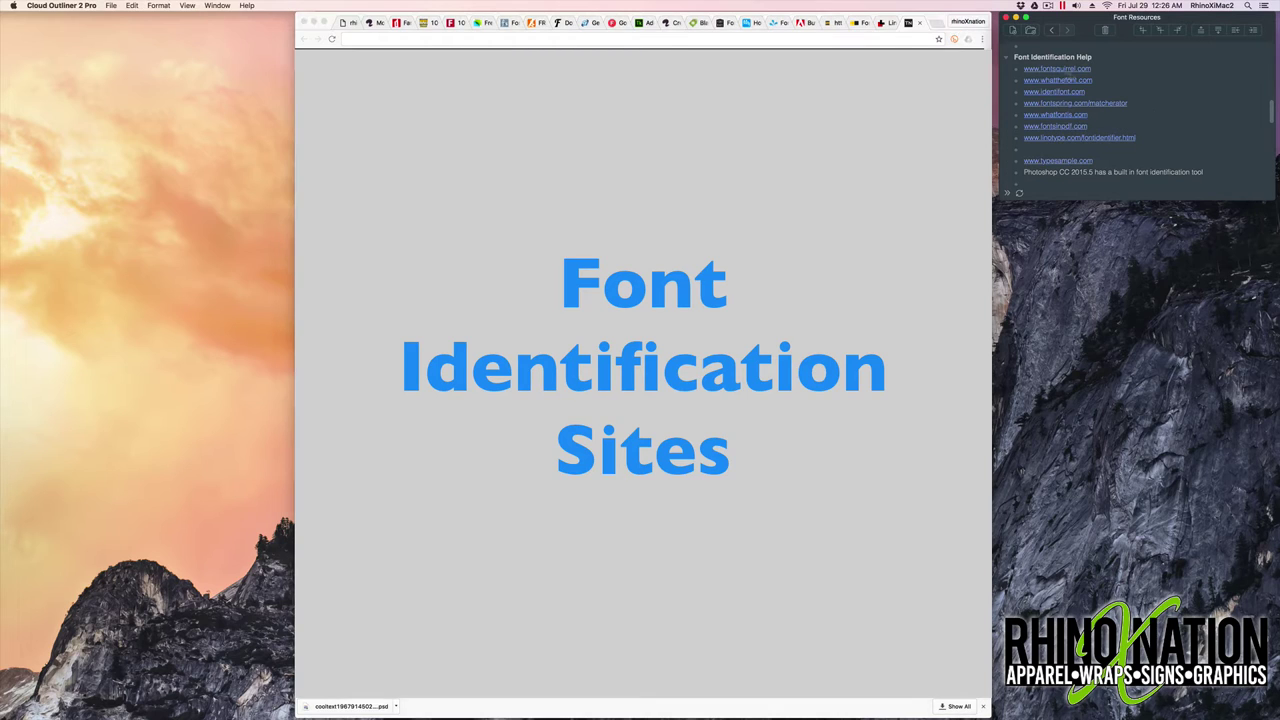
Drop text 1.png onto Font Squirrel's Font Identifier and crop the box tightly around the lettering.
click(1056, 69)
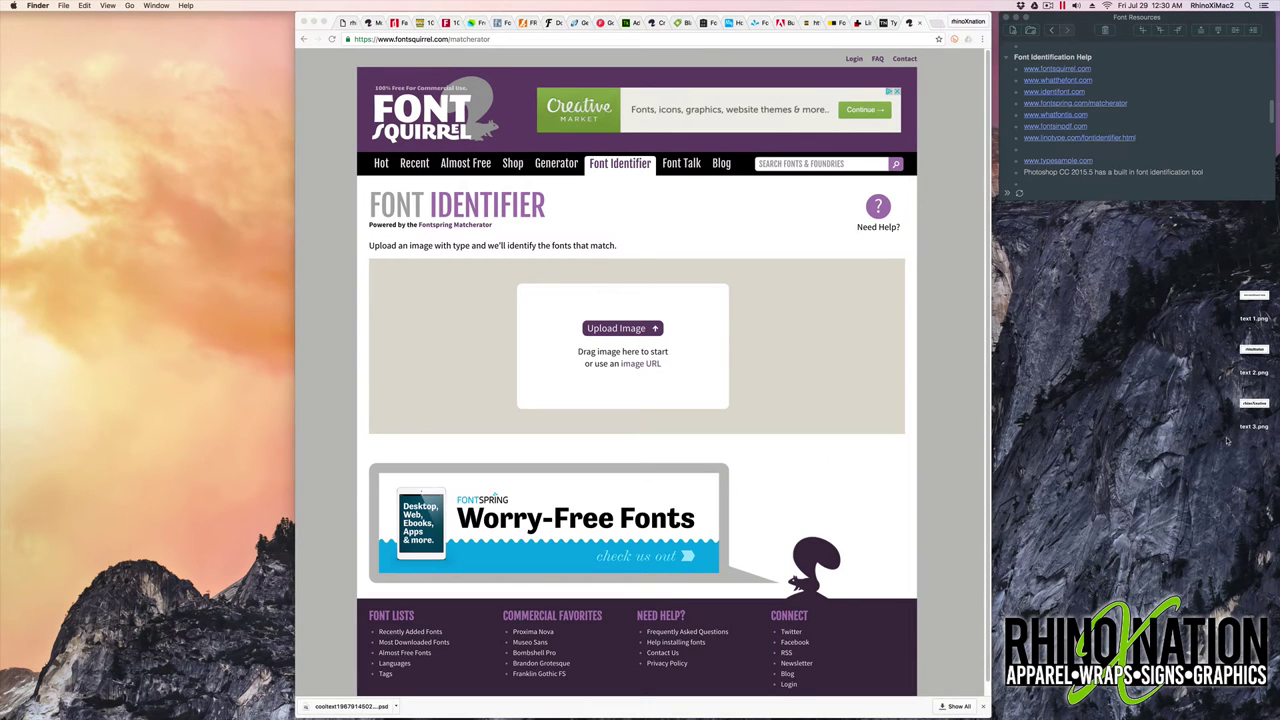
drag(1254, 297, 611, 334)
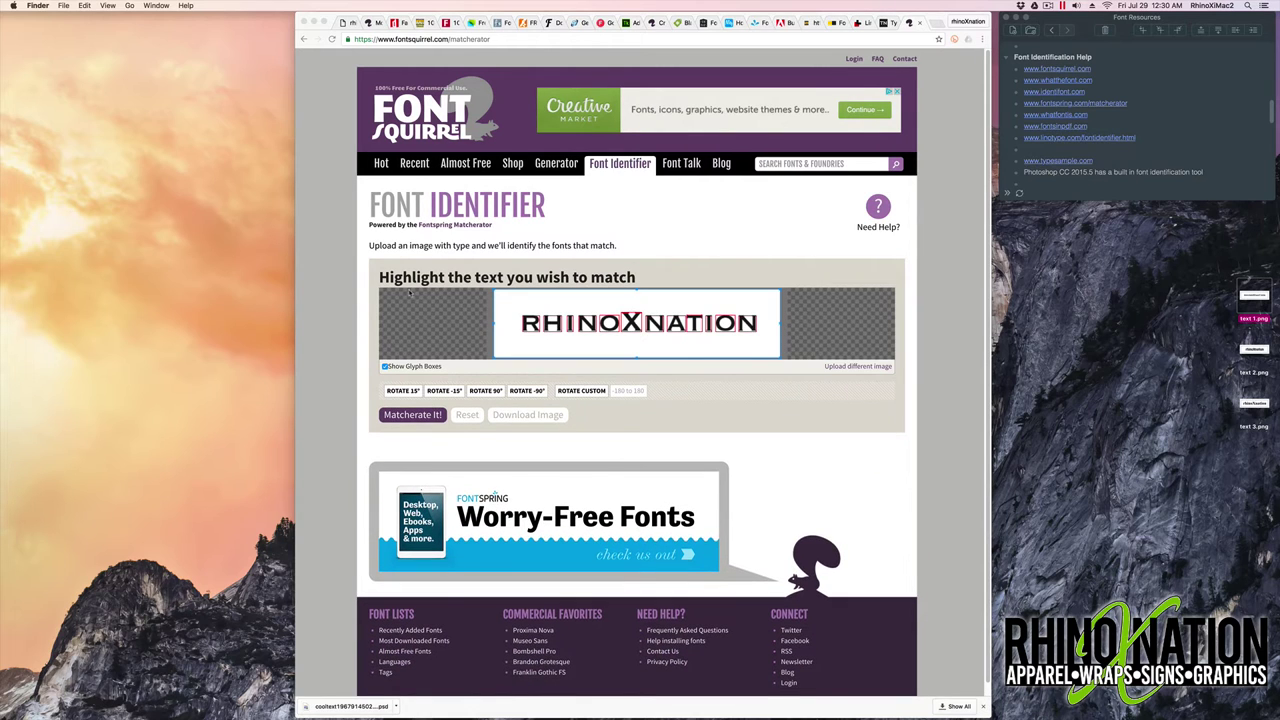
click(636, 293)
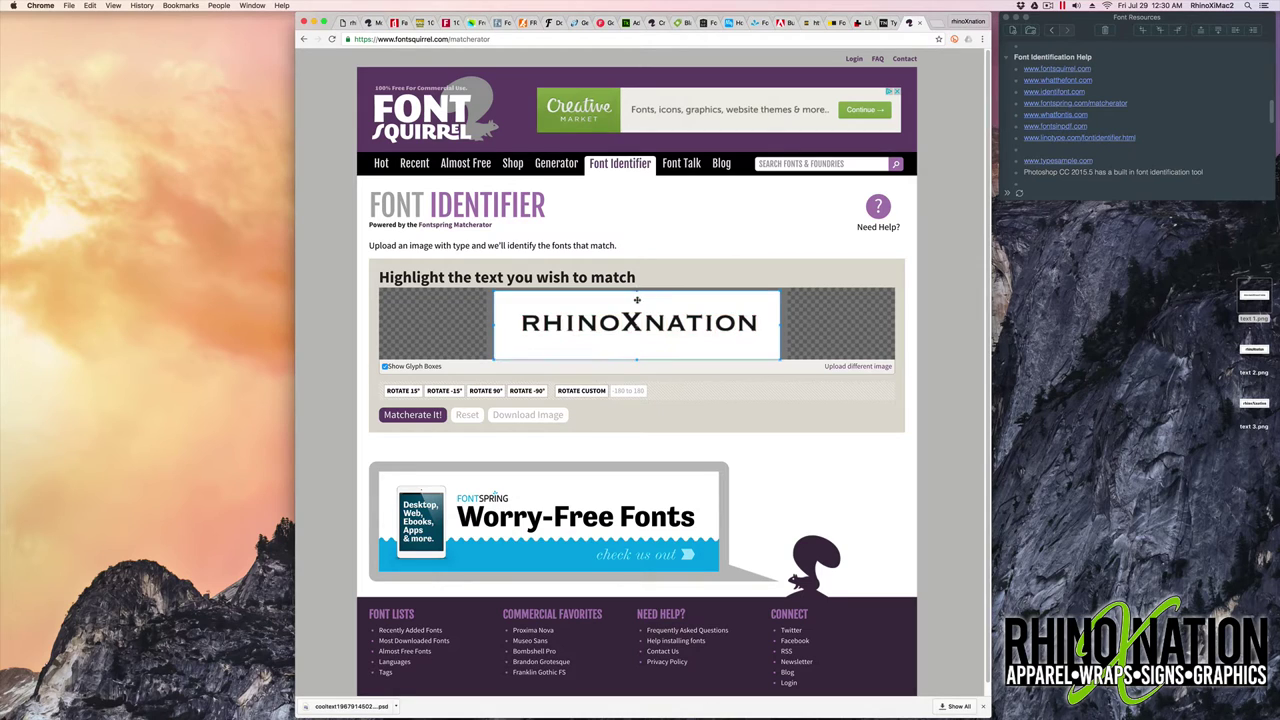
drag(636, 359, 635, 346)
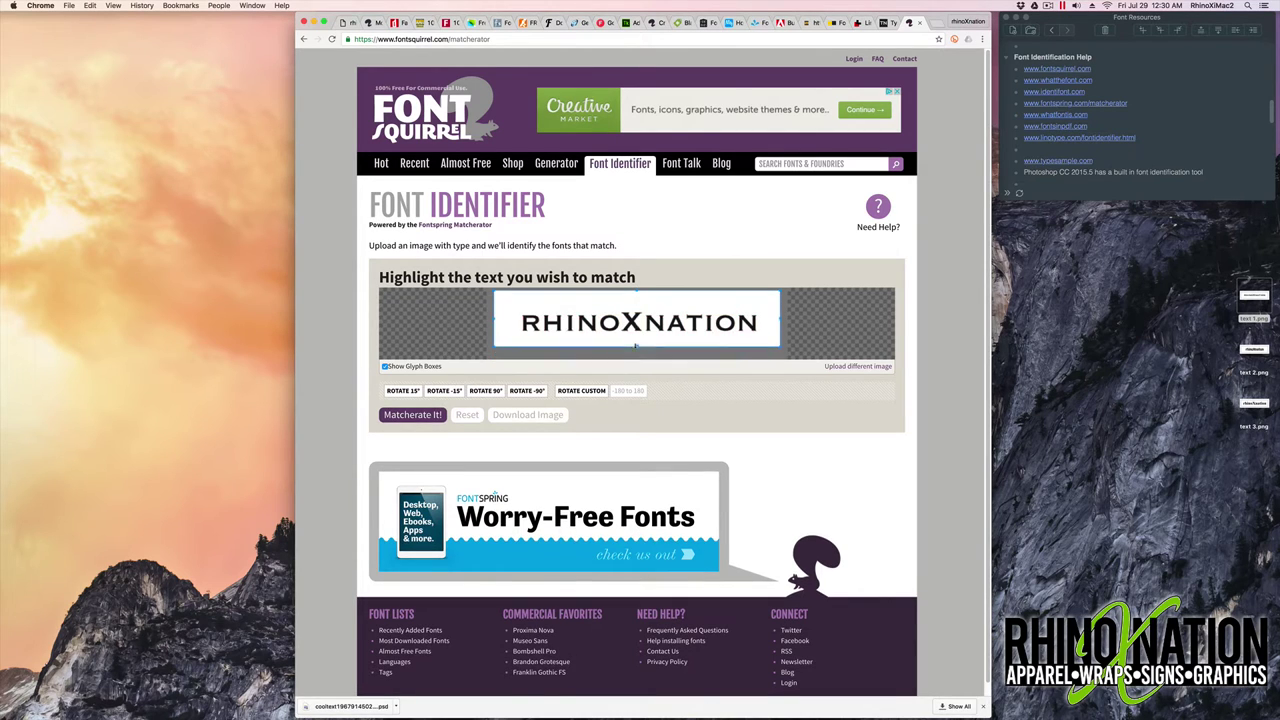
drag(636, 292, 638, 339)
drag(493, 322, 517, 322)
drag(780, 322, 762, 322)
Run Matcherate It! and review matches such as FM Bolyar and Copperplate FS Bold.
click(412, 414)
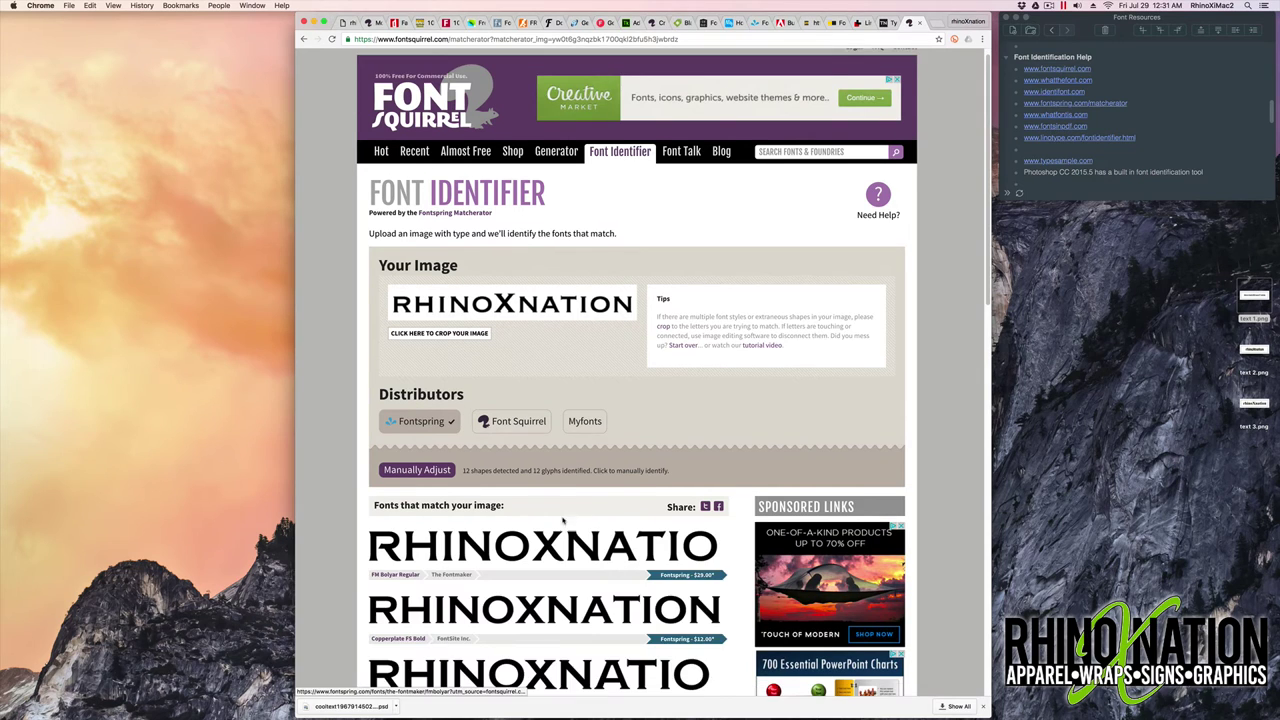
scroll(440, 430, down, 3)
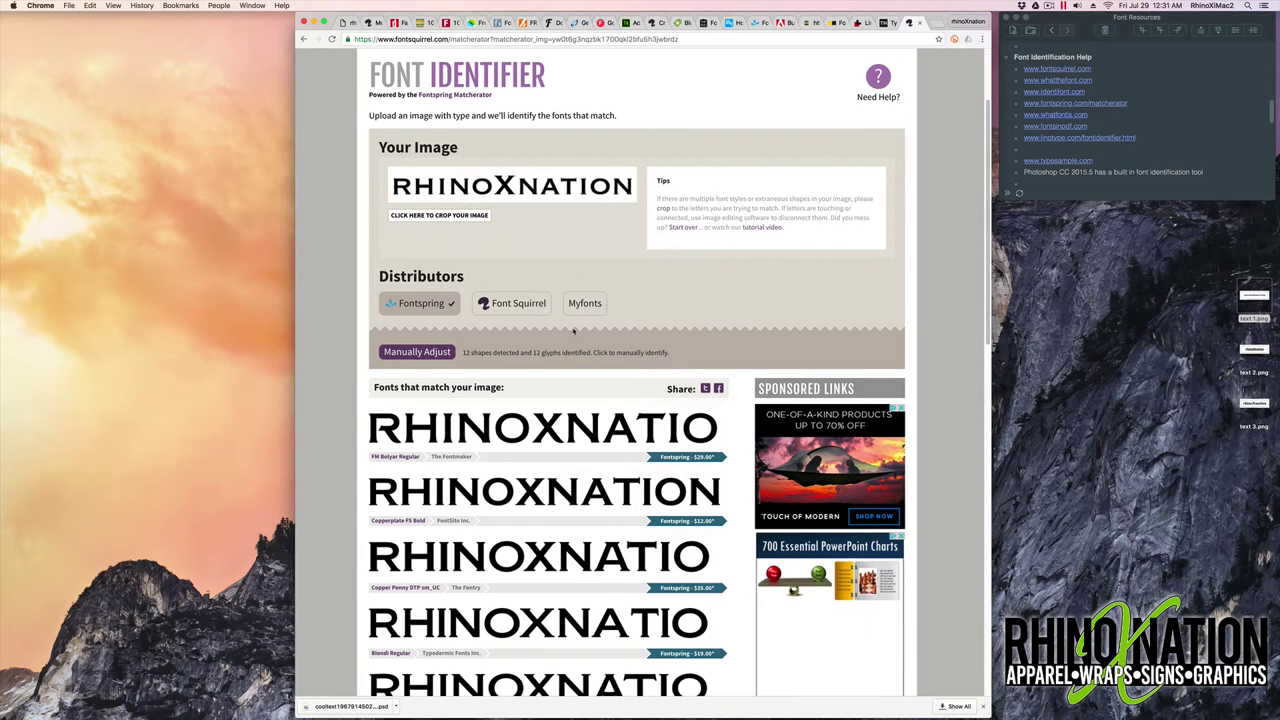
scroll(568, 320, down, 4)
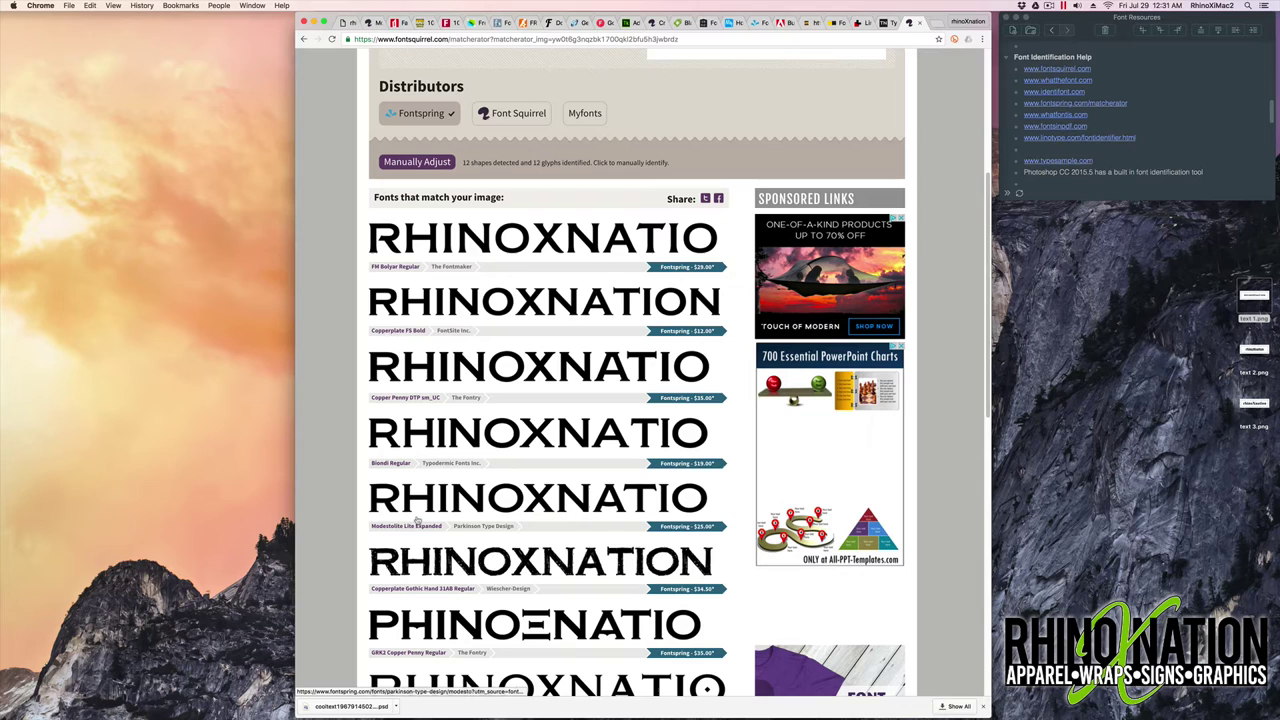
scroll(418, 520, down, 3)
scroll(440, 525, down, 6)
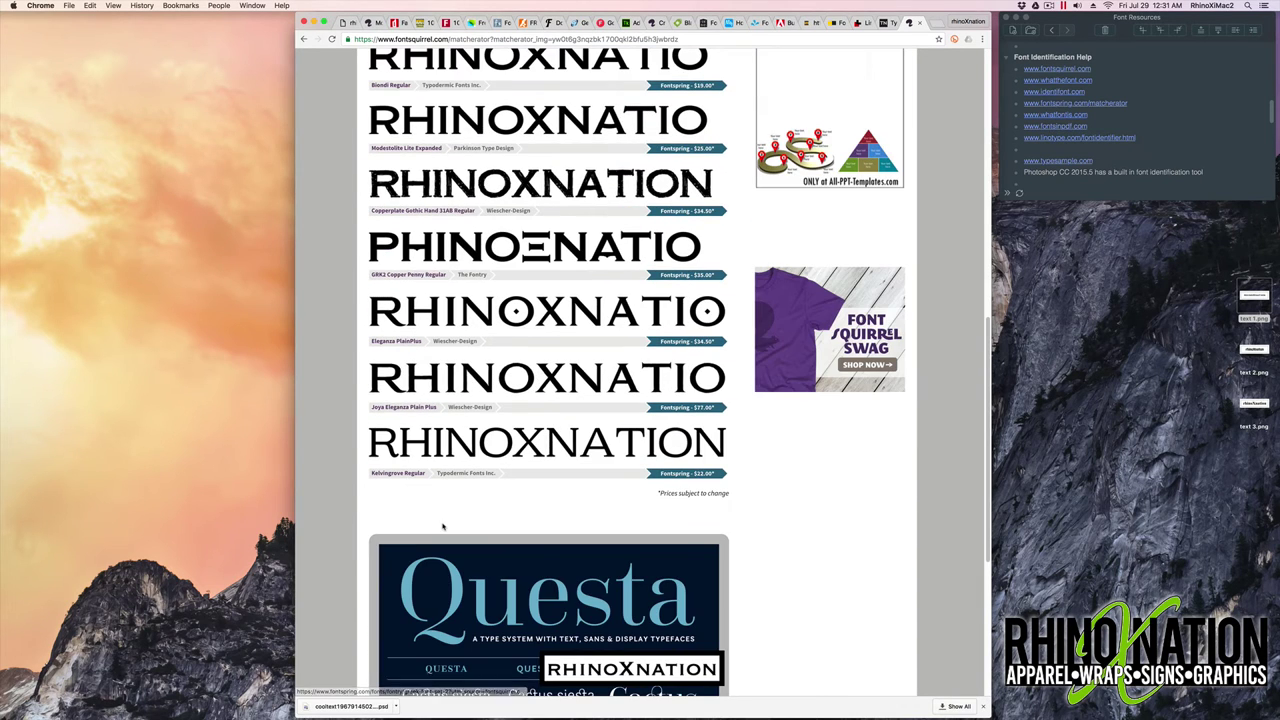
scroll(497, 503, up, 15)
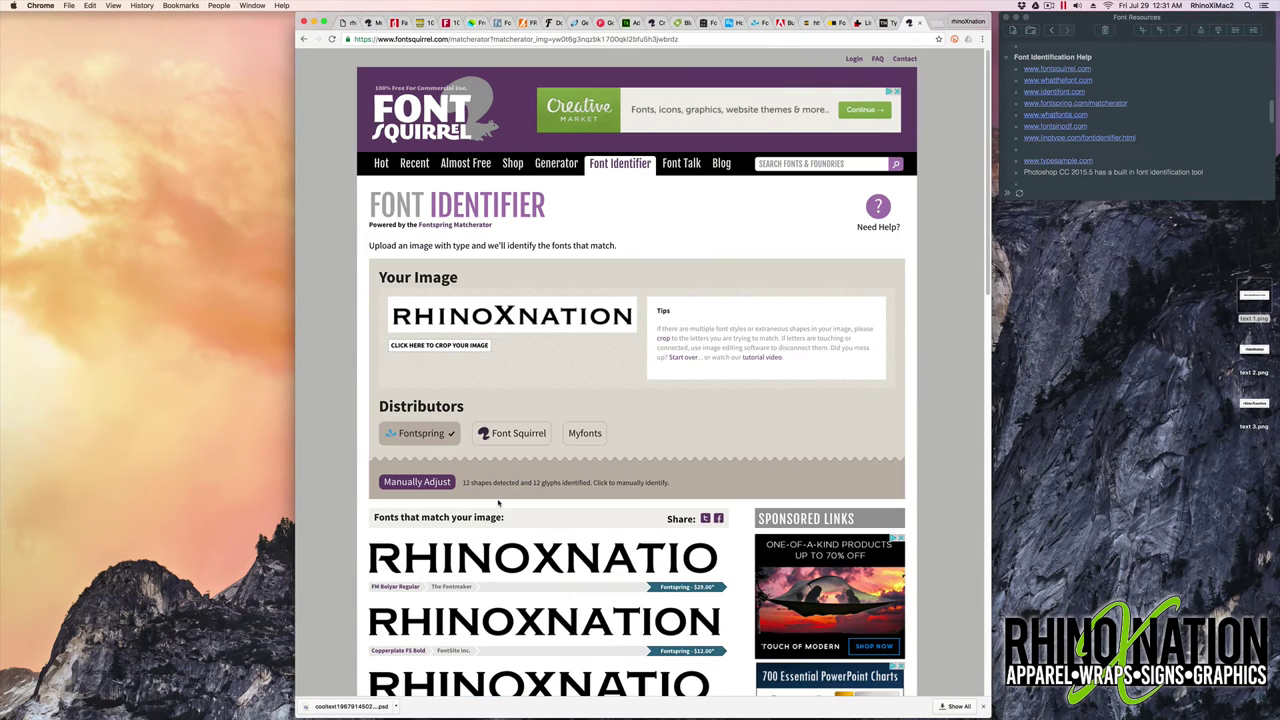
click(1158, 105)
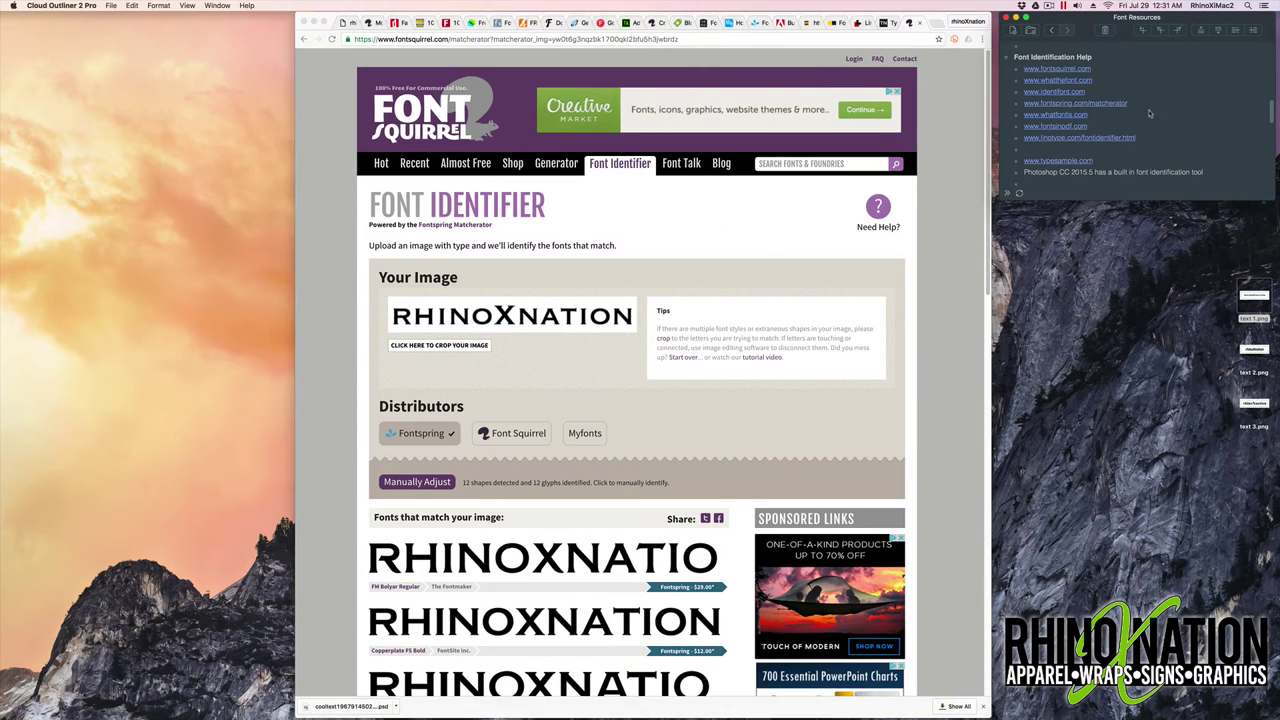
Upload the text 4.jpg sample image to WhatTheFont.
click(1053, 80)
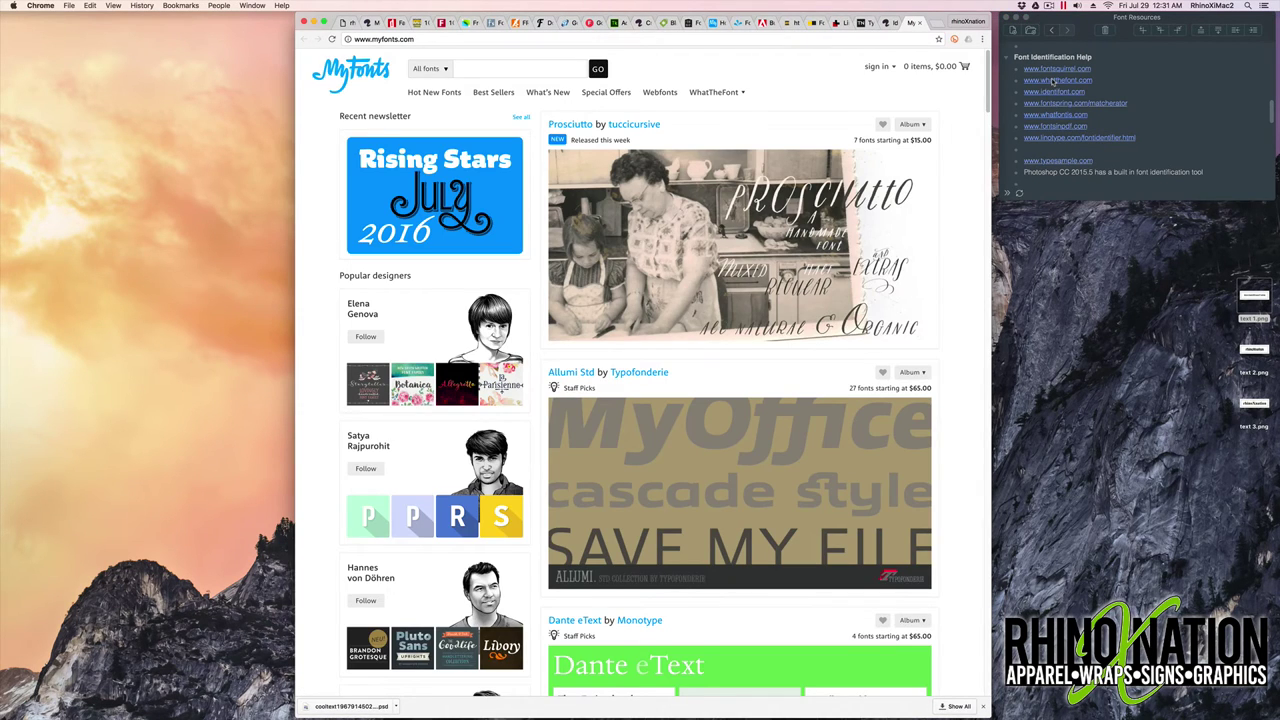
click(726, 110)
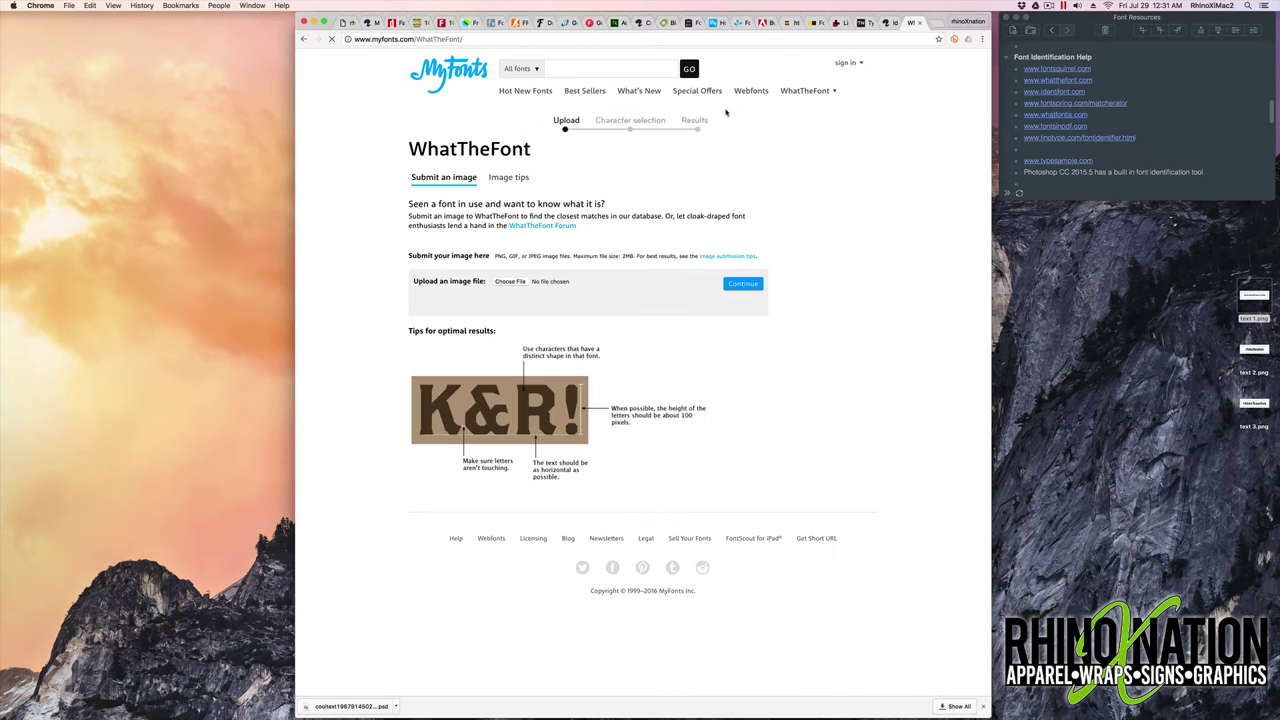
click(522, 283)
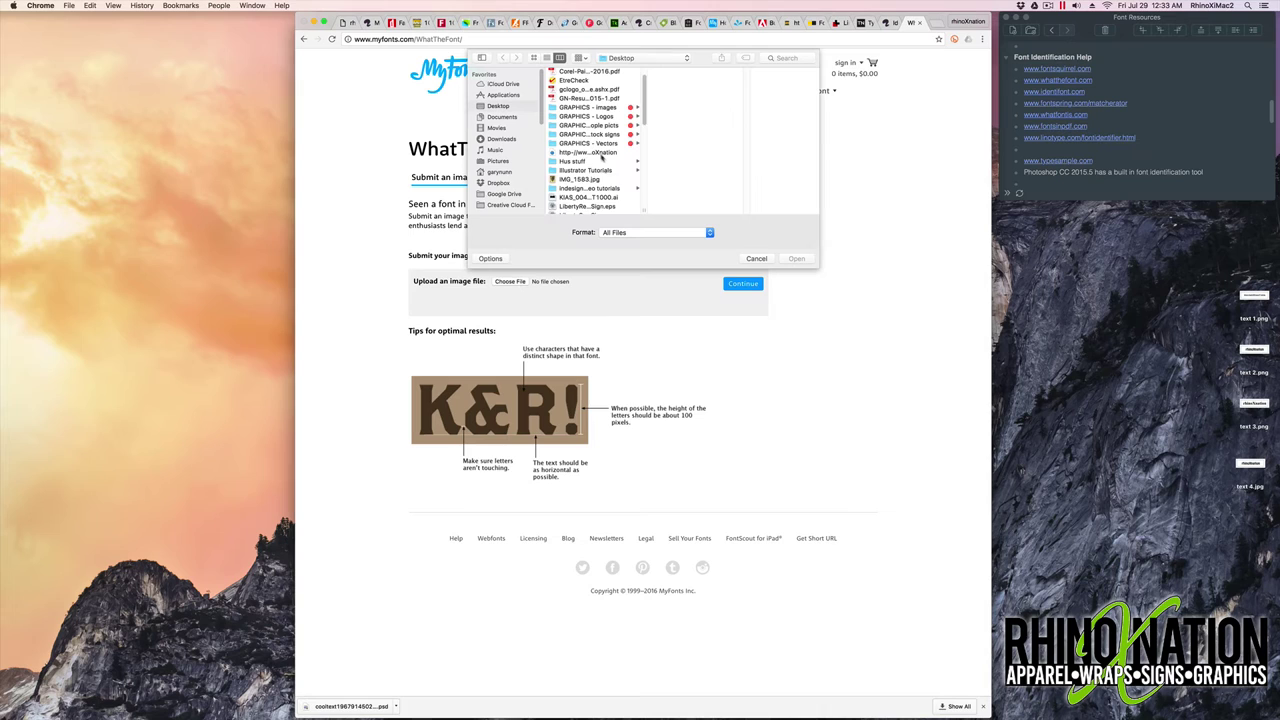
scroll(601, 156, down, 5)
click(597, 160)
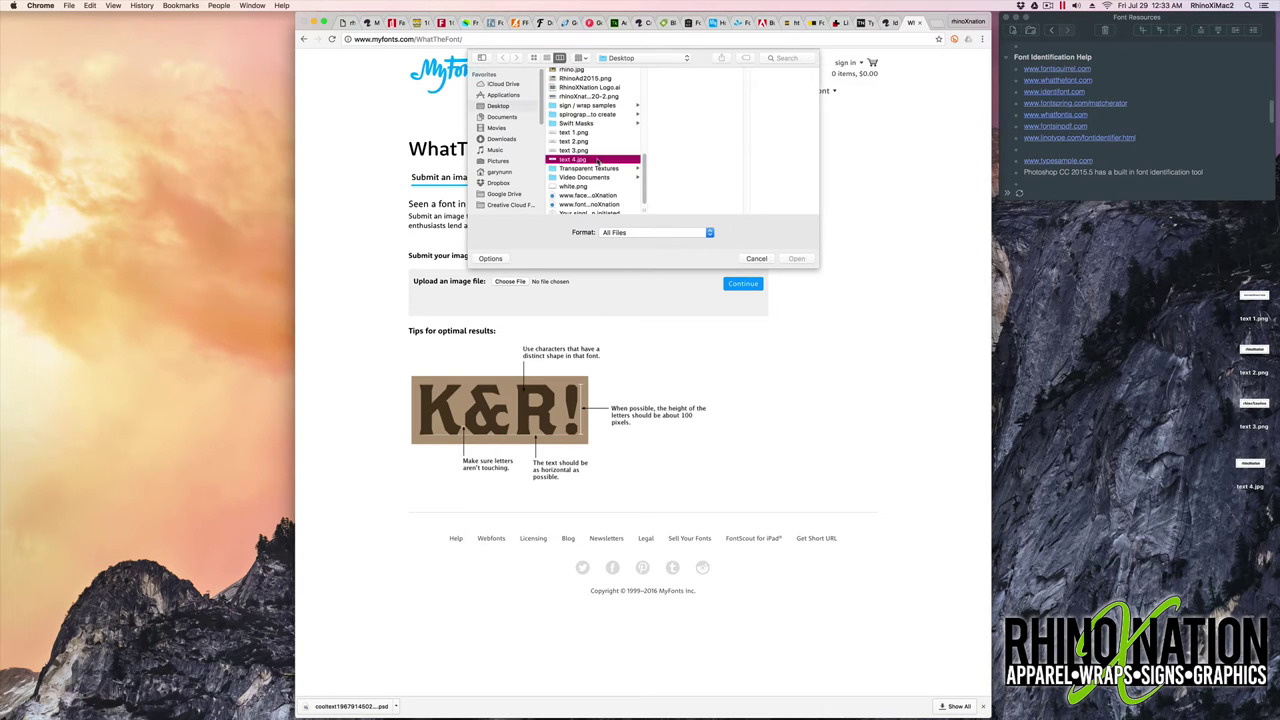
click(794, 258)
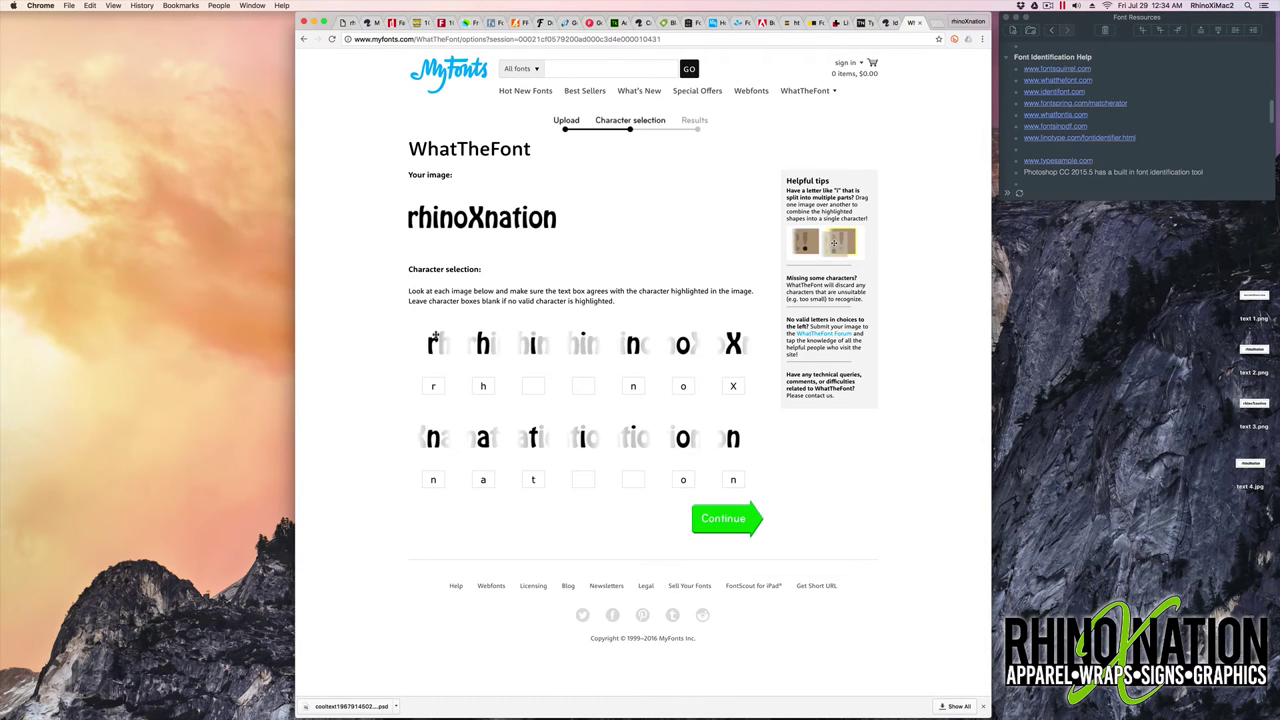
Fill both empty character boxes with 'i' and continue to the Hobo font matches.
text(i)
key(Tab)
key(Tab)
key(Tab)
key(Tab)
key(Tab)
key(Tab)
key(Tab)
key(Tab)
text(i)
click(730, 524)
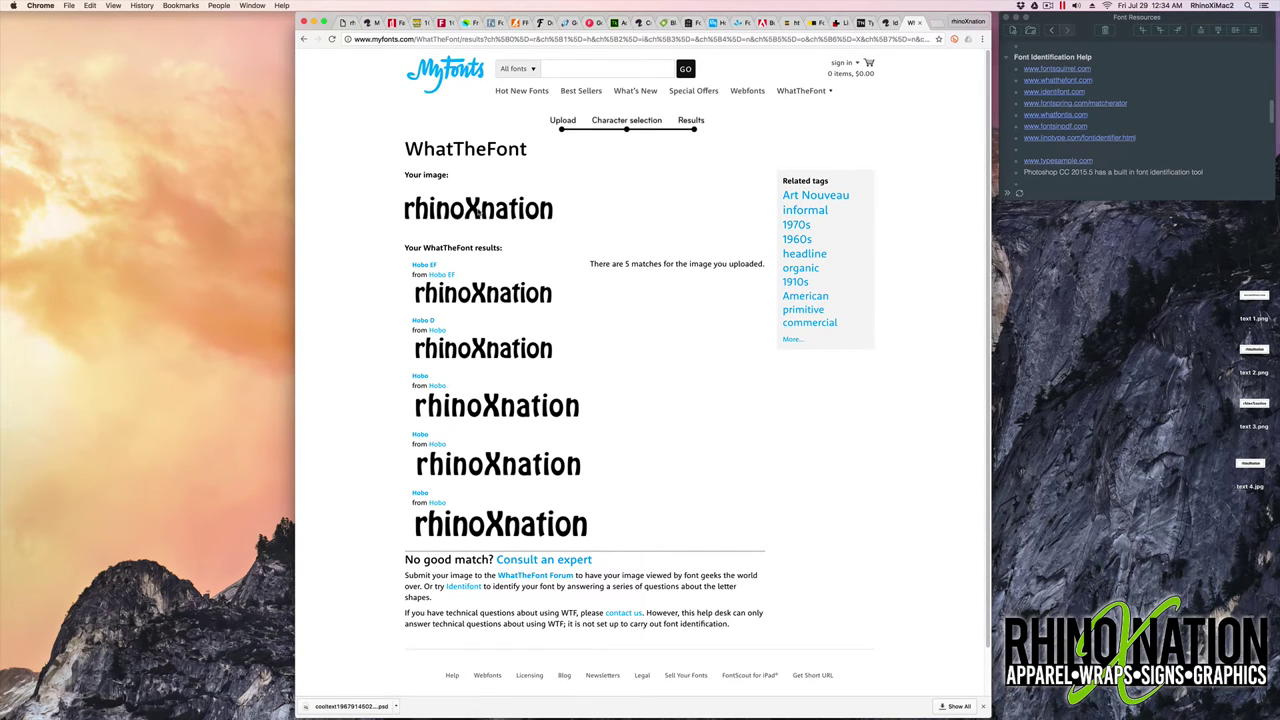
Open identifont.com, fontspring.com/matcherator and whatfontis.com in new Chrome tabs.
click(1098, 111)
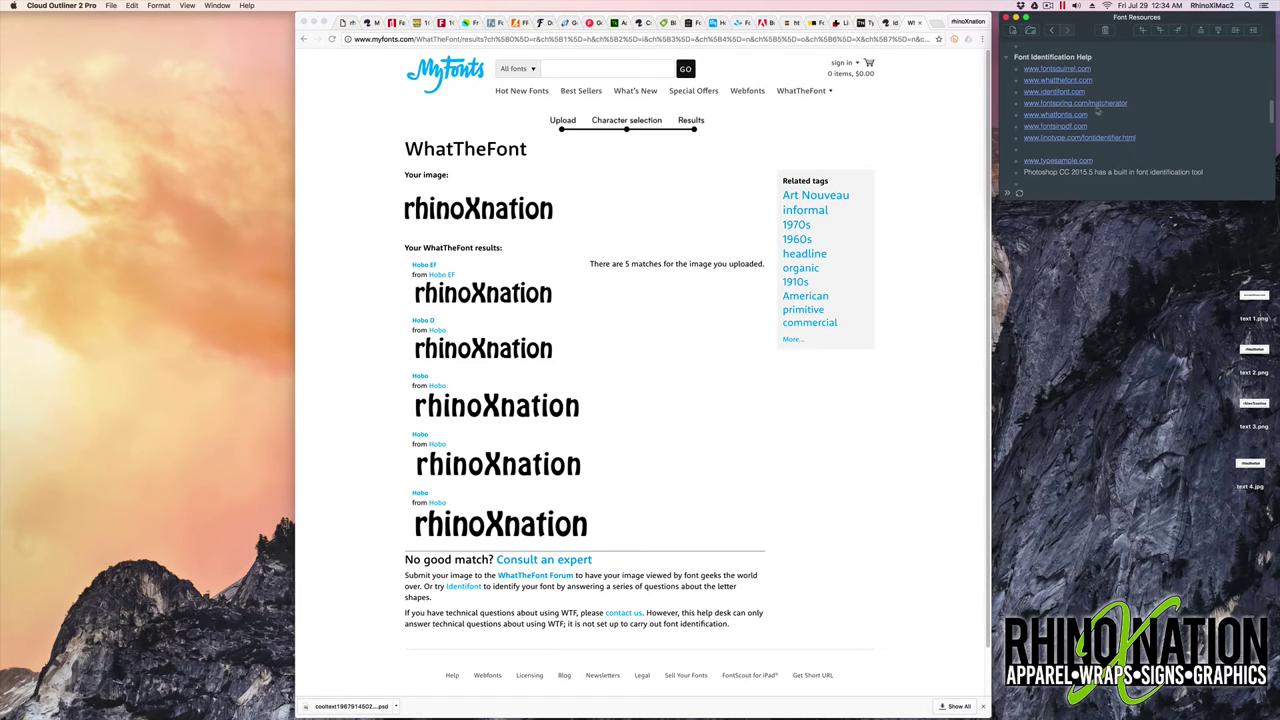
click(1071, 94)
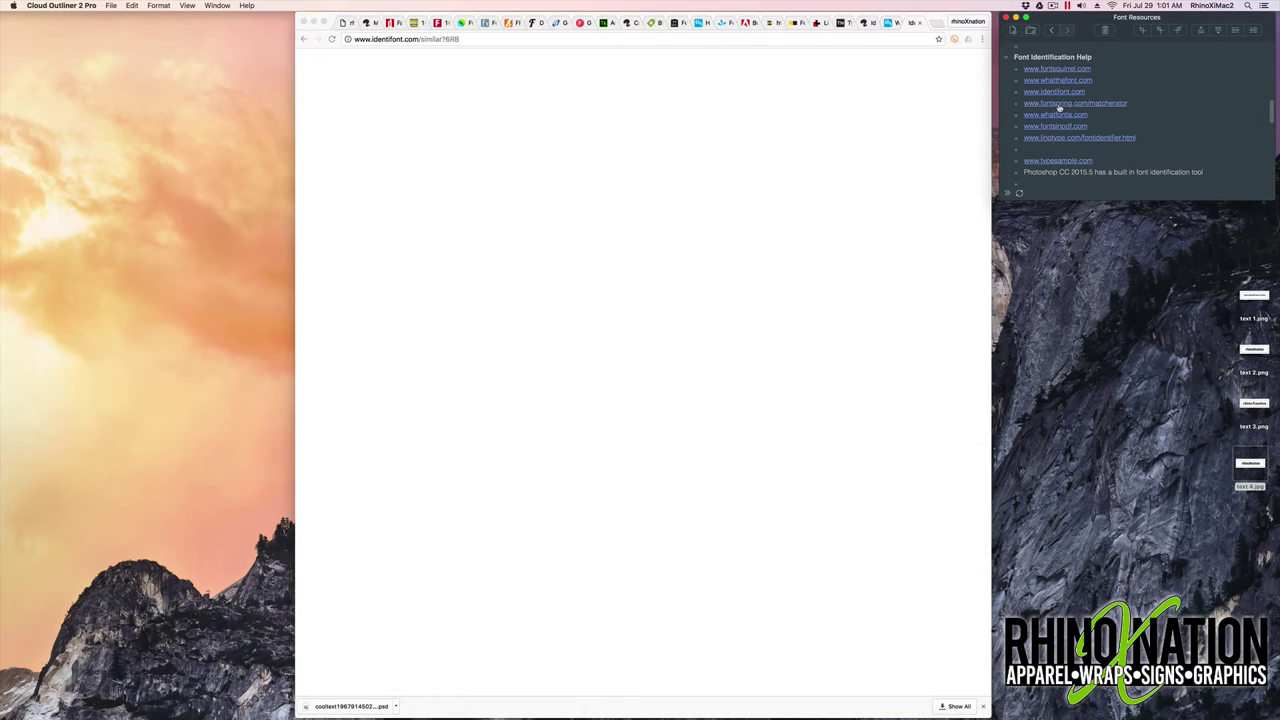
click(1058, 106)
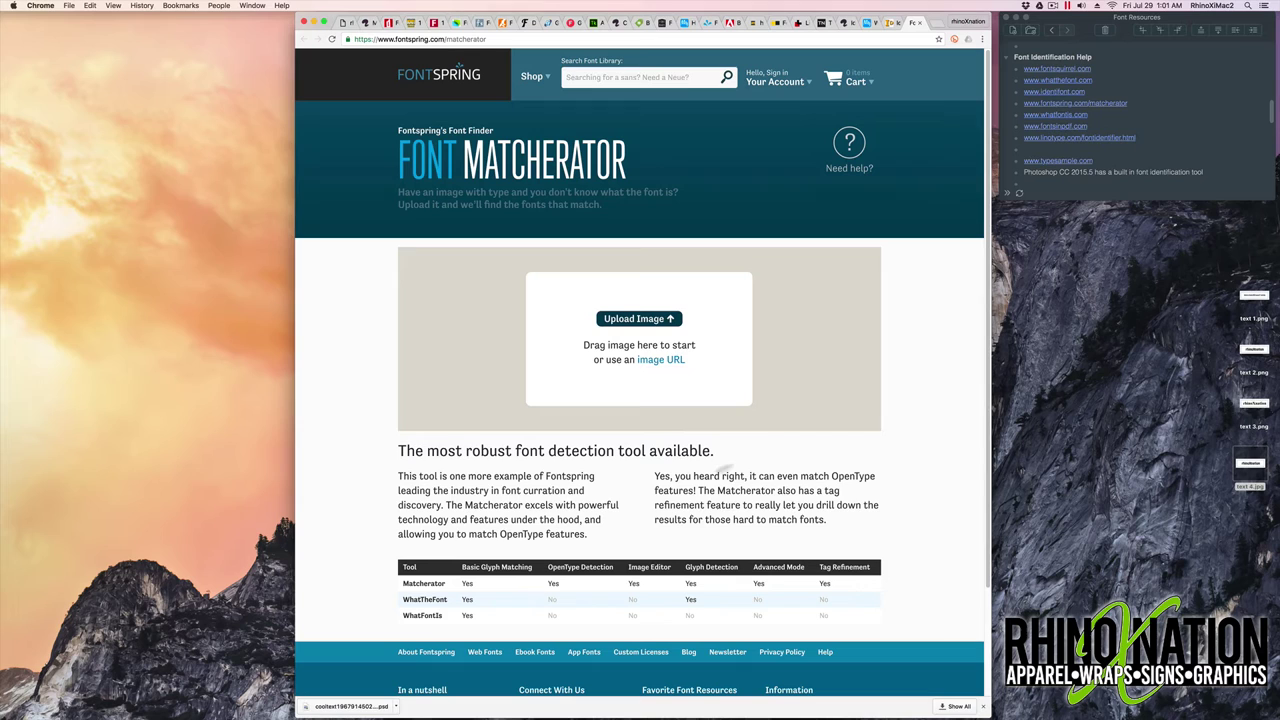
click(1108, 122)
click(1068, 116)
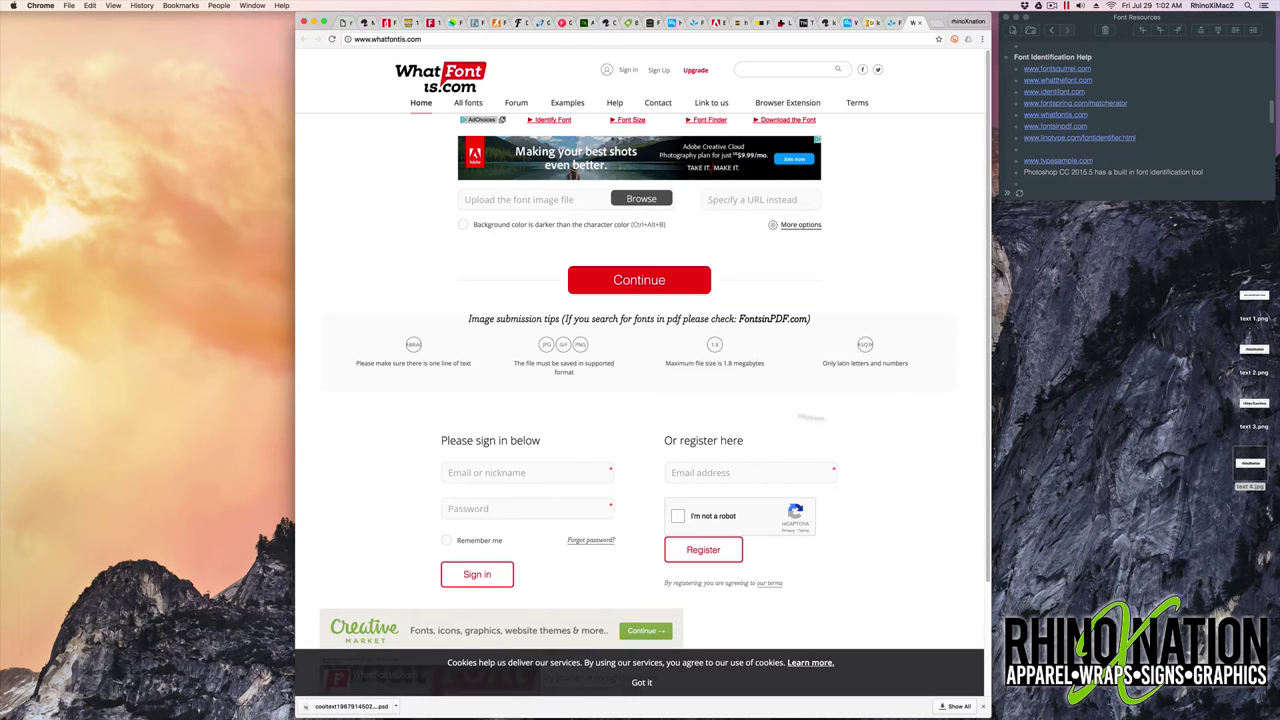
key(super+Tab)
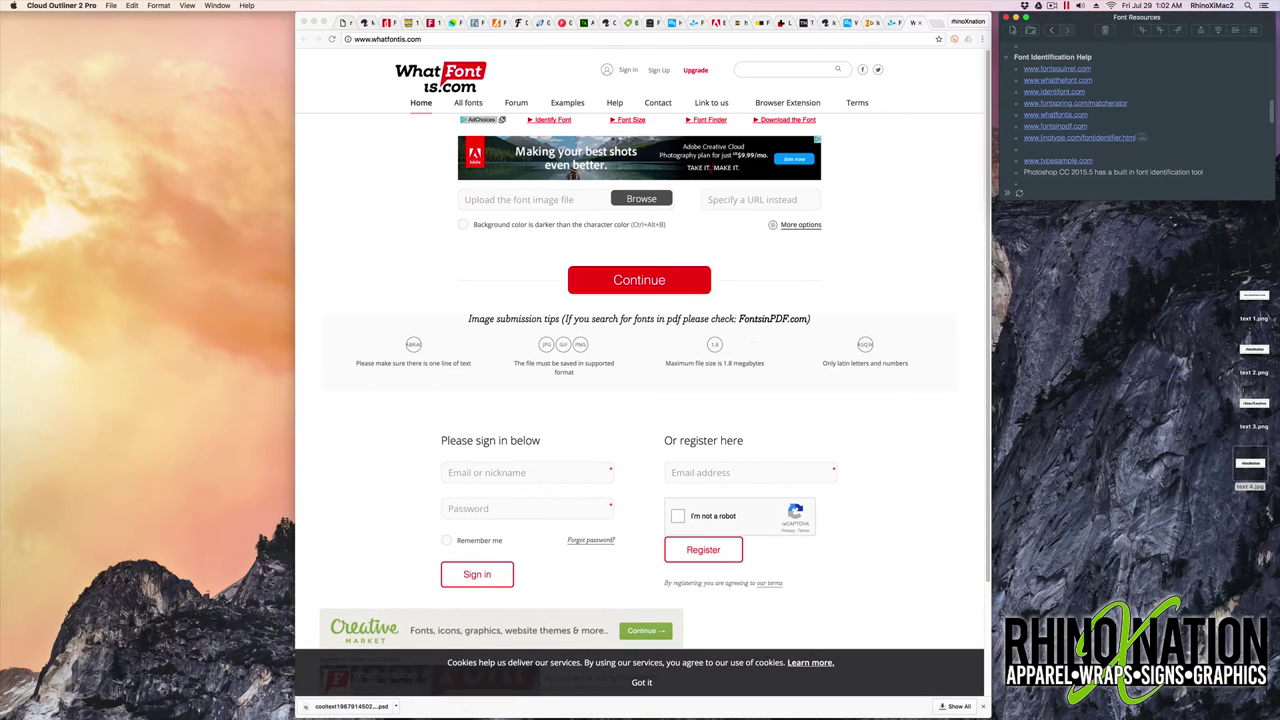
Load fontsinpdf.com and linotype.com/fontidentifier.html from the outline links.
click(1053, 126)
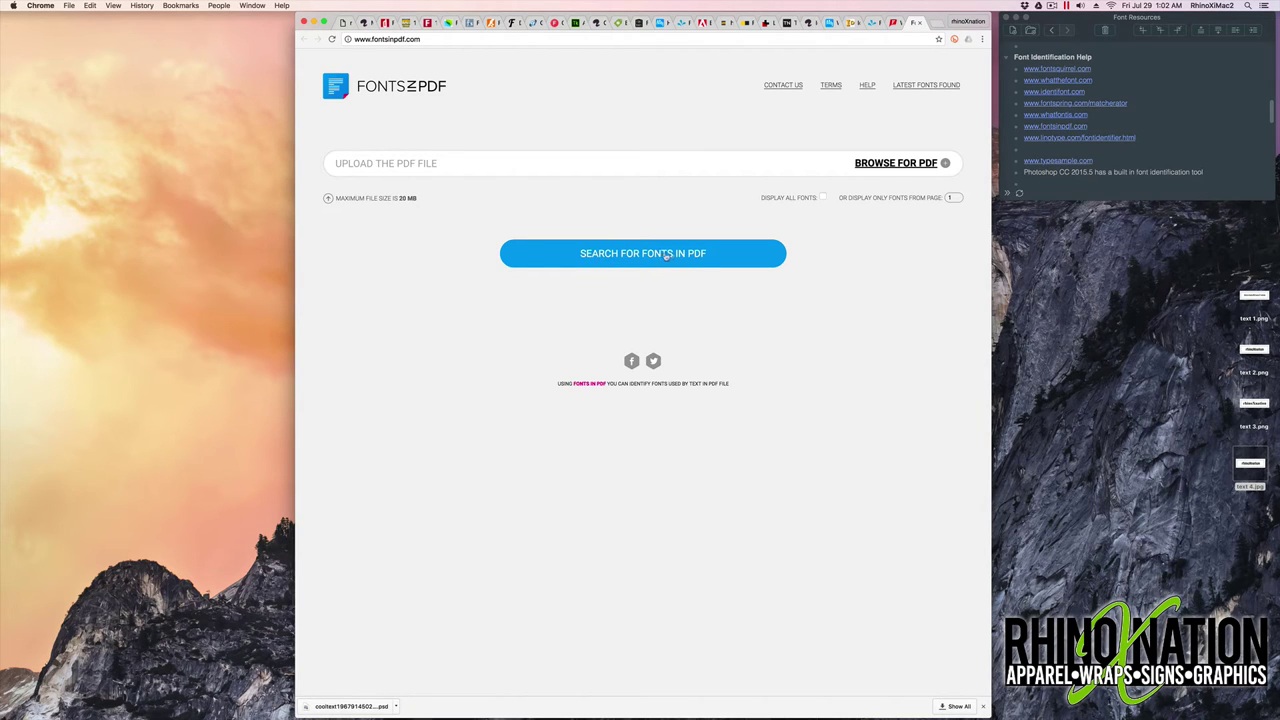
click(1181, 150)
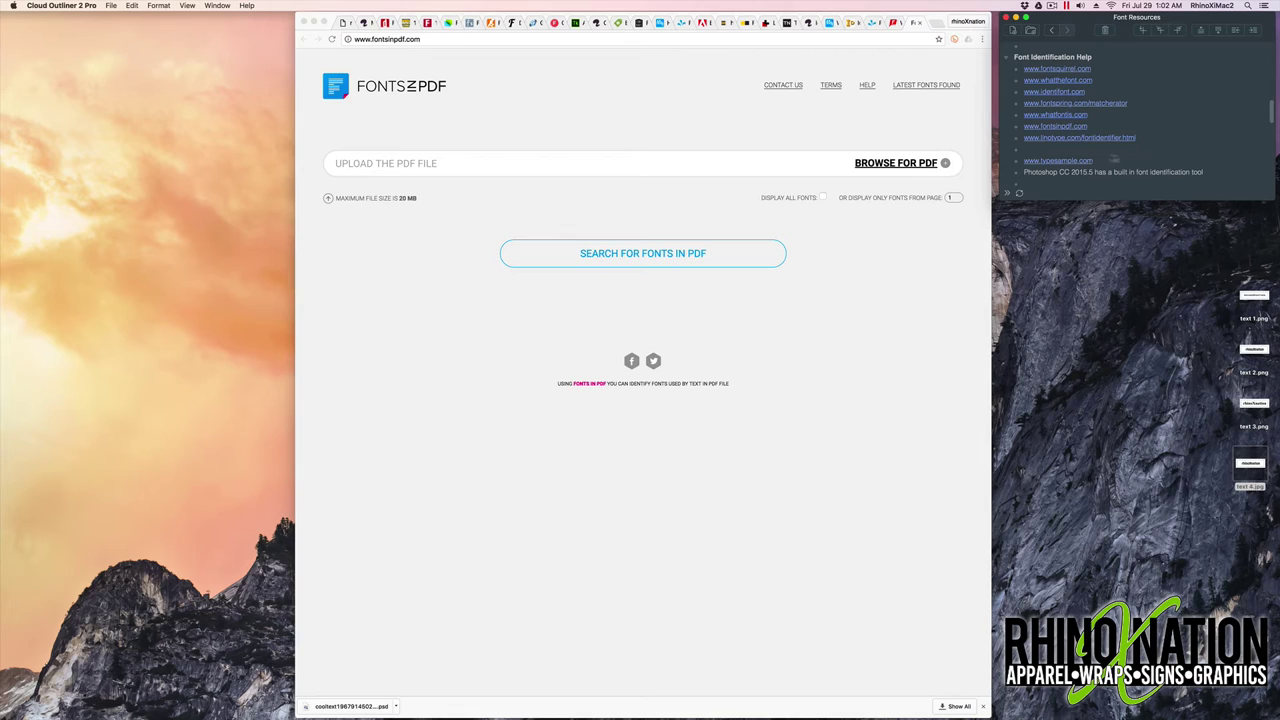
click(1088, 138)
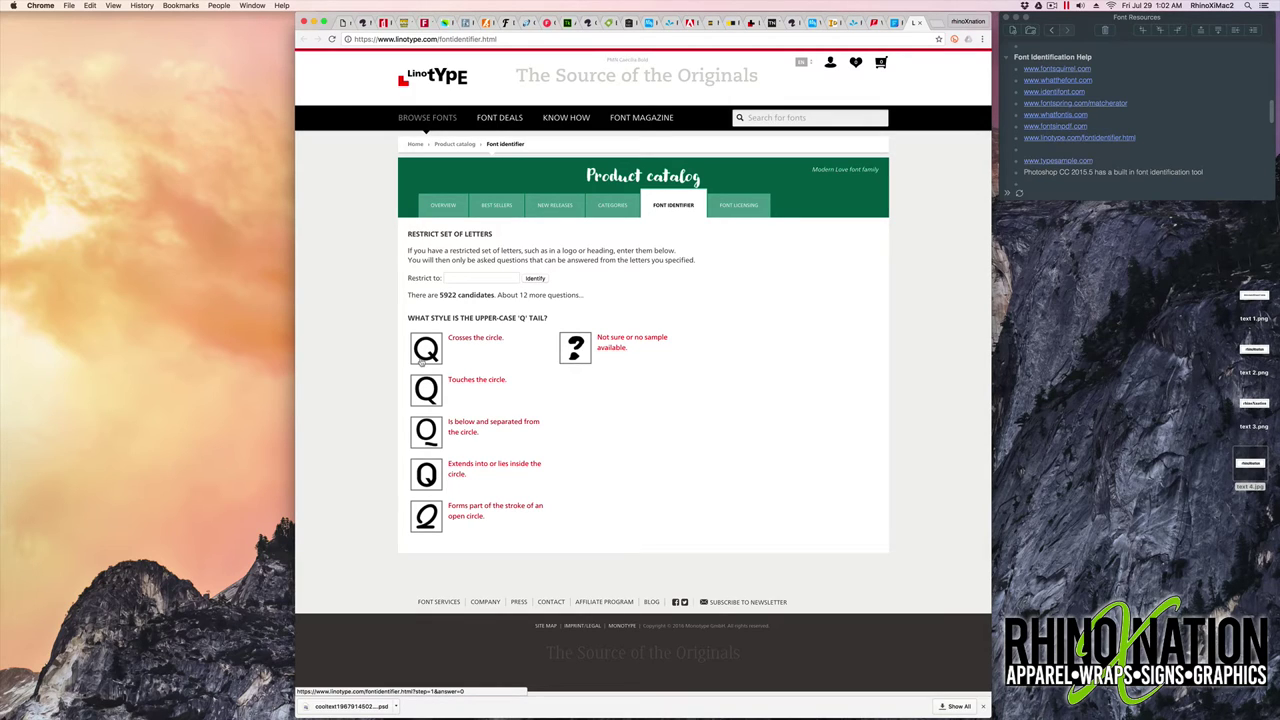
click(1175, 155)
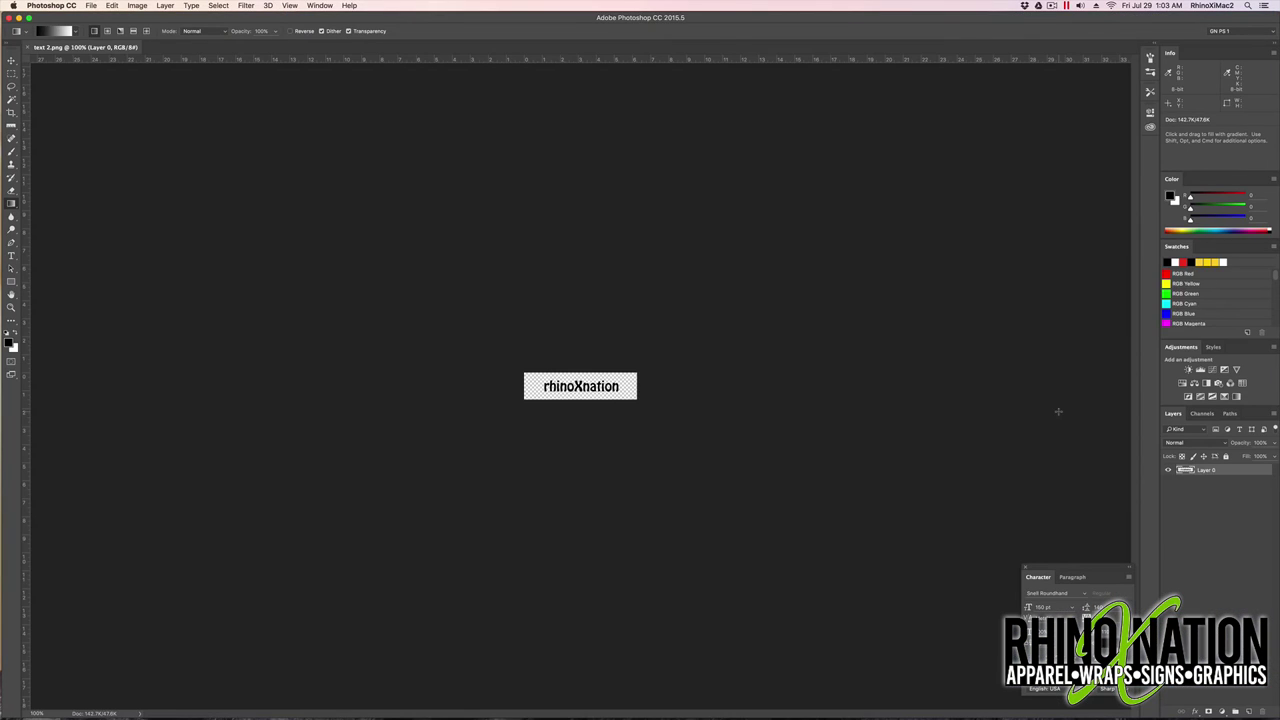
Zoom into the rhinoXnation image and run Type > Match Font with a tight crop around the text.
key(super+plus)
key(super+plus)
key(super+plus)
key(super+plus)
key(super+plus)
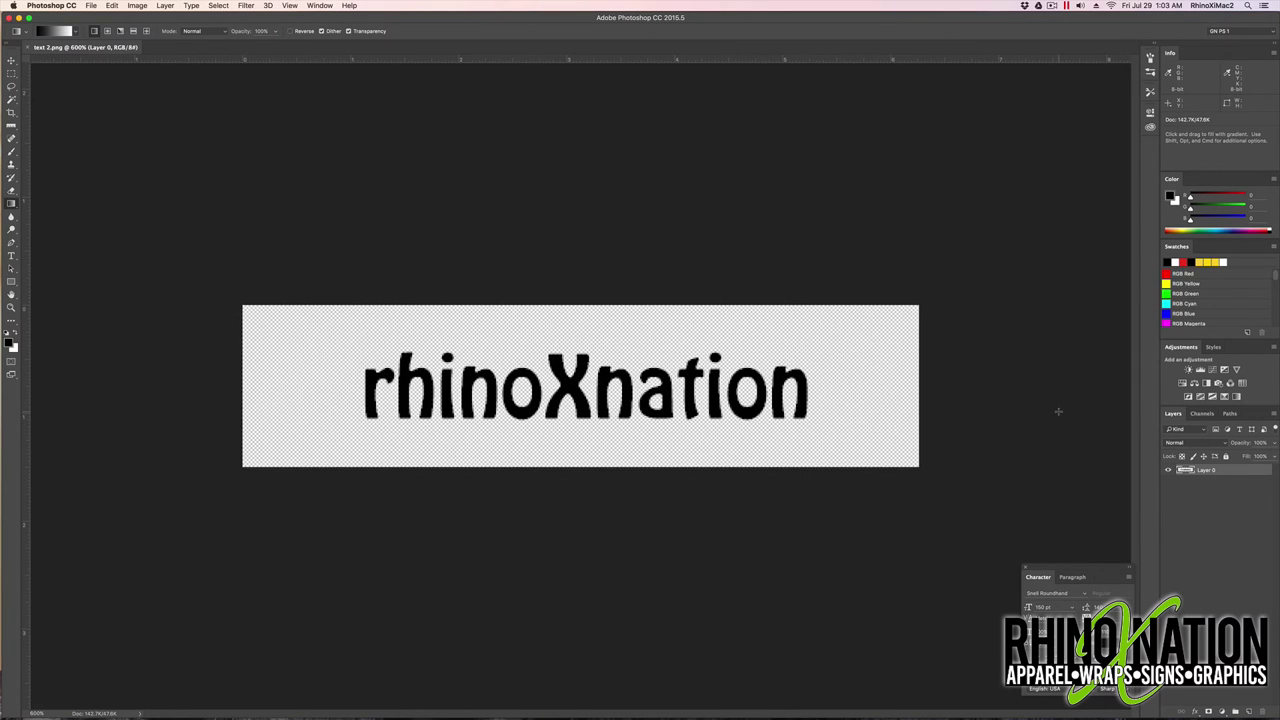
key(super+minus)
key(super+minus)
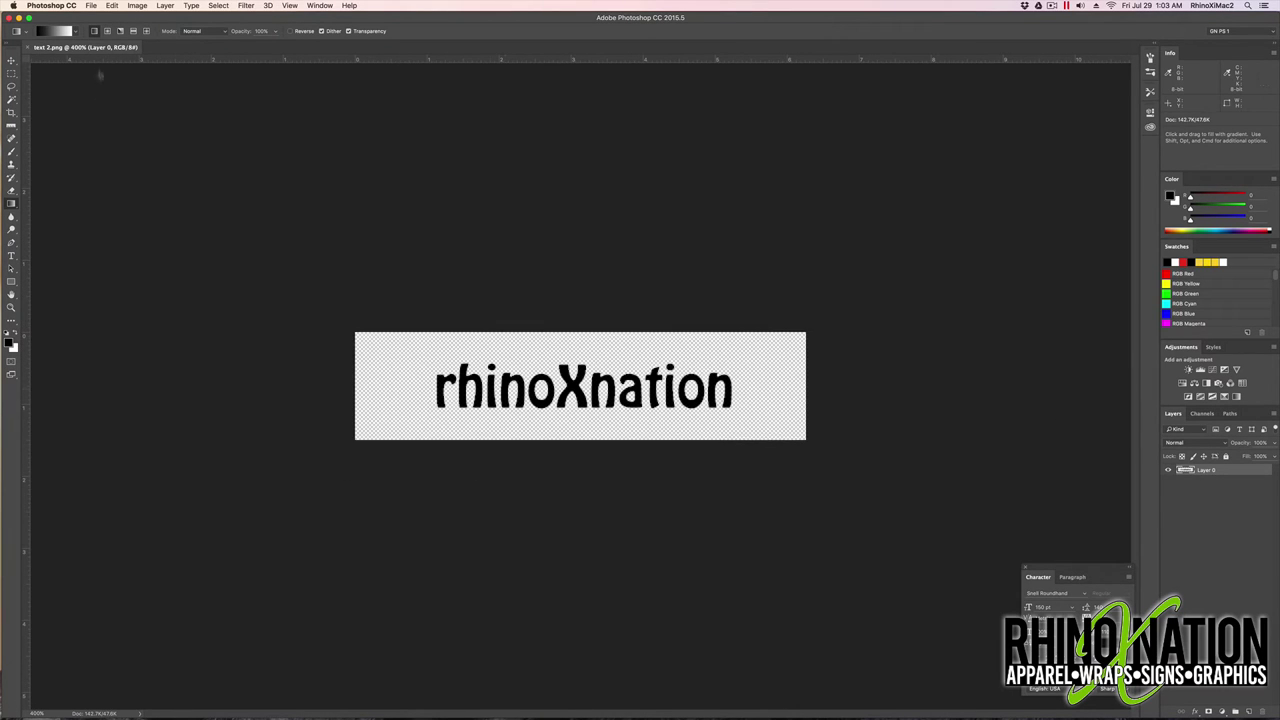
click(11, 61)
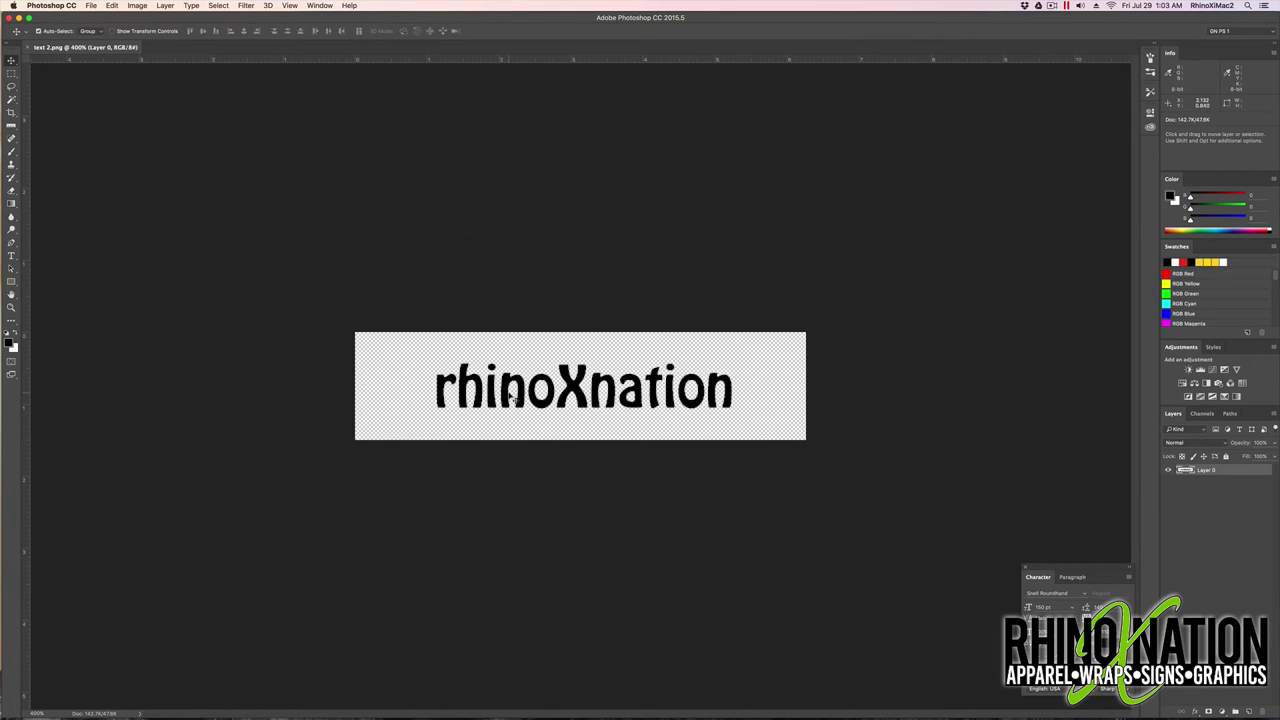
click(219, 6)
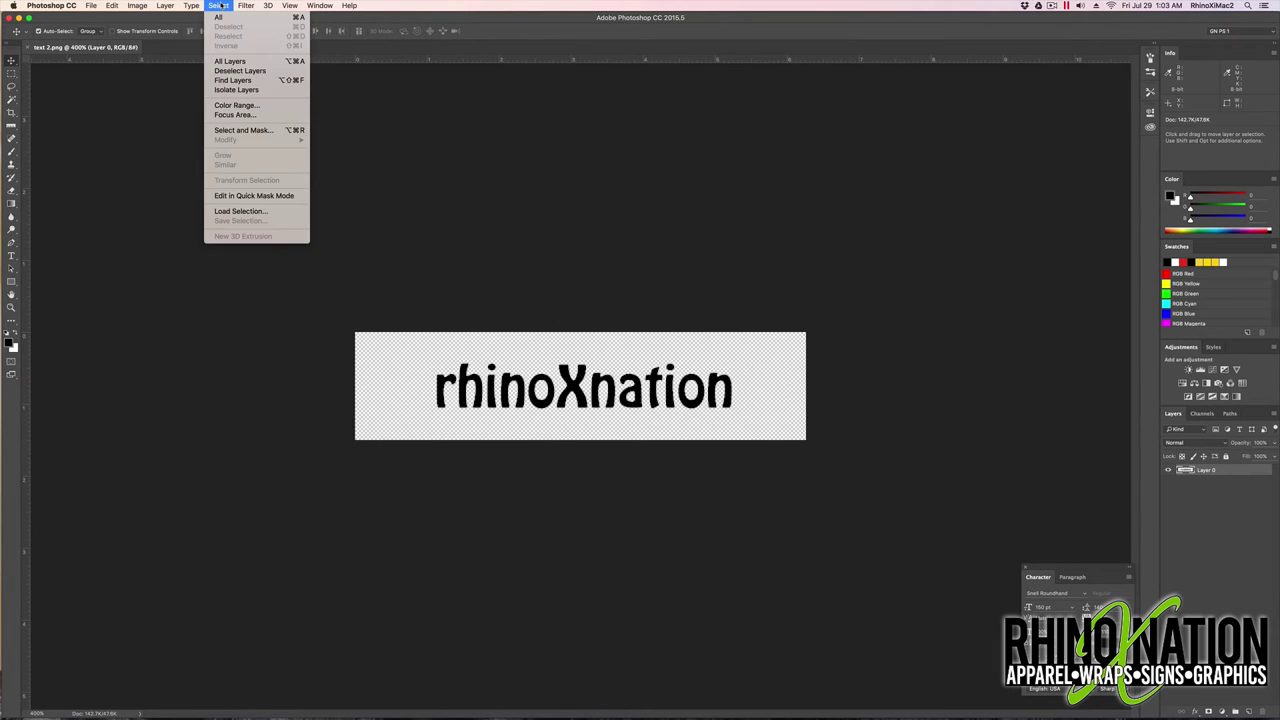
click(234, 156)
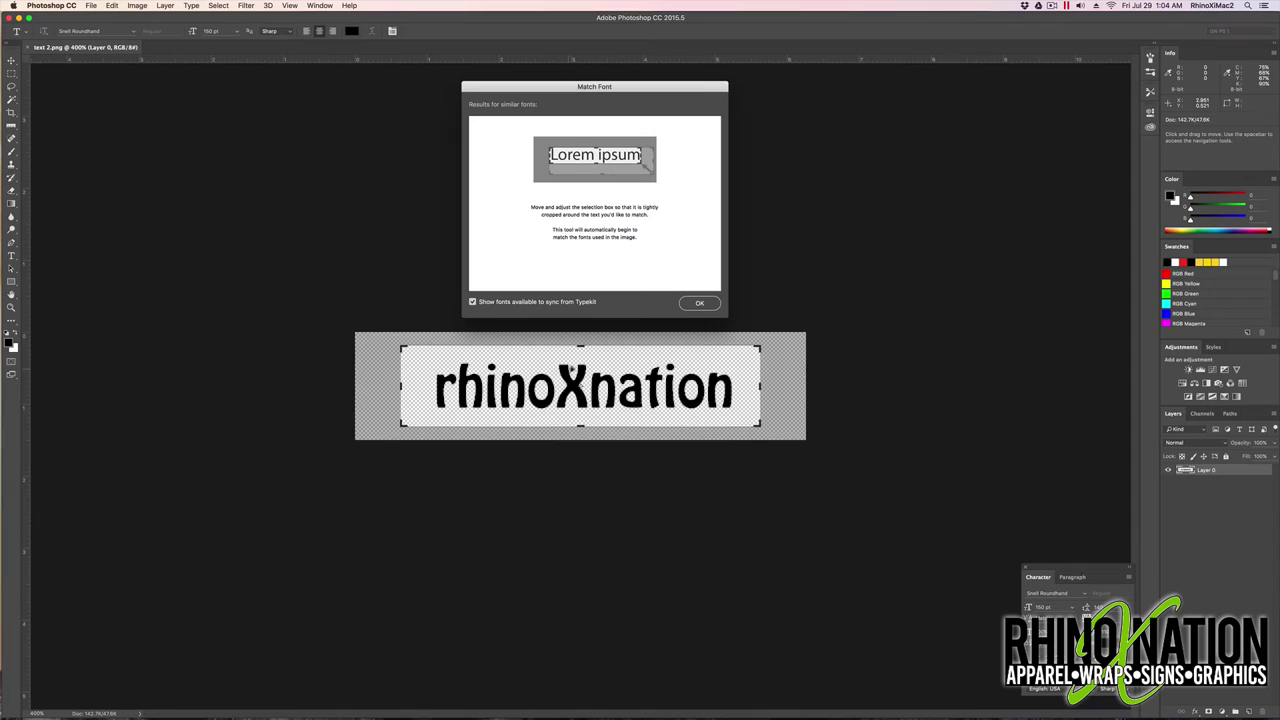
drag(580, 347, 580, 356)
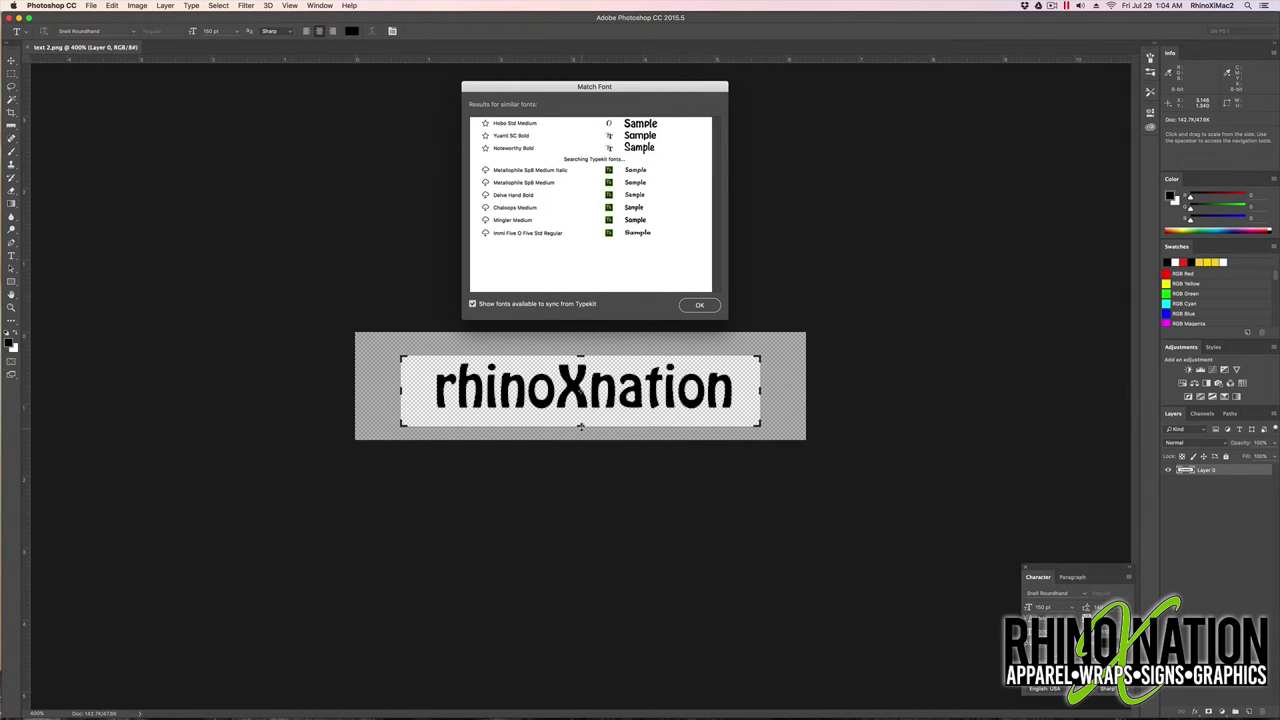
drag(580, 426, 580, 414)
drag(401, 389, 428, 388)
drag(760, 388, 742, 387)
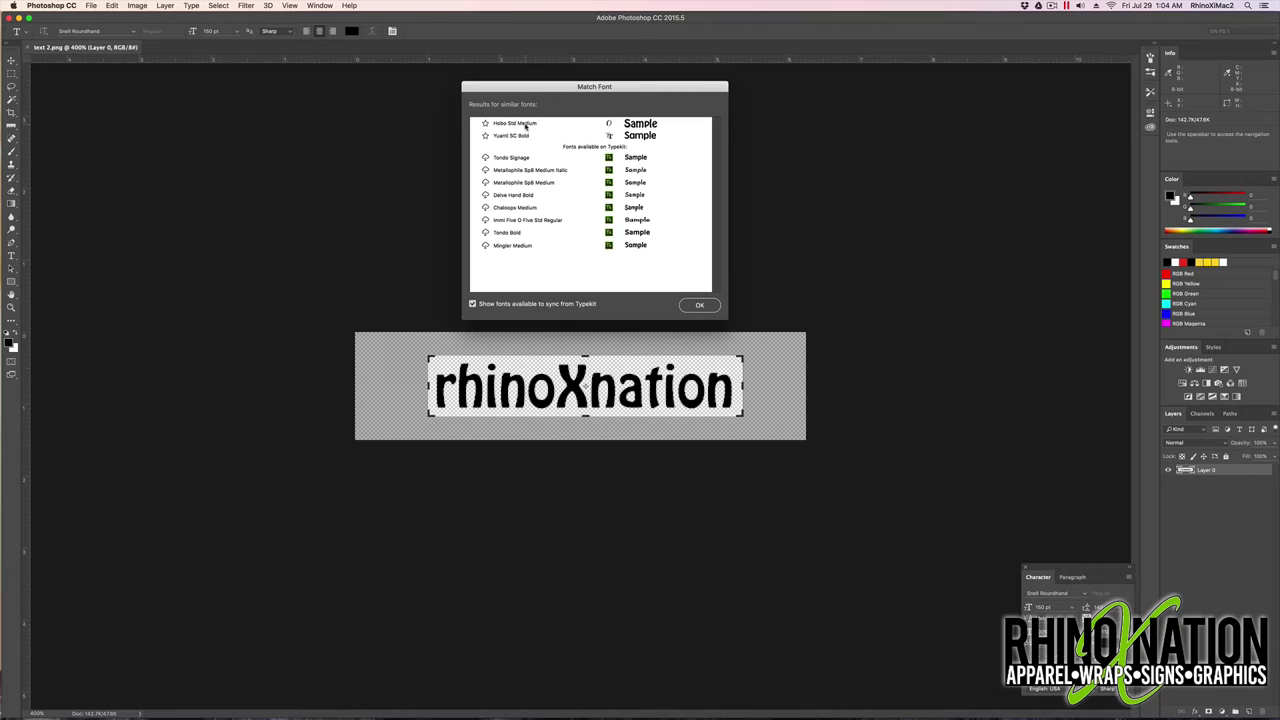
Pick Hobo Std Medium as the matching font and confirm it.
click(646, 125)
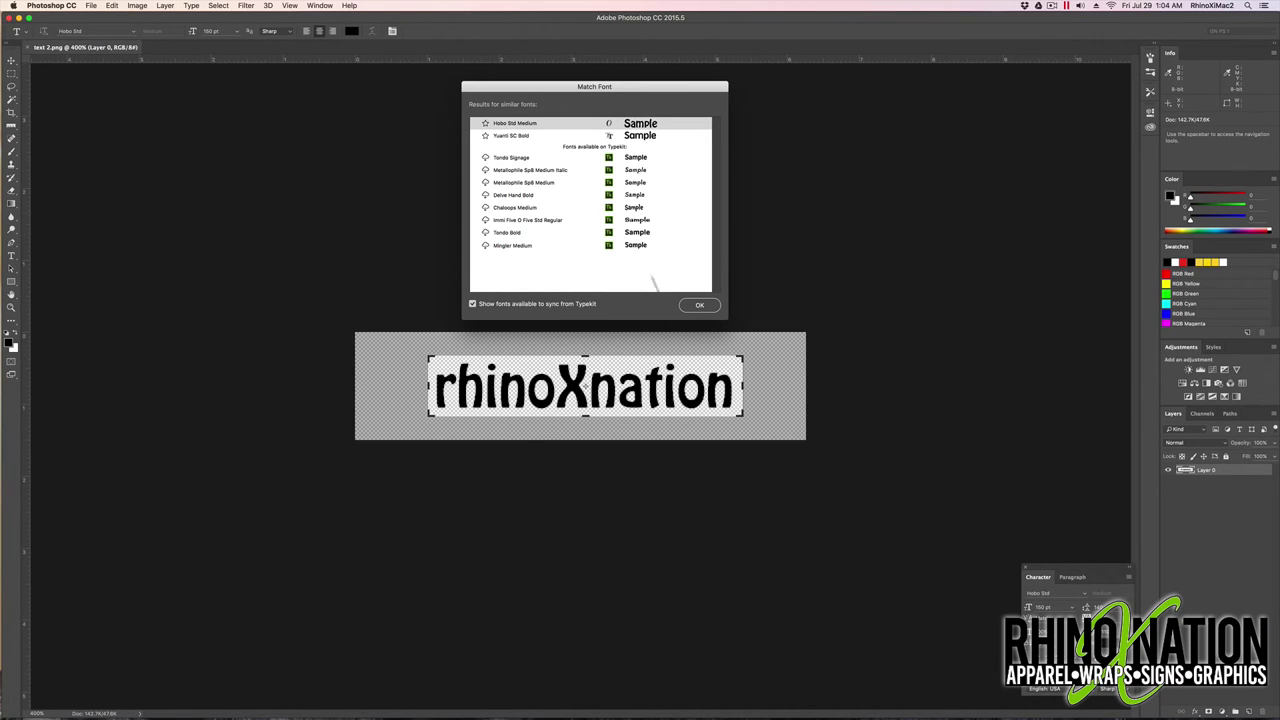
click(698, 304)
click(701, 306)
key(v)
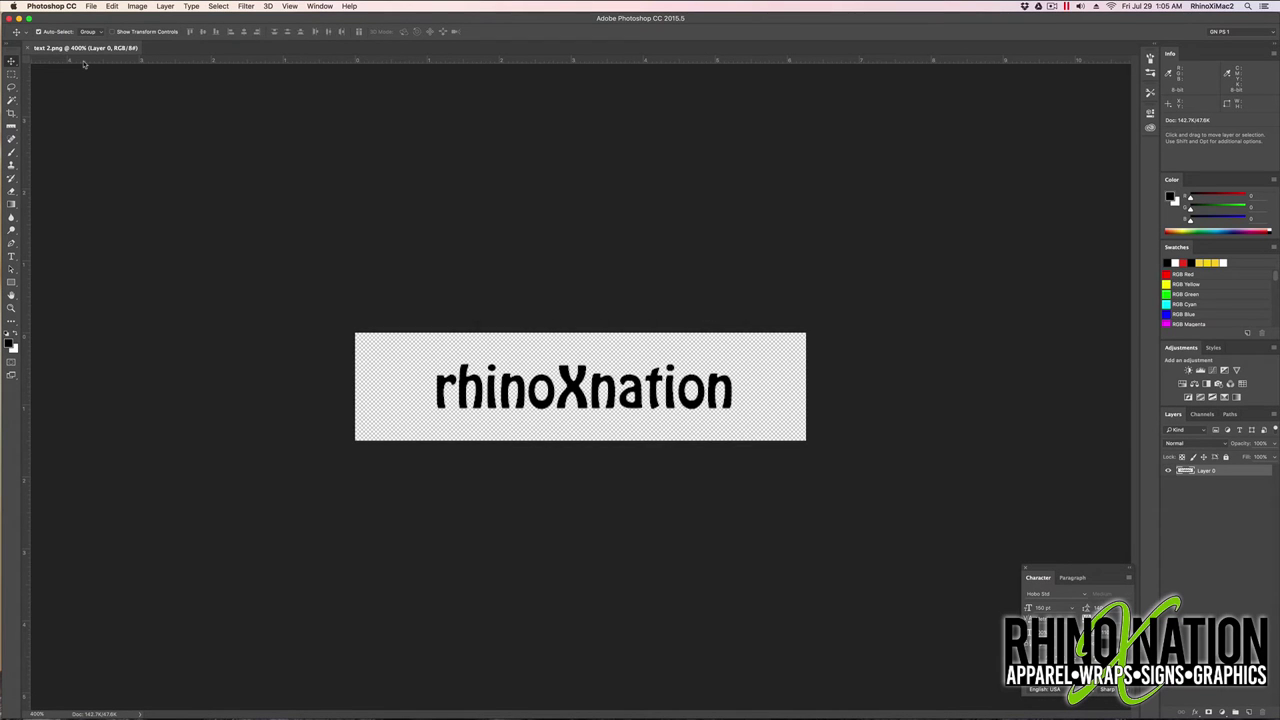
Close the text 2.png document and quit Photoshop CC.
click(24, 48)
click(45, 6)
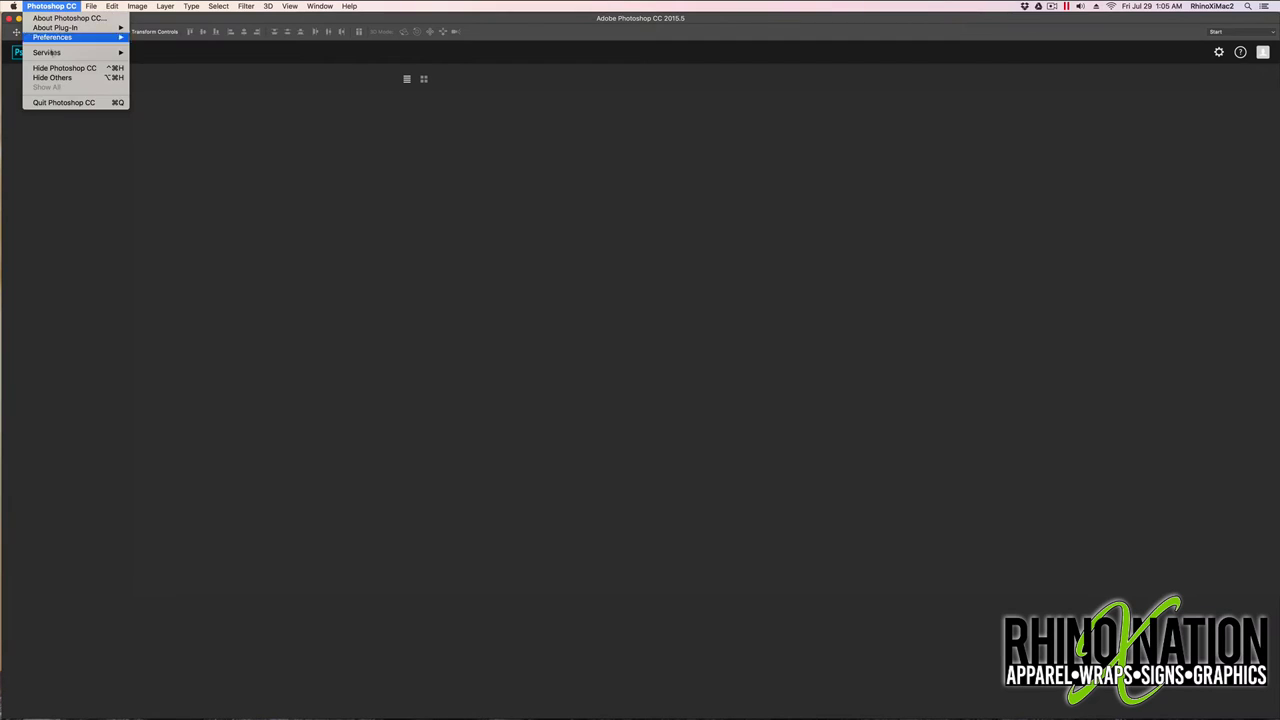
click(60, 102)
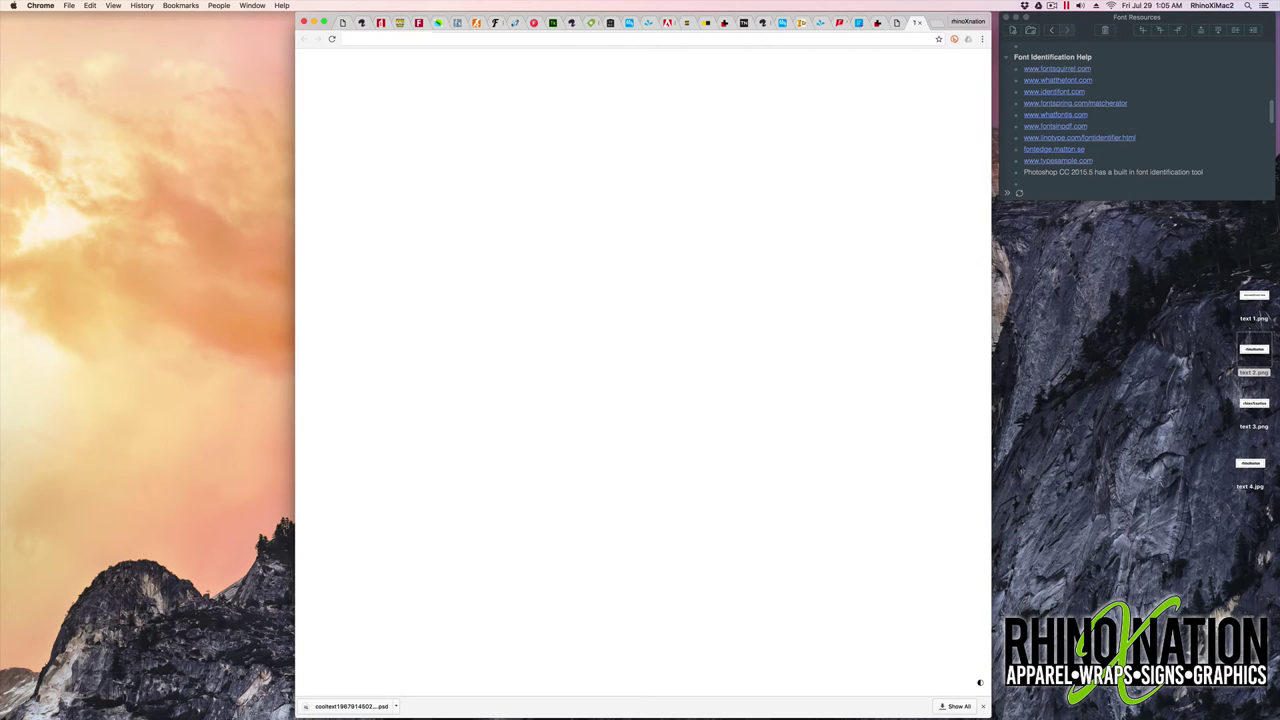
Scroll the Font Resources outline down to the Browser Extensions heading.
scroll(1093, 147, down, 5)
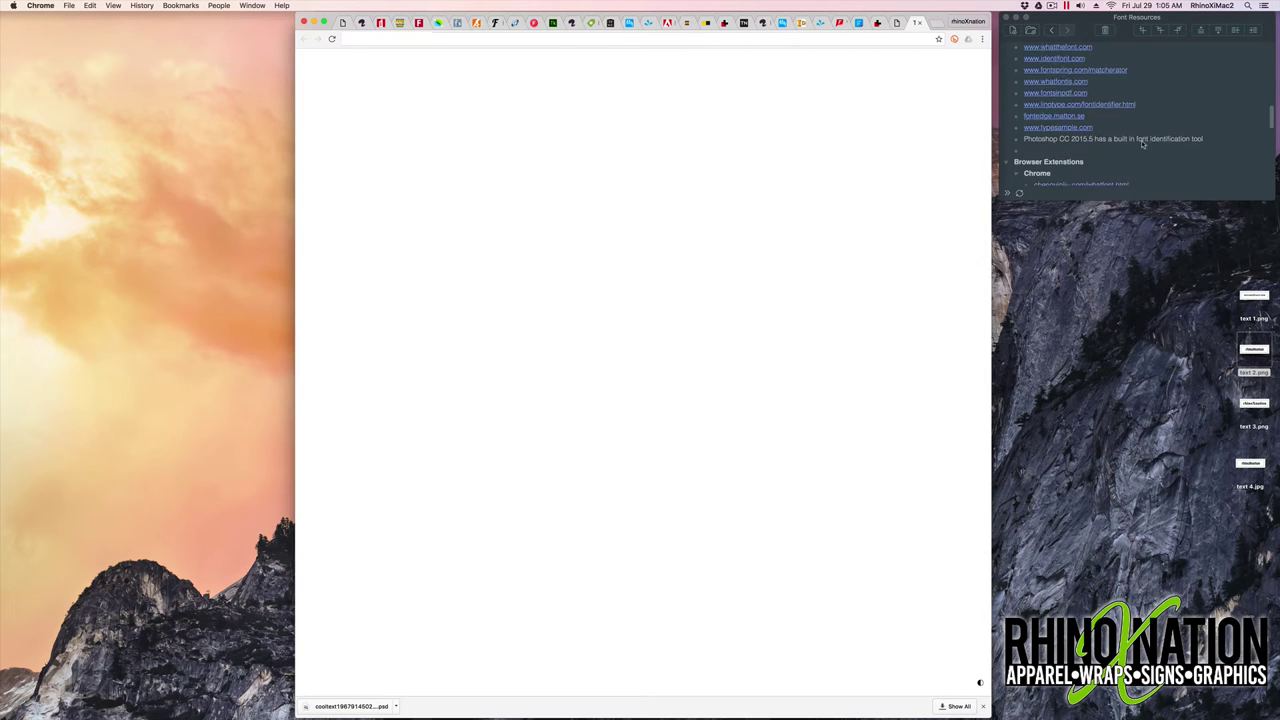
scroll(1142, 145, down, 3)
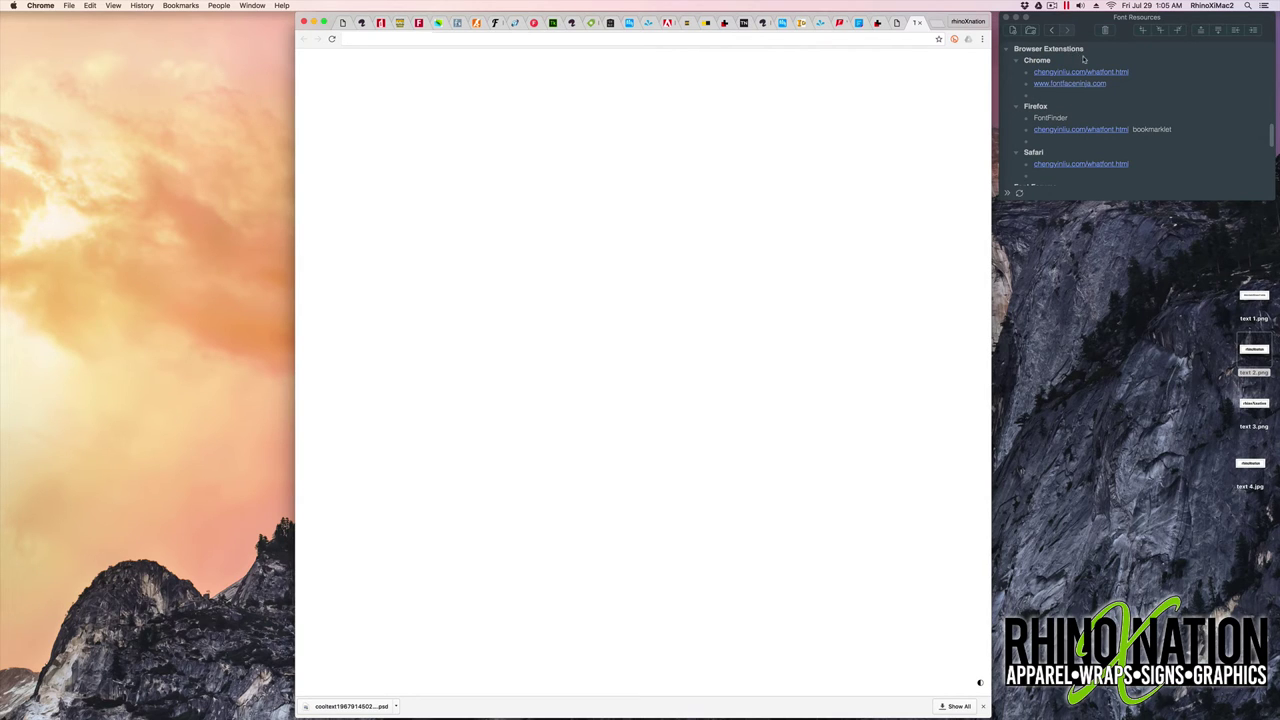
click(1108, 73)
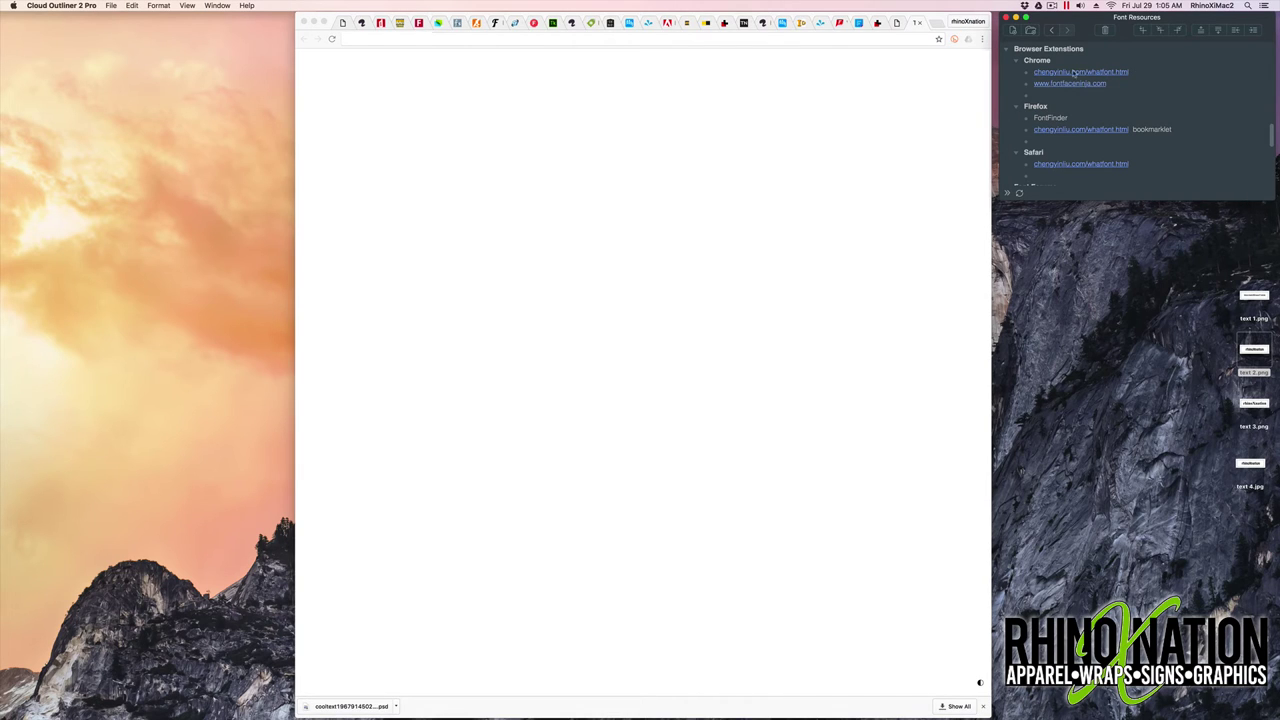
Browse the WhatFont page at chengyinliu.com, then load the Font Face Ninja site.
click(1094, 73)
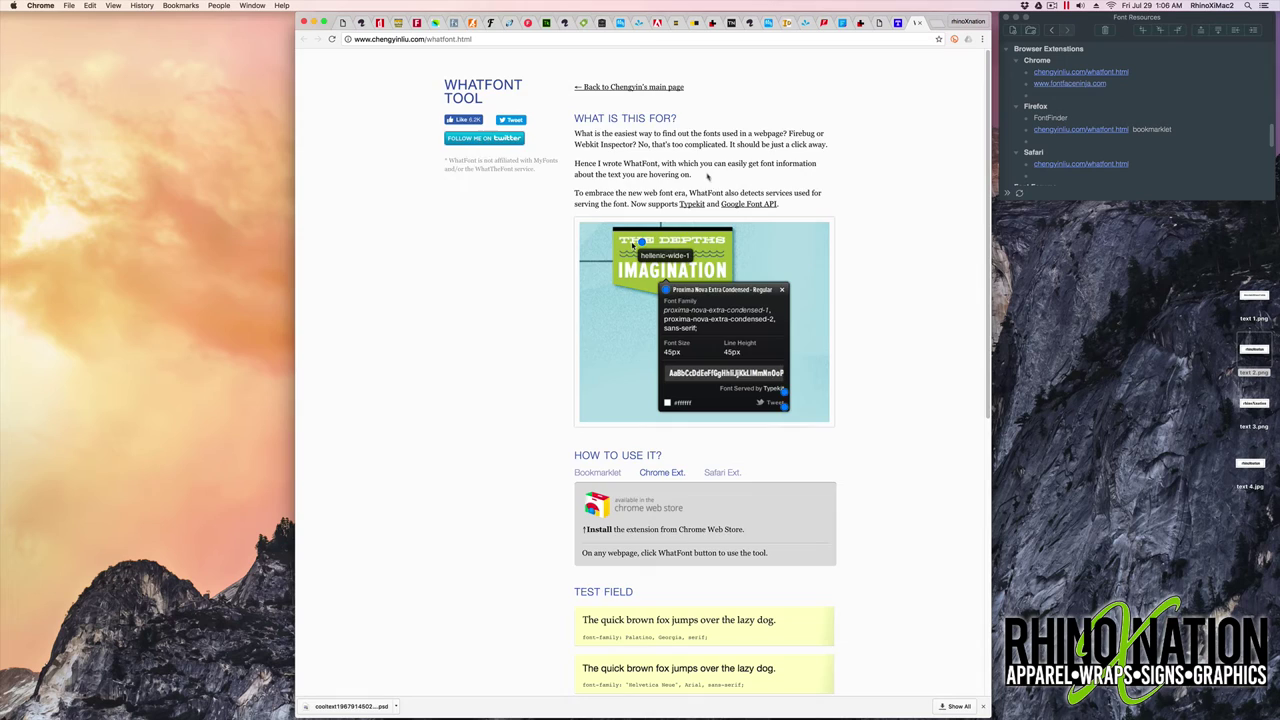
scroll(720, 190, down, 5)
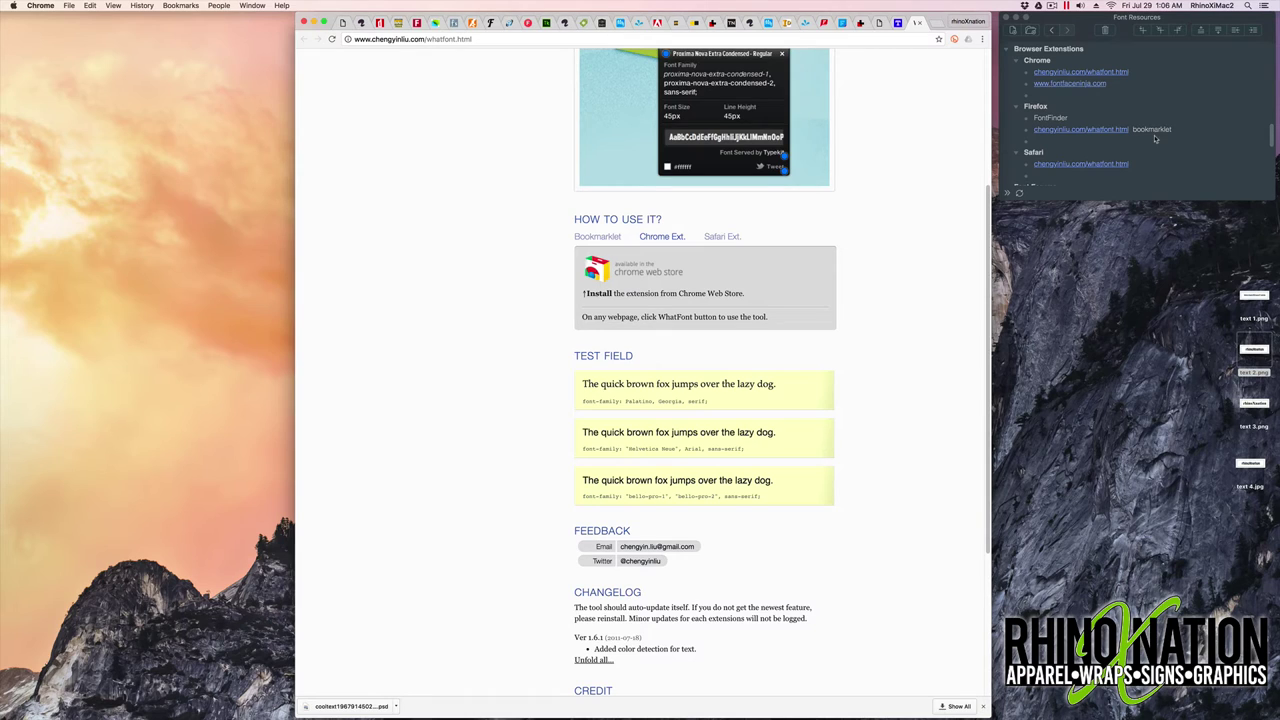
scroll(1140, 152, down, 1)
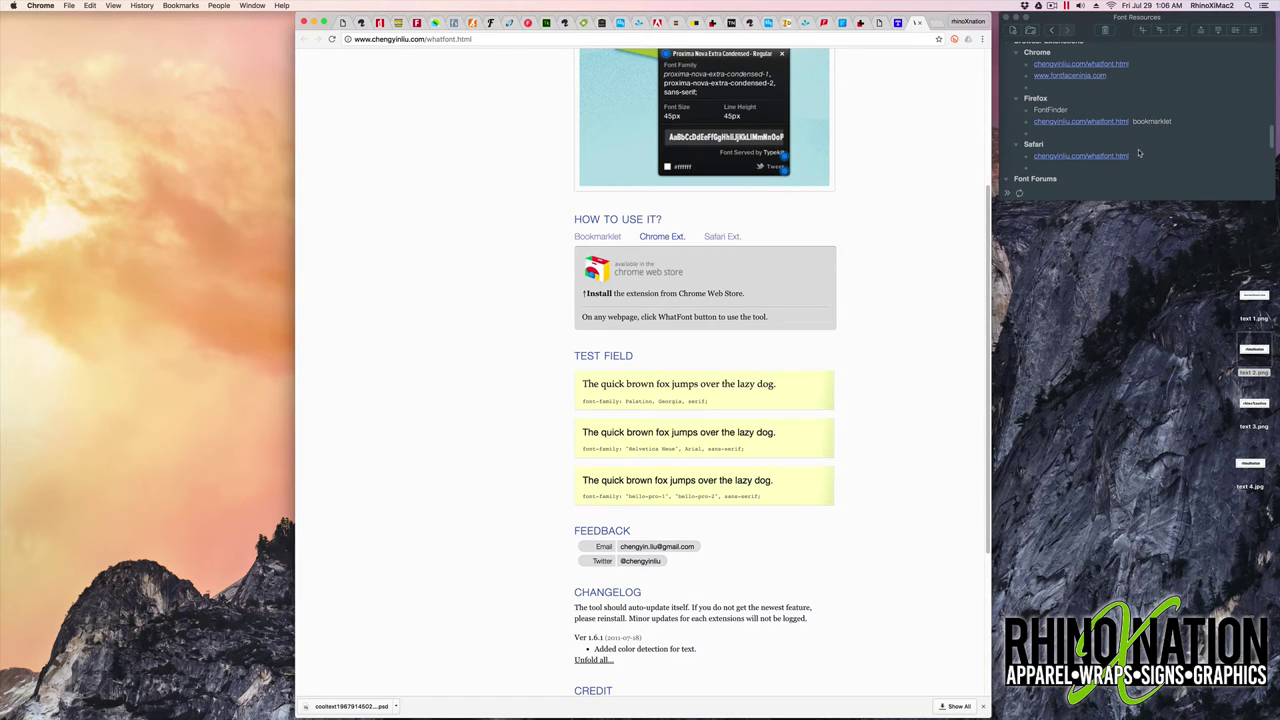
scroll(1134, 152, up, 3)
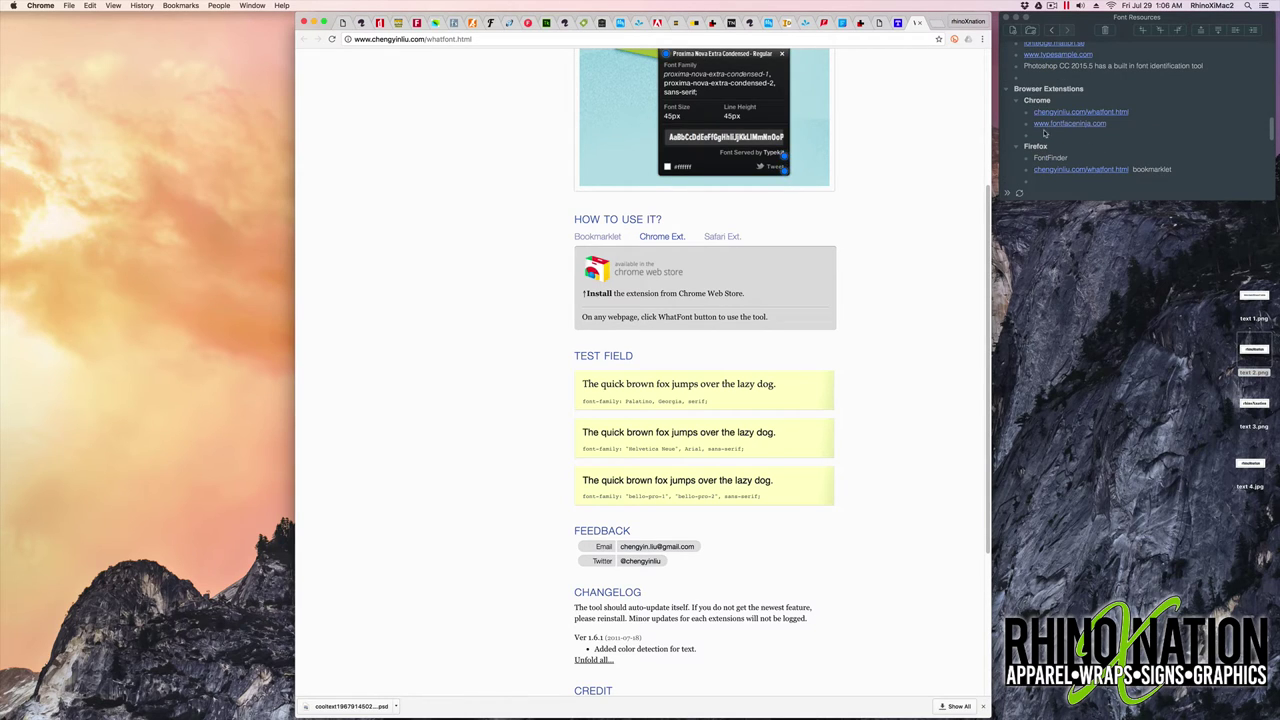
click(1075, 124)
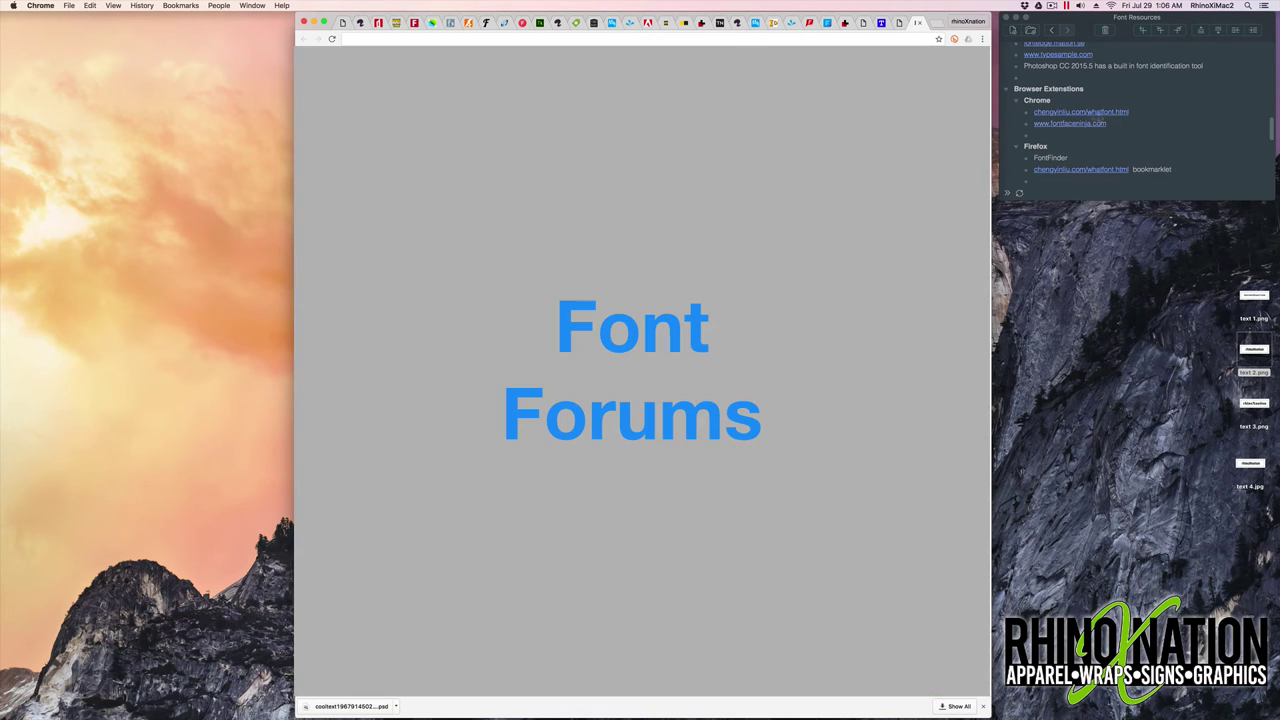
scroll(1109, 97, down, 5)
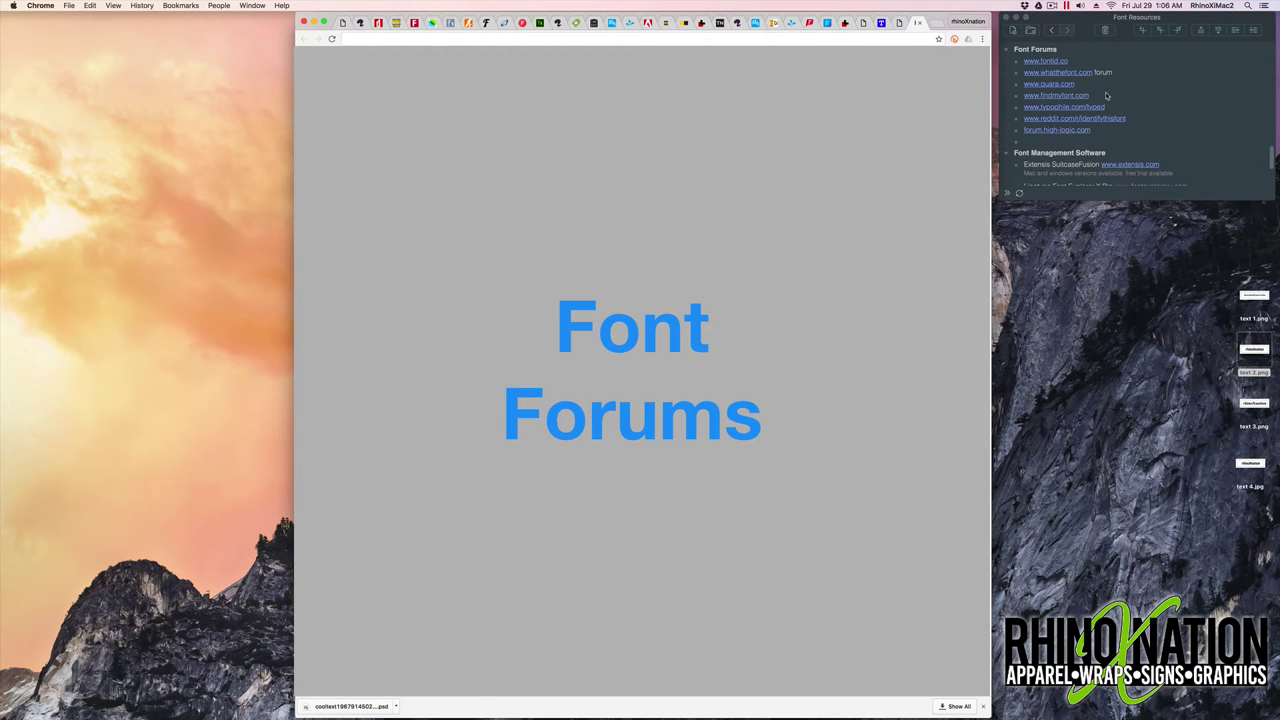
click(1052, 62)
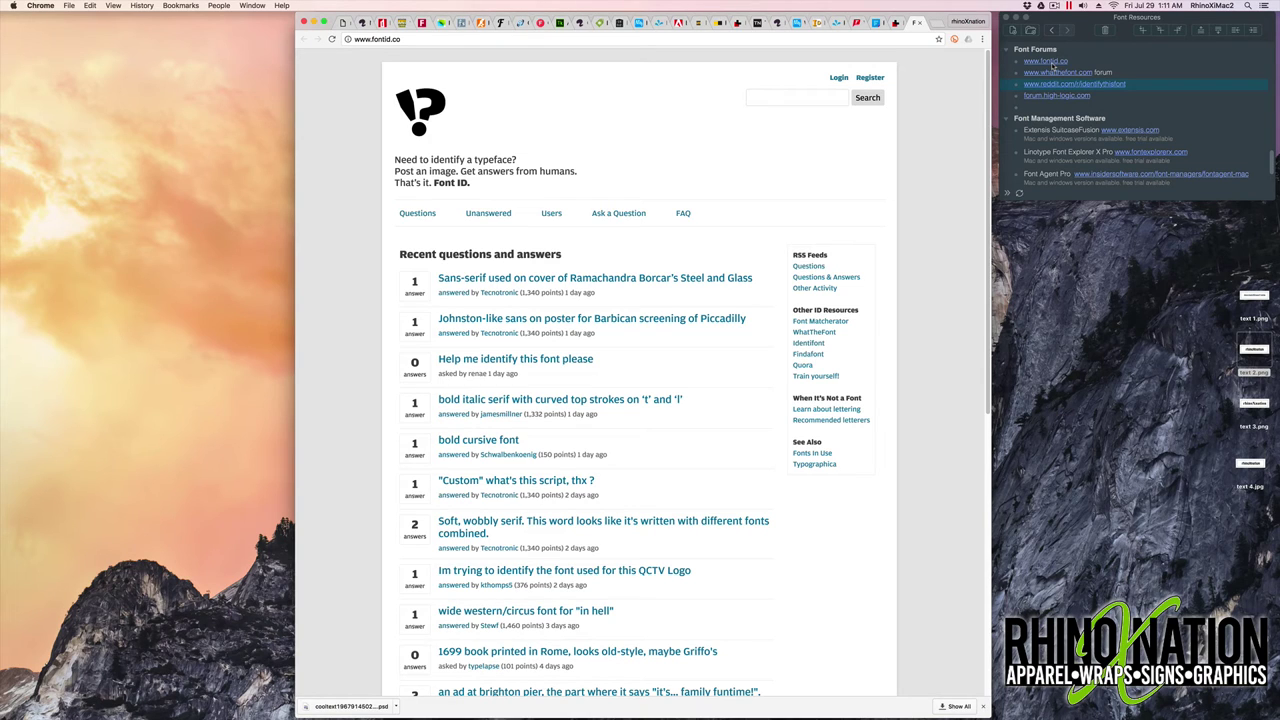
Open the WhatTheFont Forum through myfonts.com's WhatTheFont menu.
click(1053, 71)
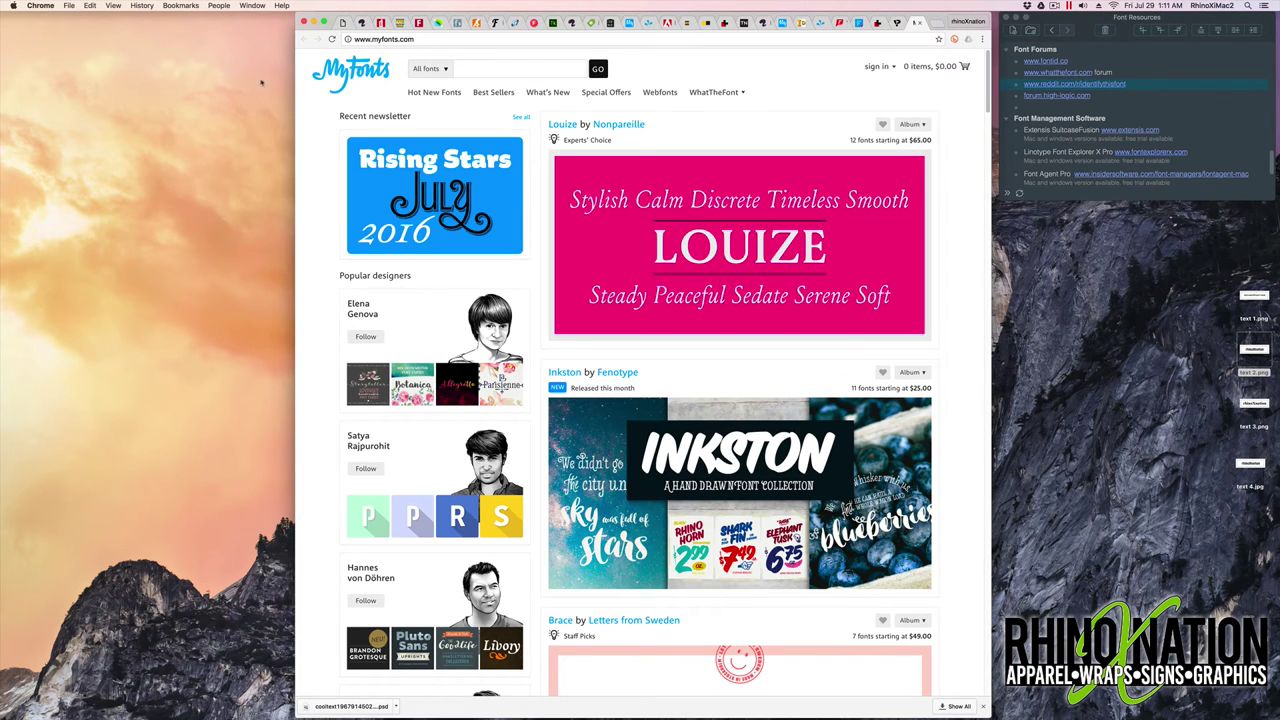
mouse_move(737, 100)
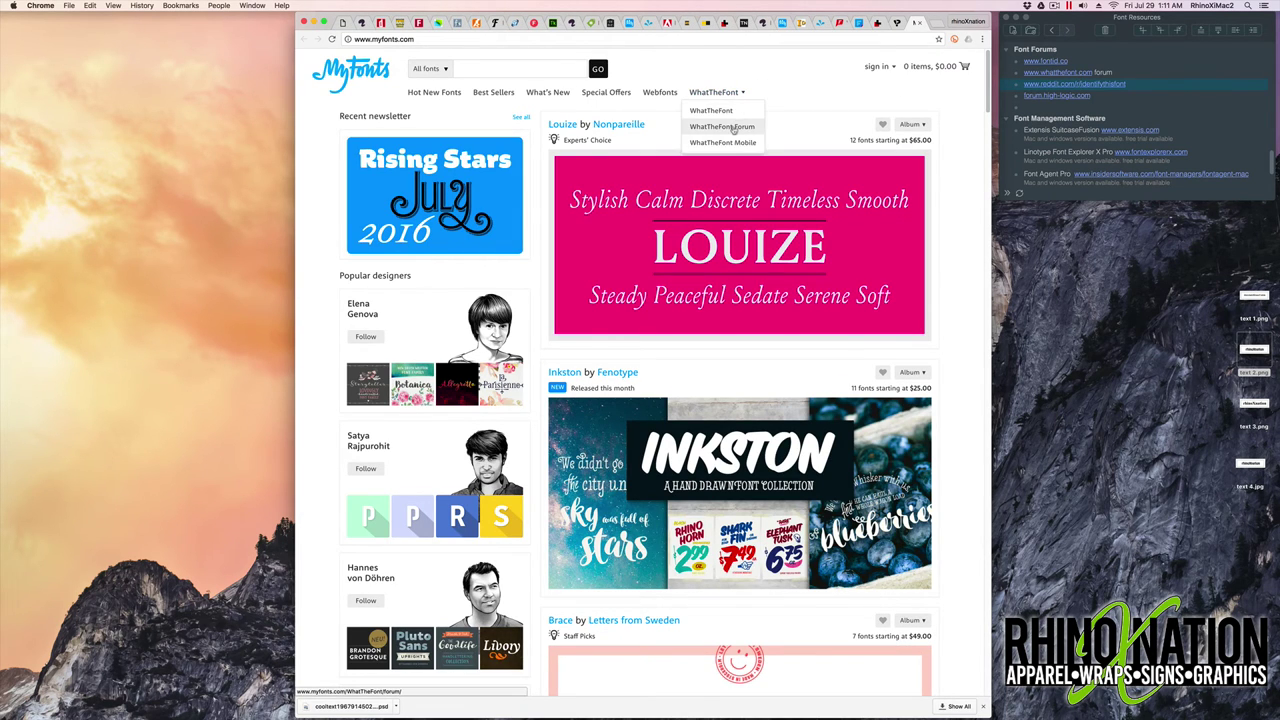
click(728, 127)
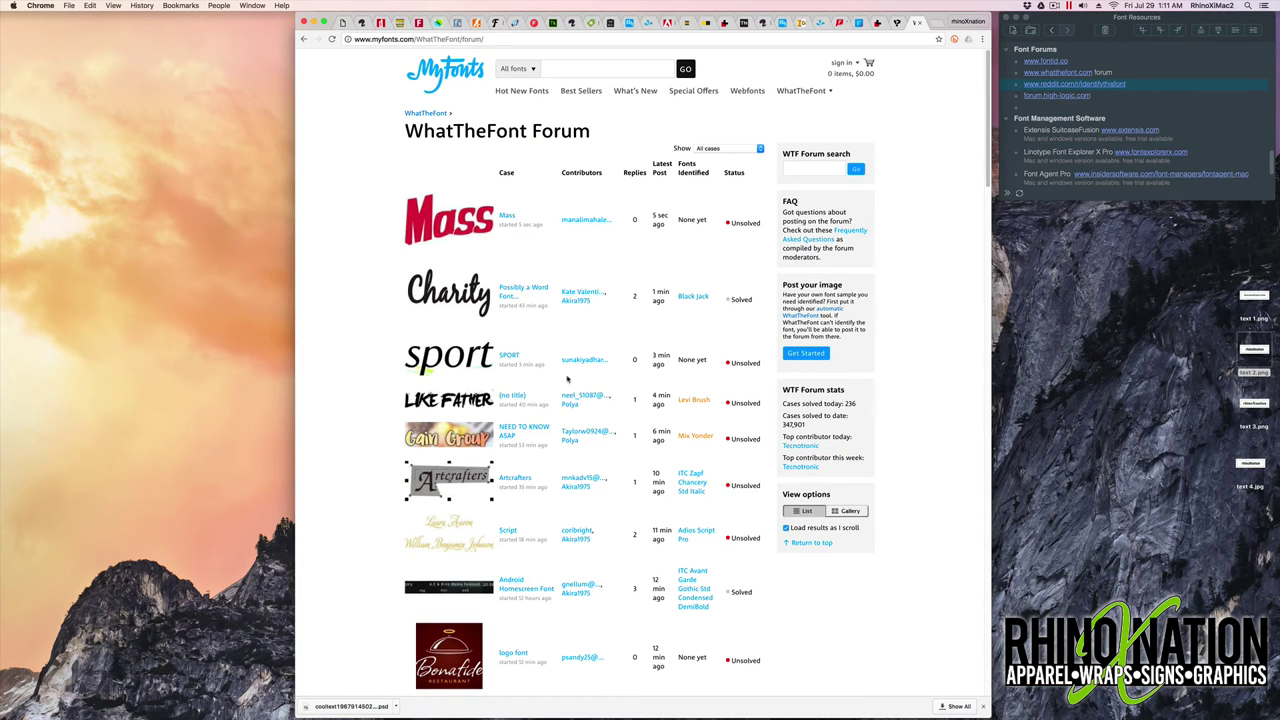
Visit reddit's identifythisfont subreddit and the High-Logic Font Forum from the notes.
click(1098, 88)
click(1098, 88)
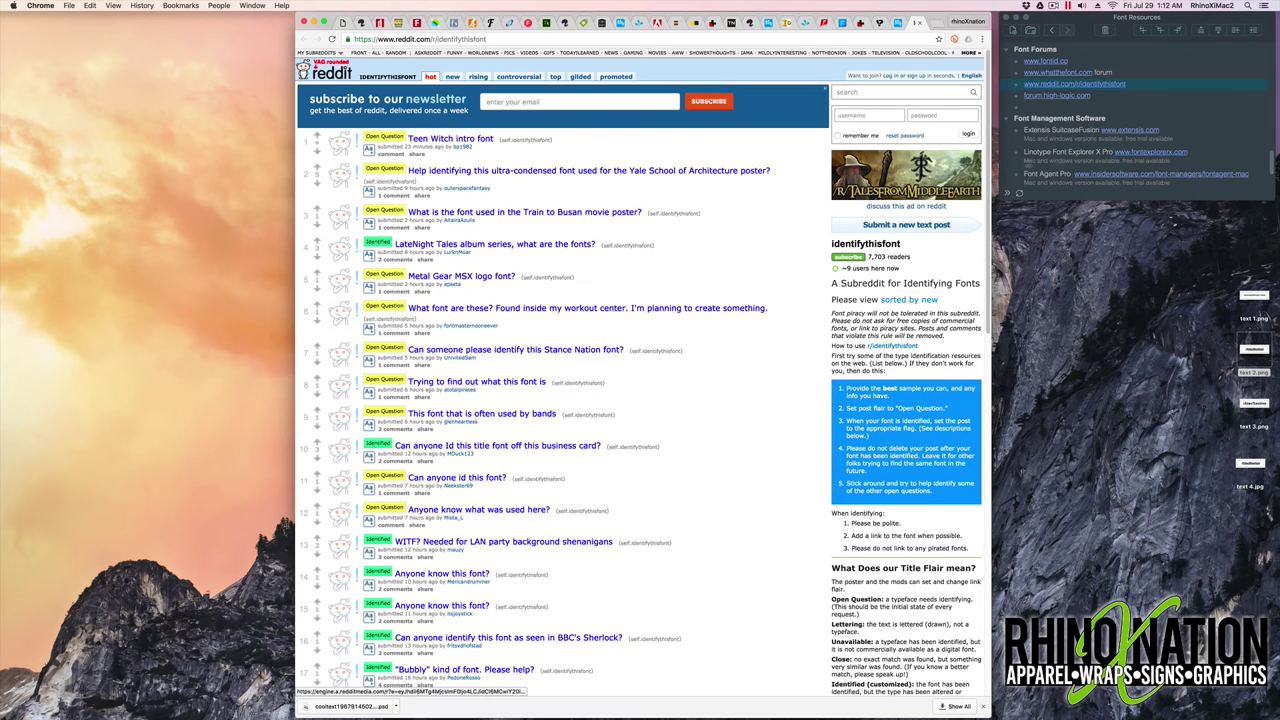
click(1139, 113)
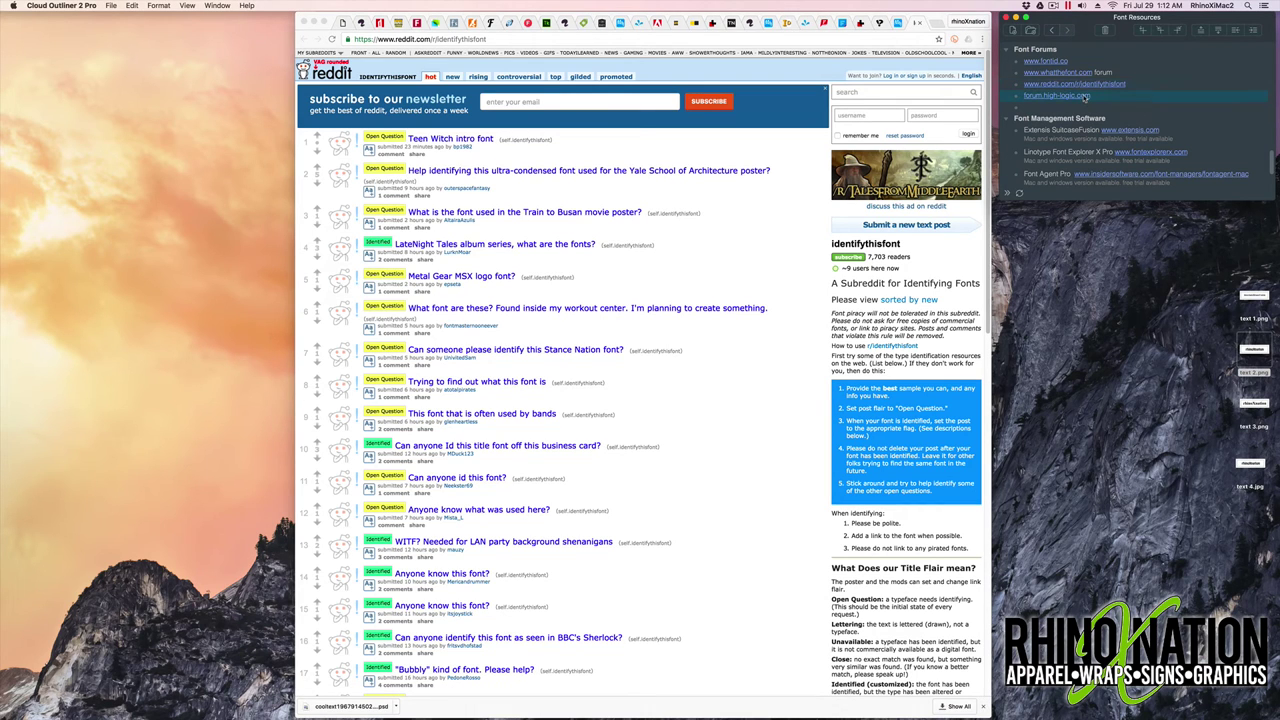
click(1078, 96)
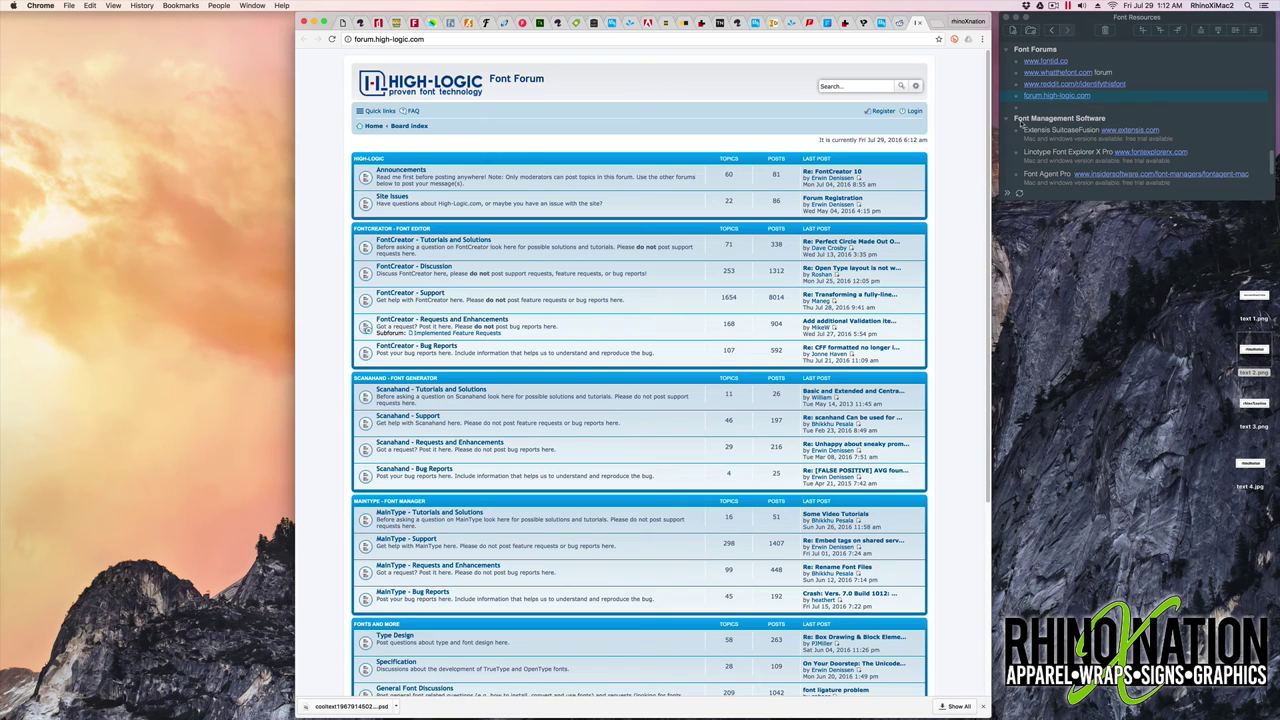
scroll(1020, 122, down, 5)
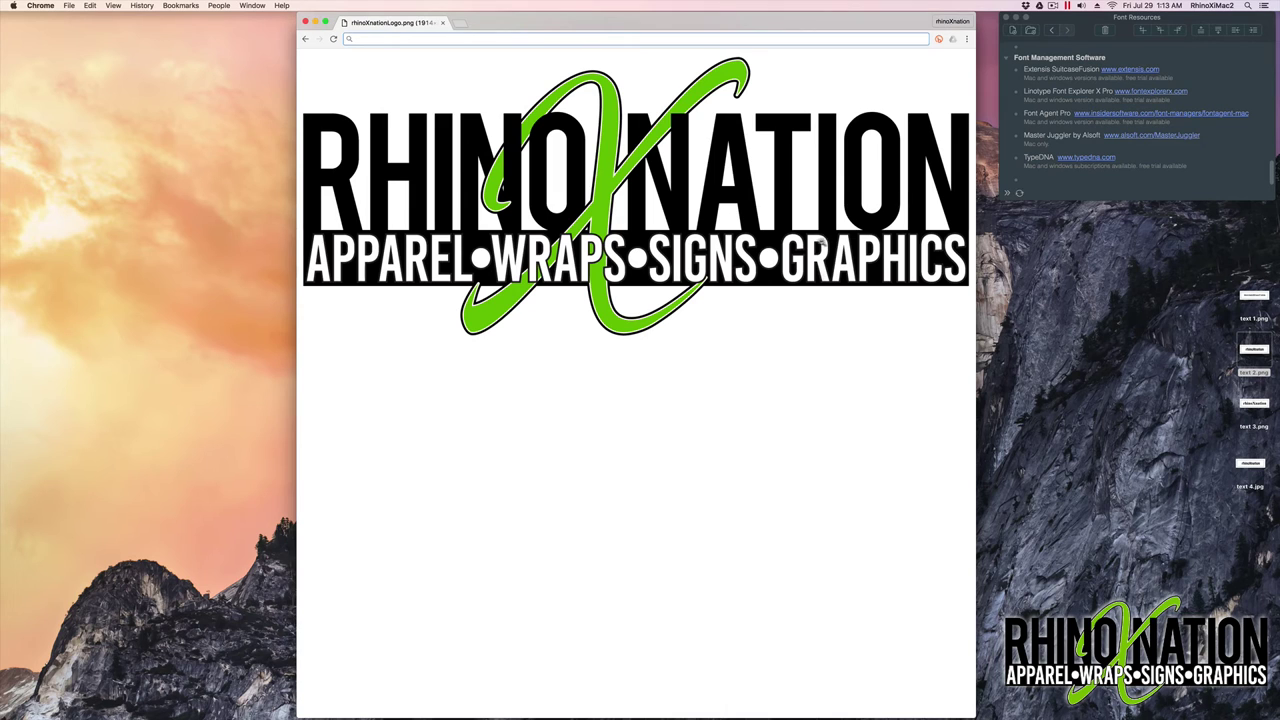
In Suitcase Fusion, preview the dafonts - western fonts and deactivate CBGBFont Regular.
mouse_move(880, 700)
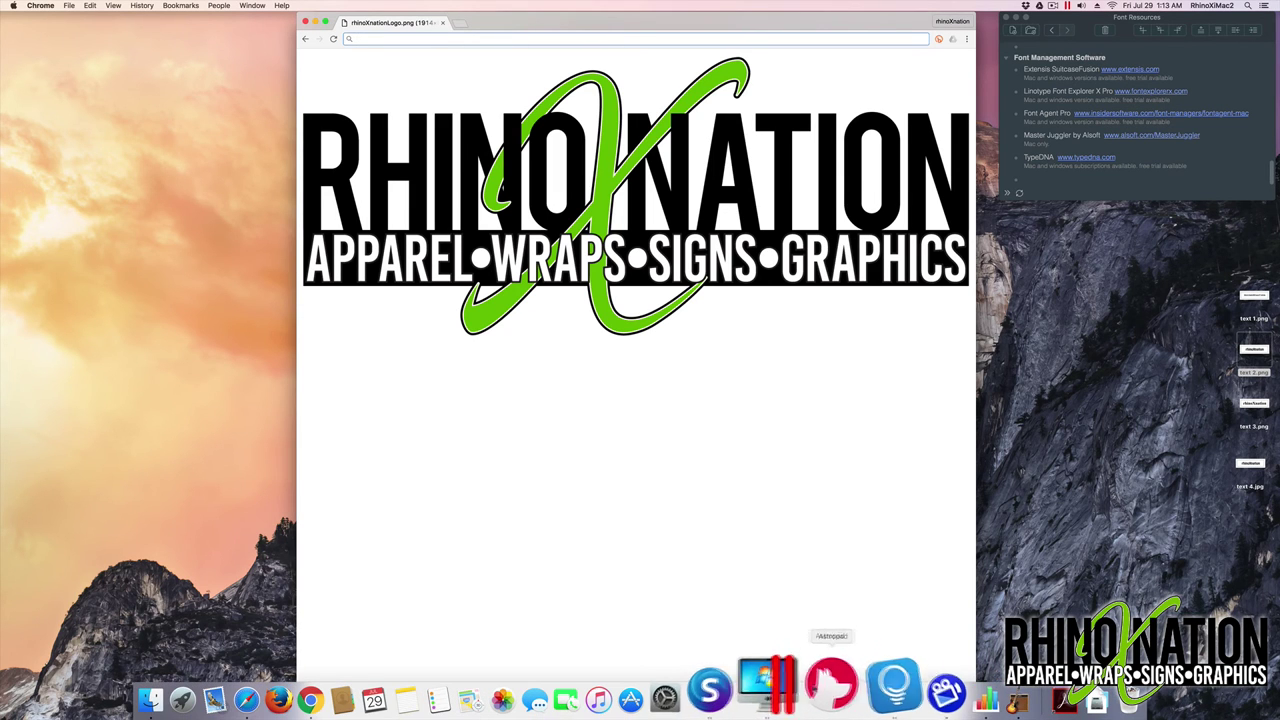
click(690, 690)
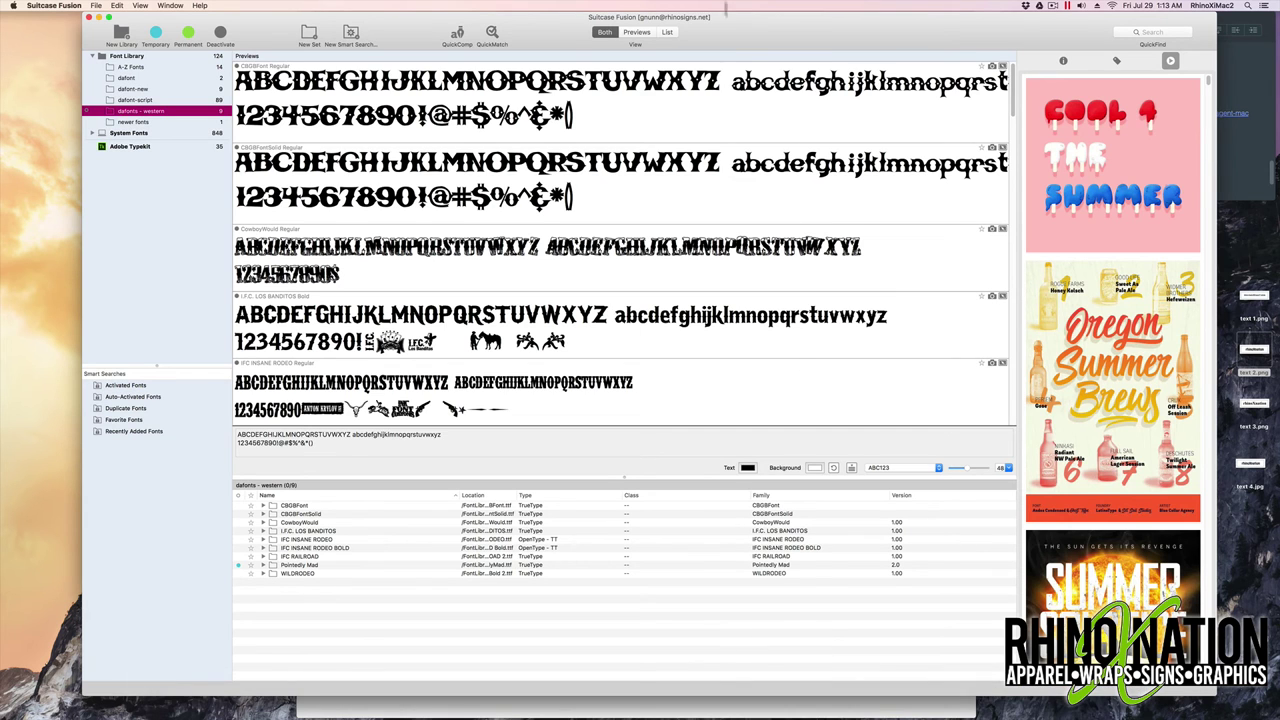
drag(772, 32, 768, 32)
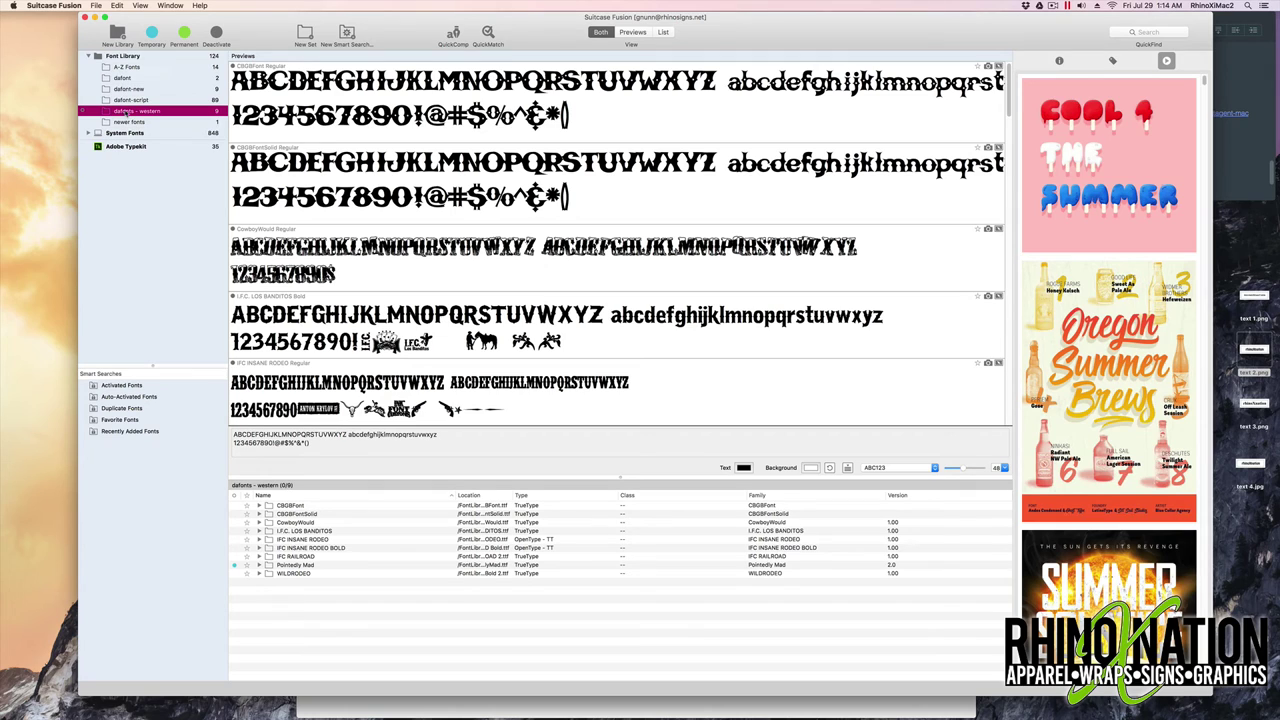
click(234, 68)
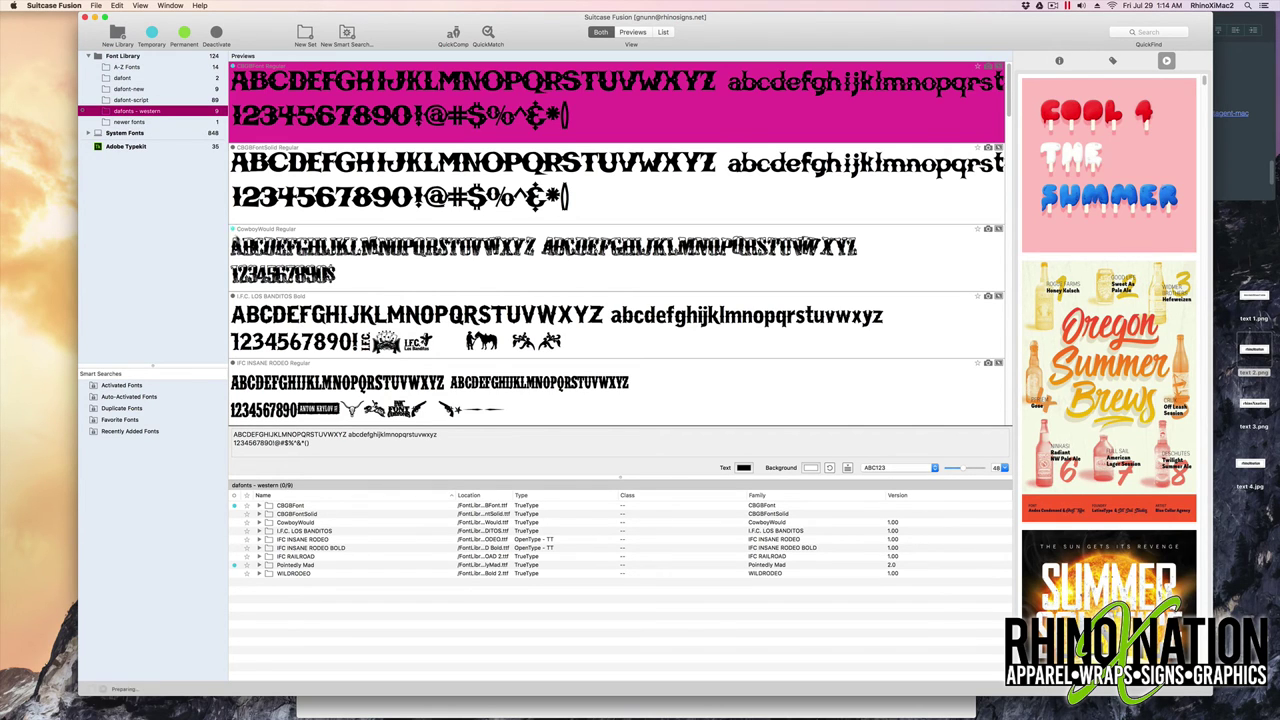
click(234, 229)
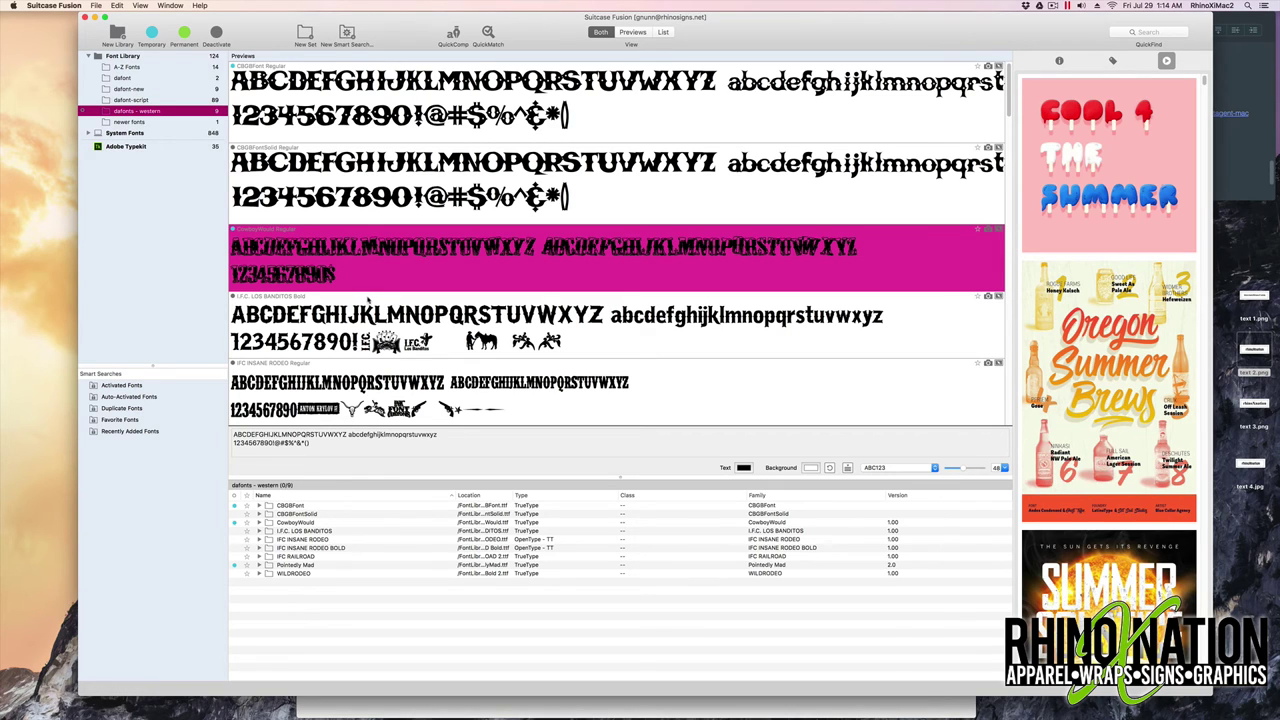
click(234, 67)
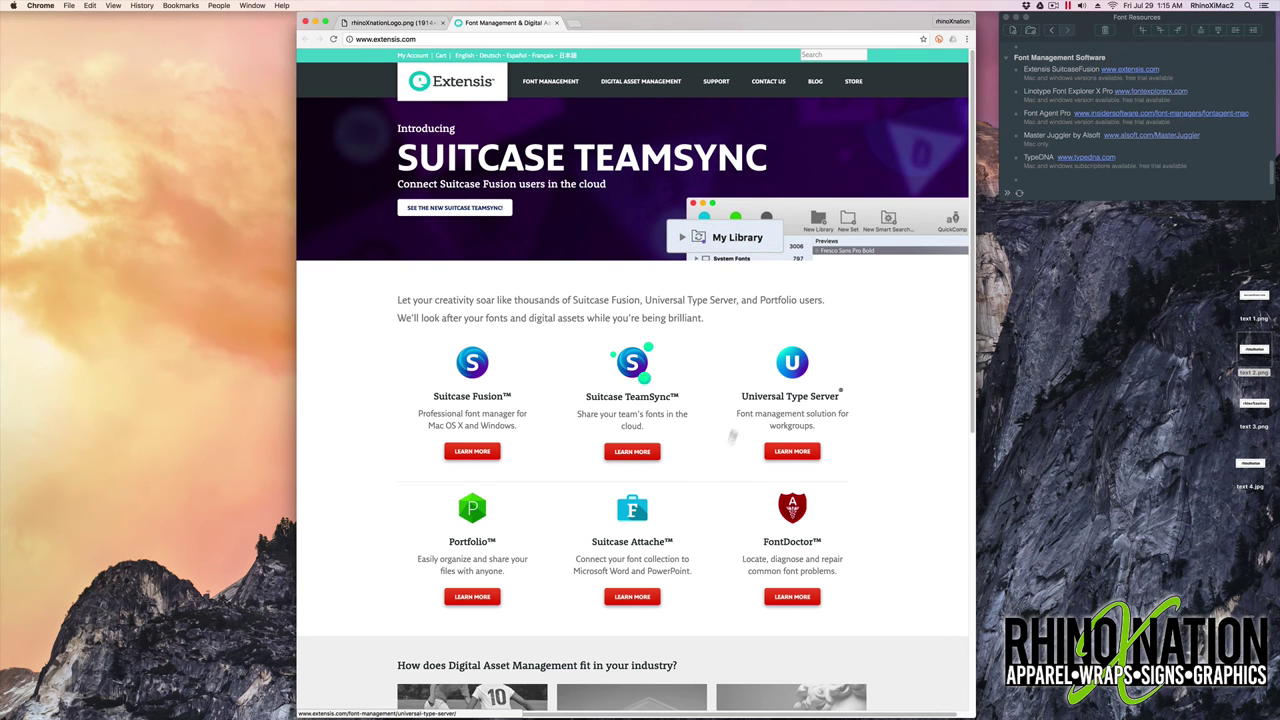
Look over the Suitcase Fusion product page under Font Management on extensis.com.
click(565, 88)
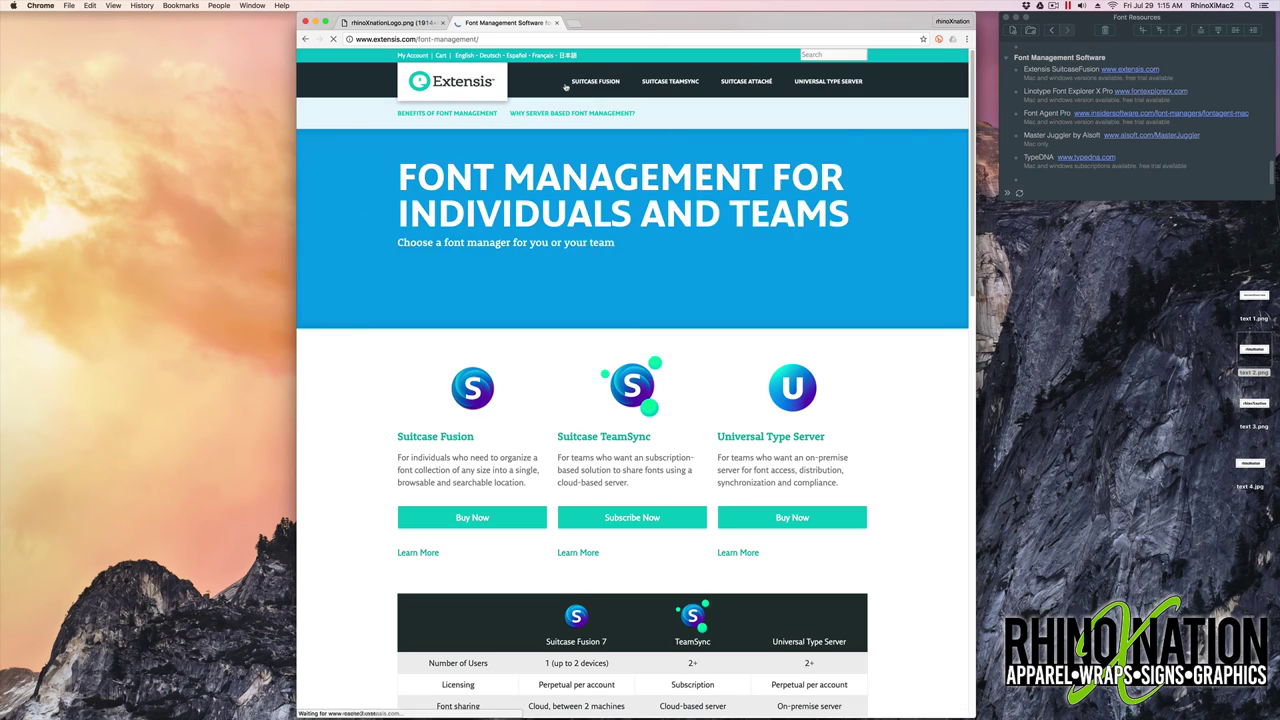
click(476, 391)
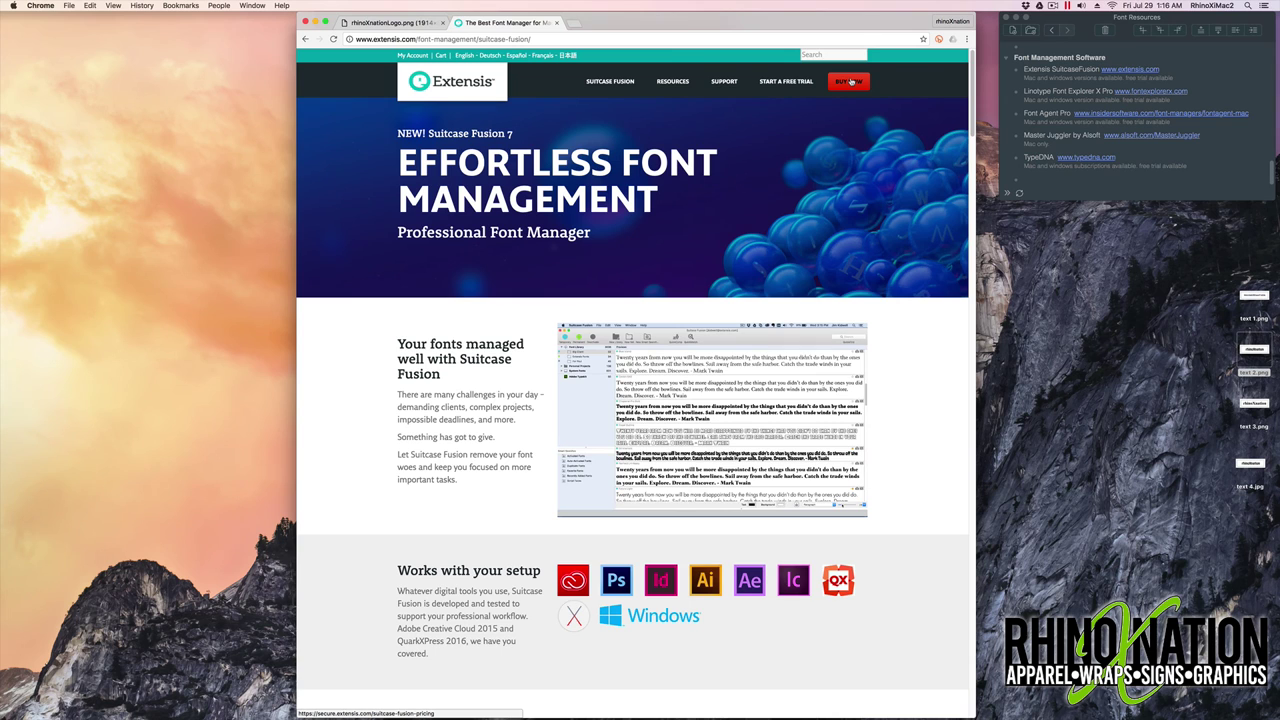
click(1150, 98)
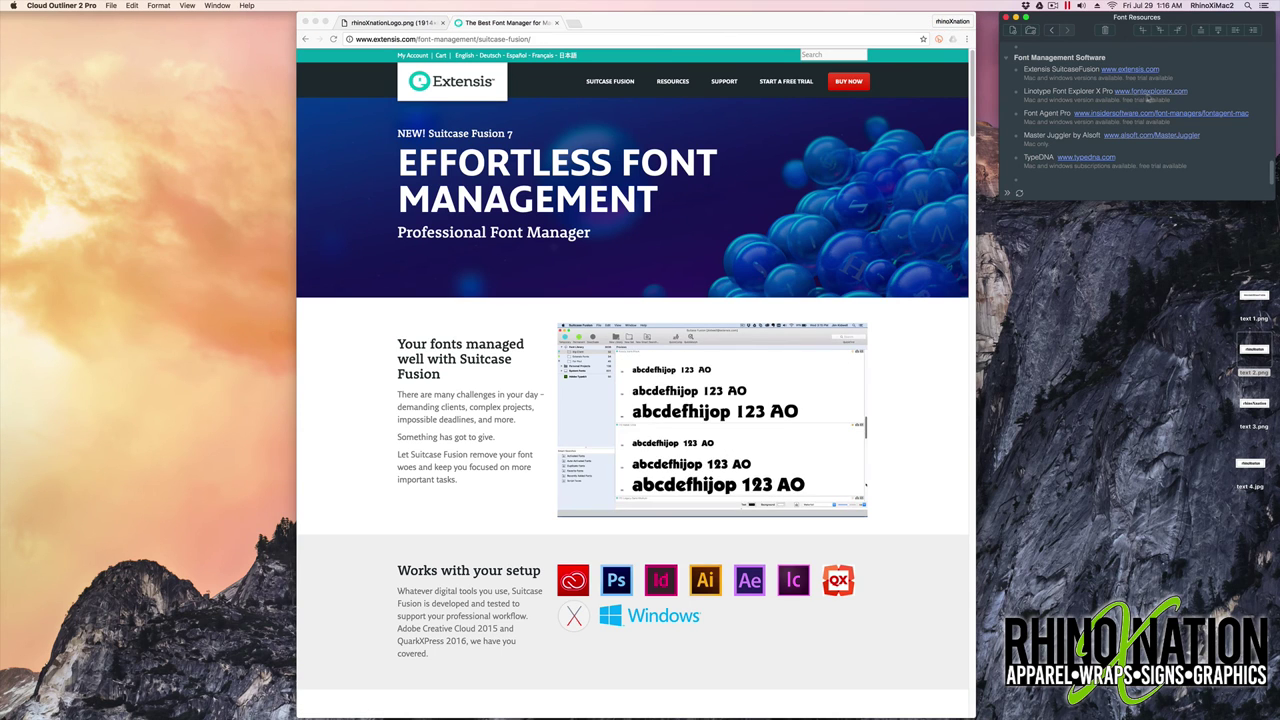
Open the FontExplorer X and FontAgent for Mac sites in new tabs.
click(1152, 91)
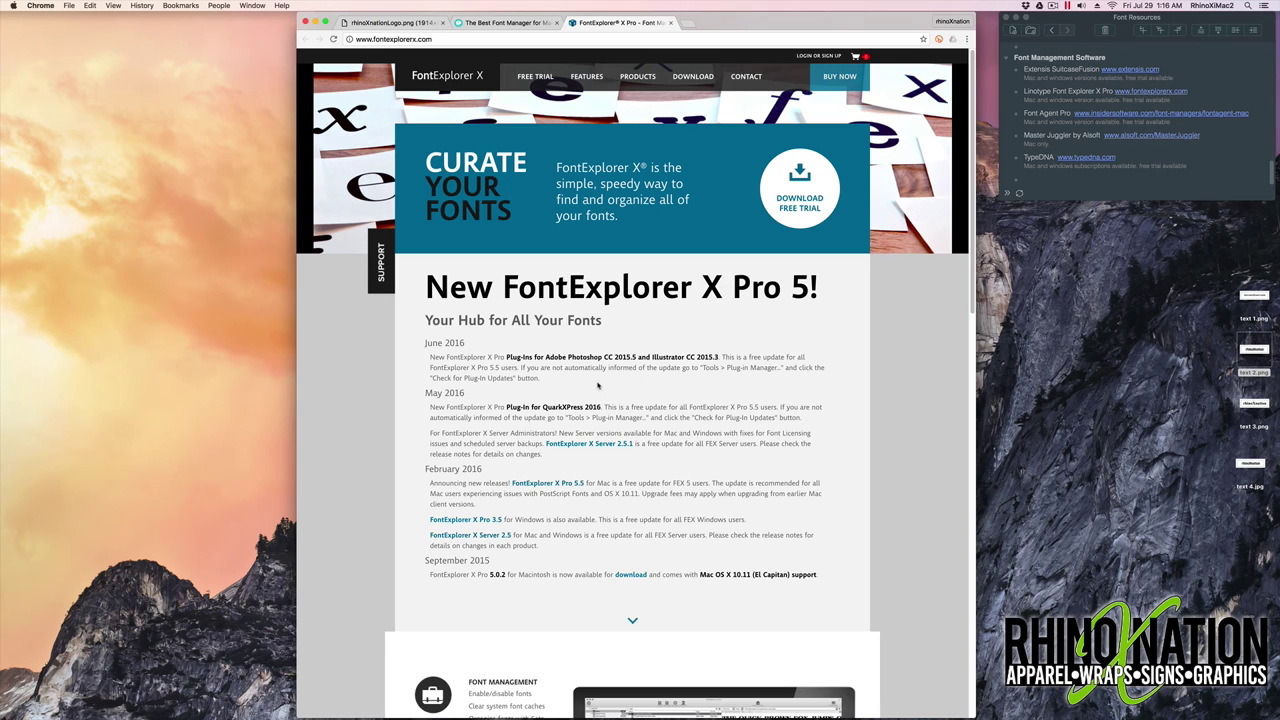
scroll(621, 382, down, 2)
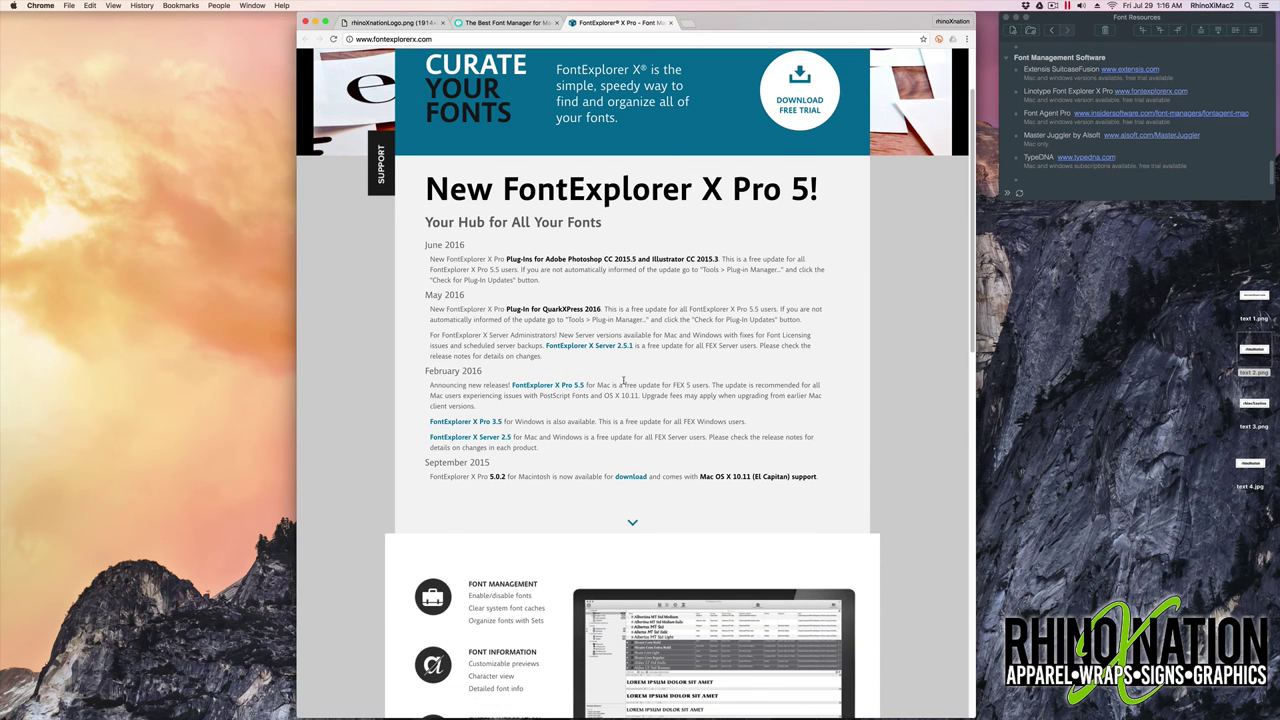
scroll(622, 381, up, 2)
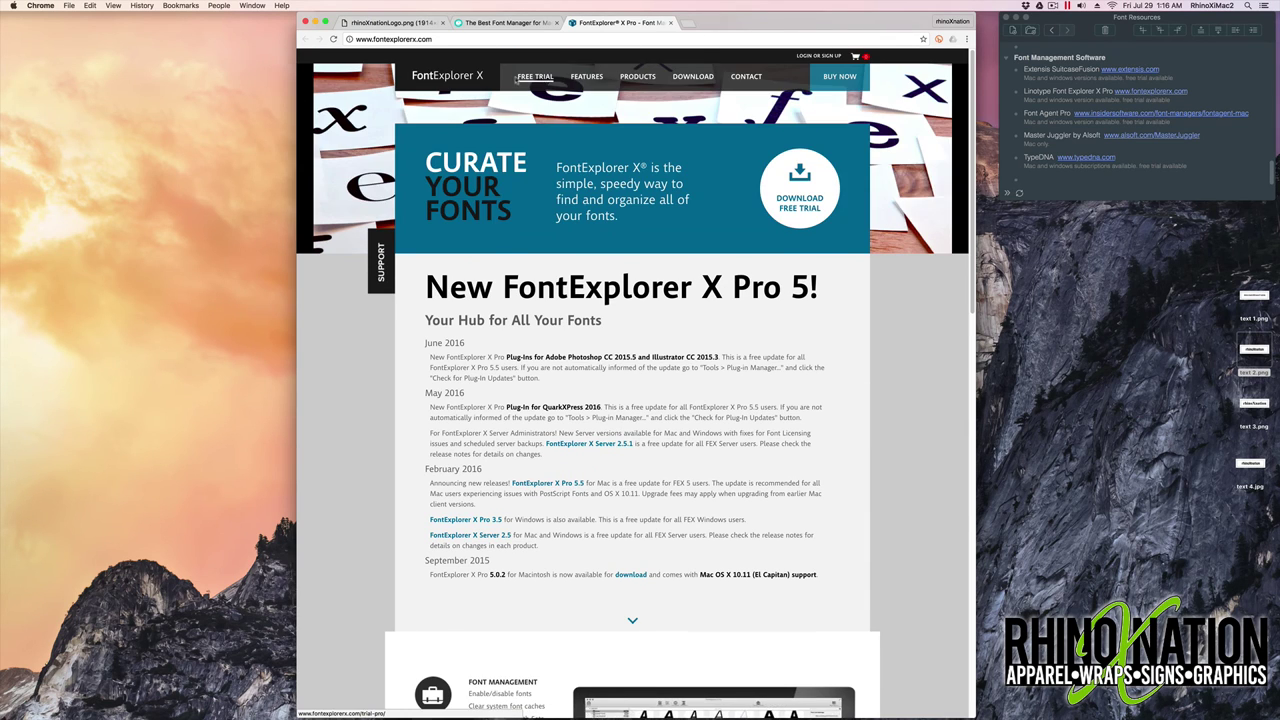
click(1160, 113)
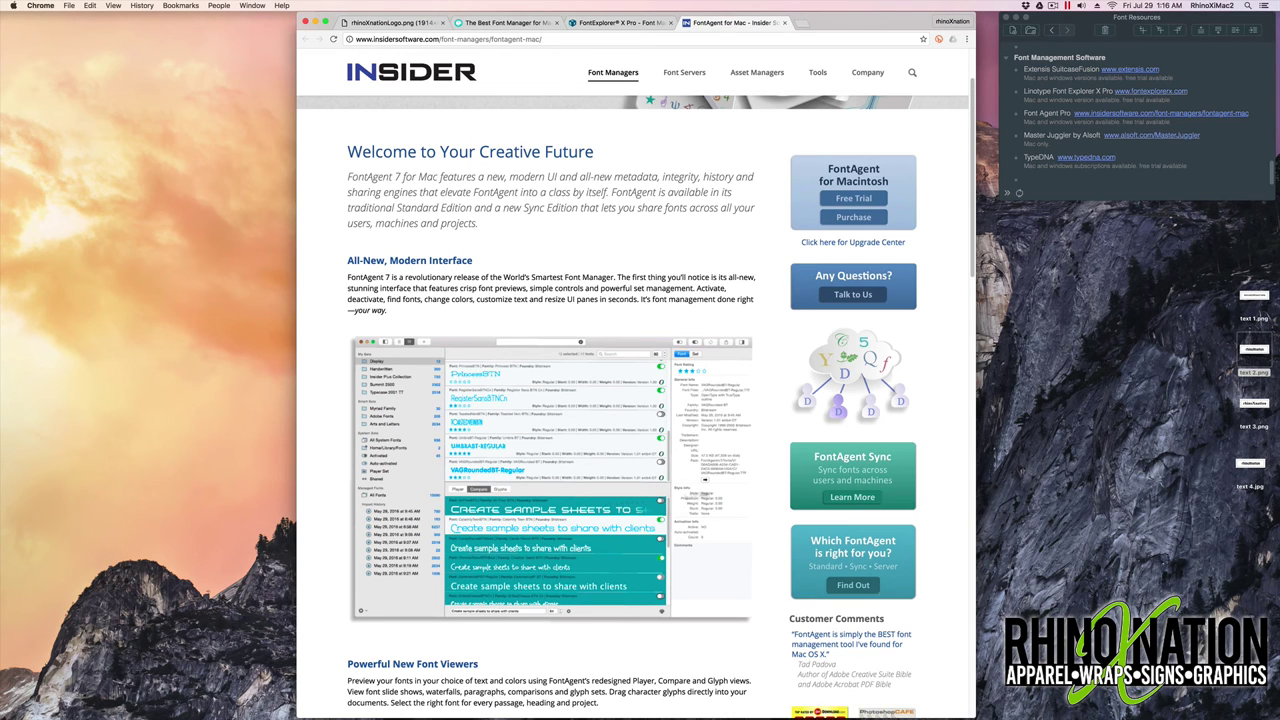
Open the MasterJuggler and TypeDNA sites in new tabs, then return to the RhinoXnation logo tab.
scroll(600, 500, down, 10)
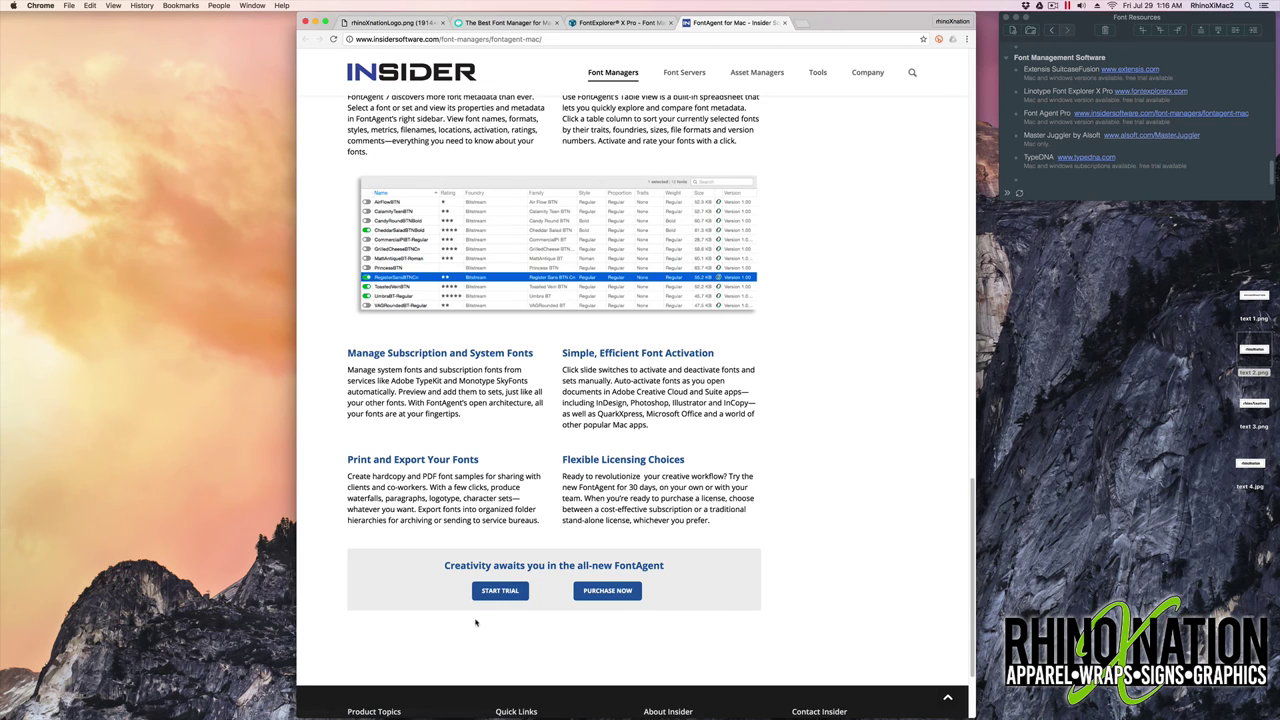
scroll(640, 540, up, 10)
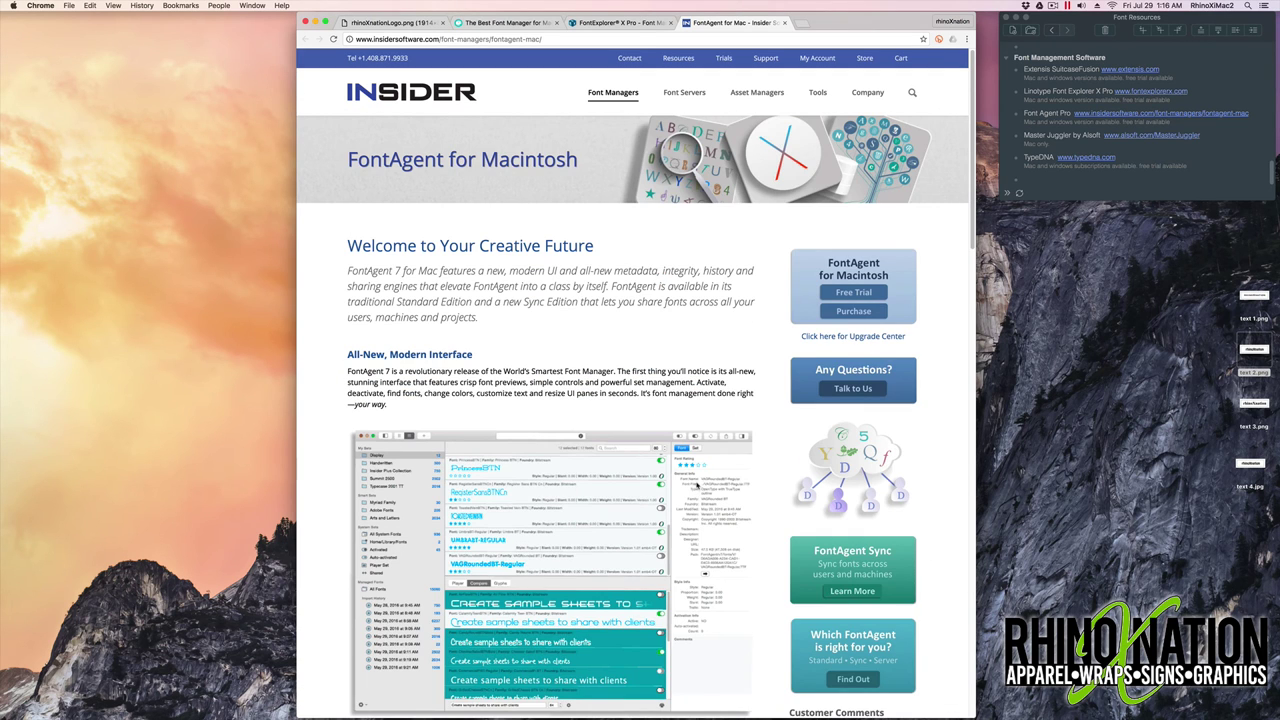
click(1150, 136)
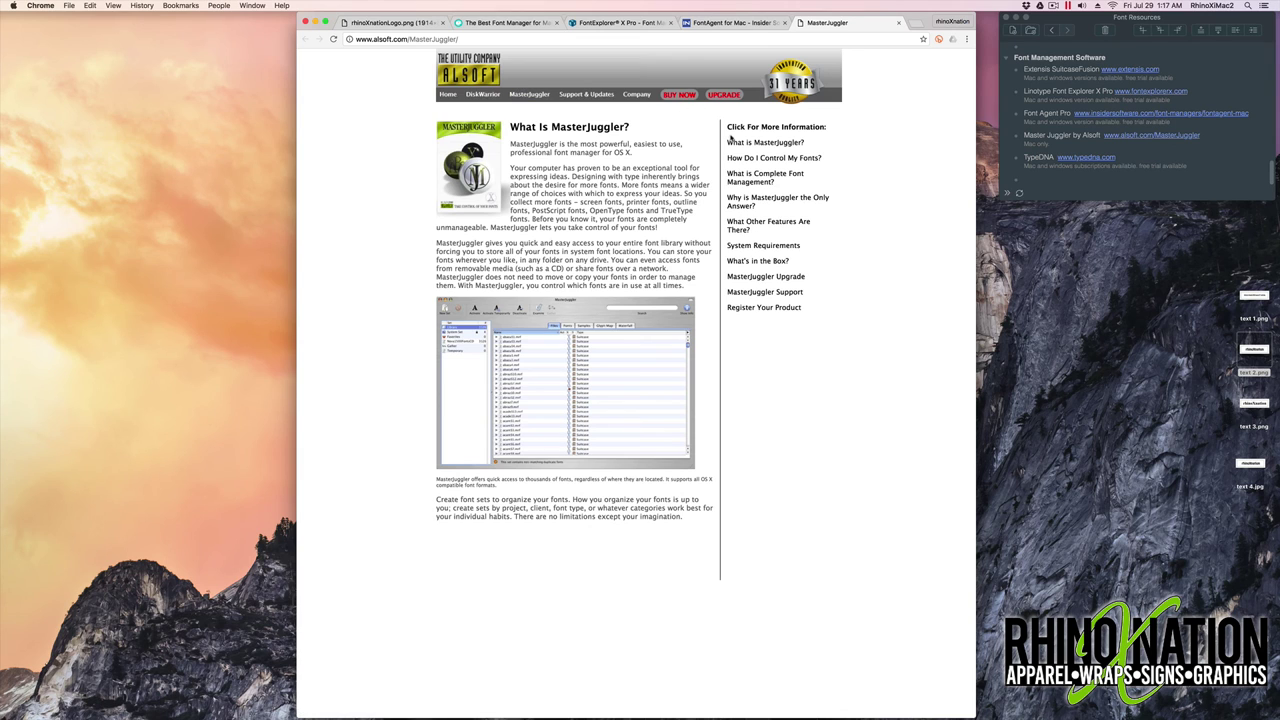
click(1079, 158)
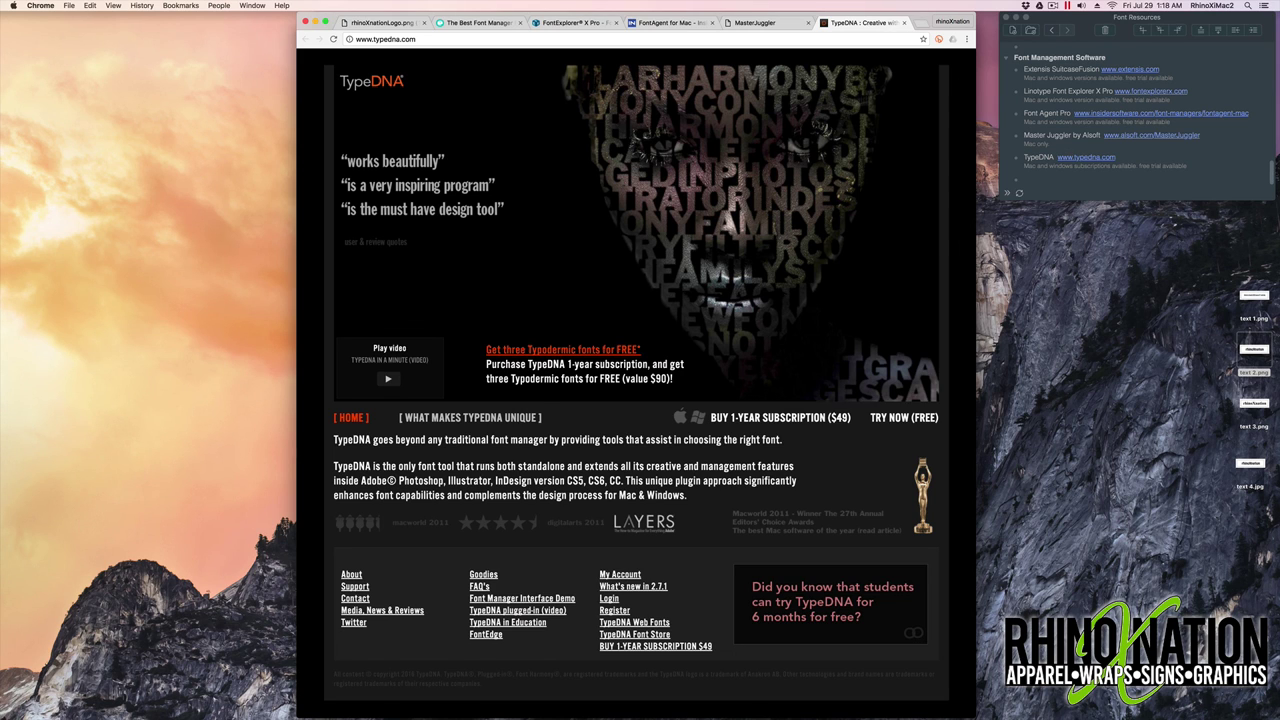
click(404, 23)
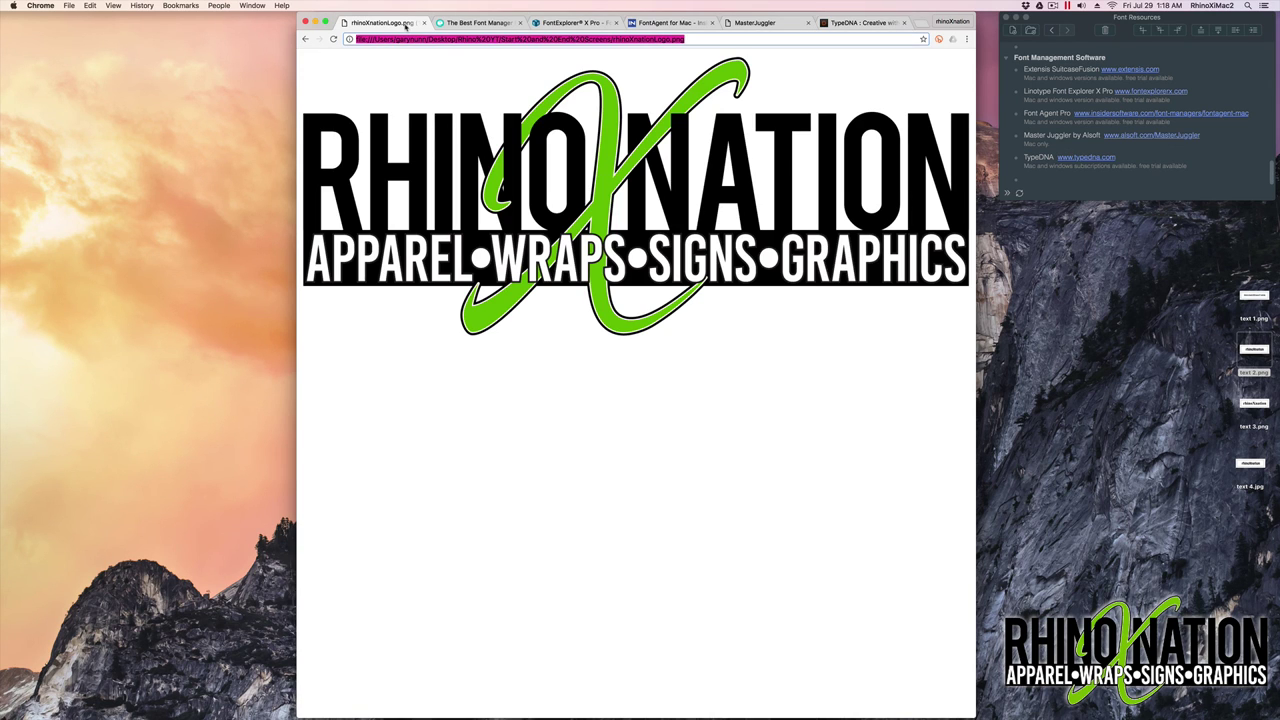